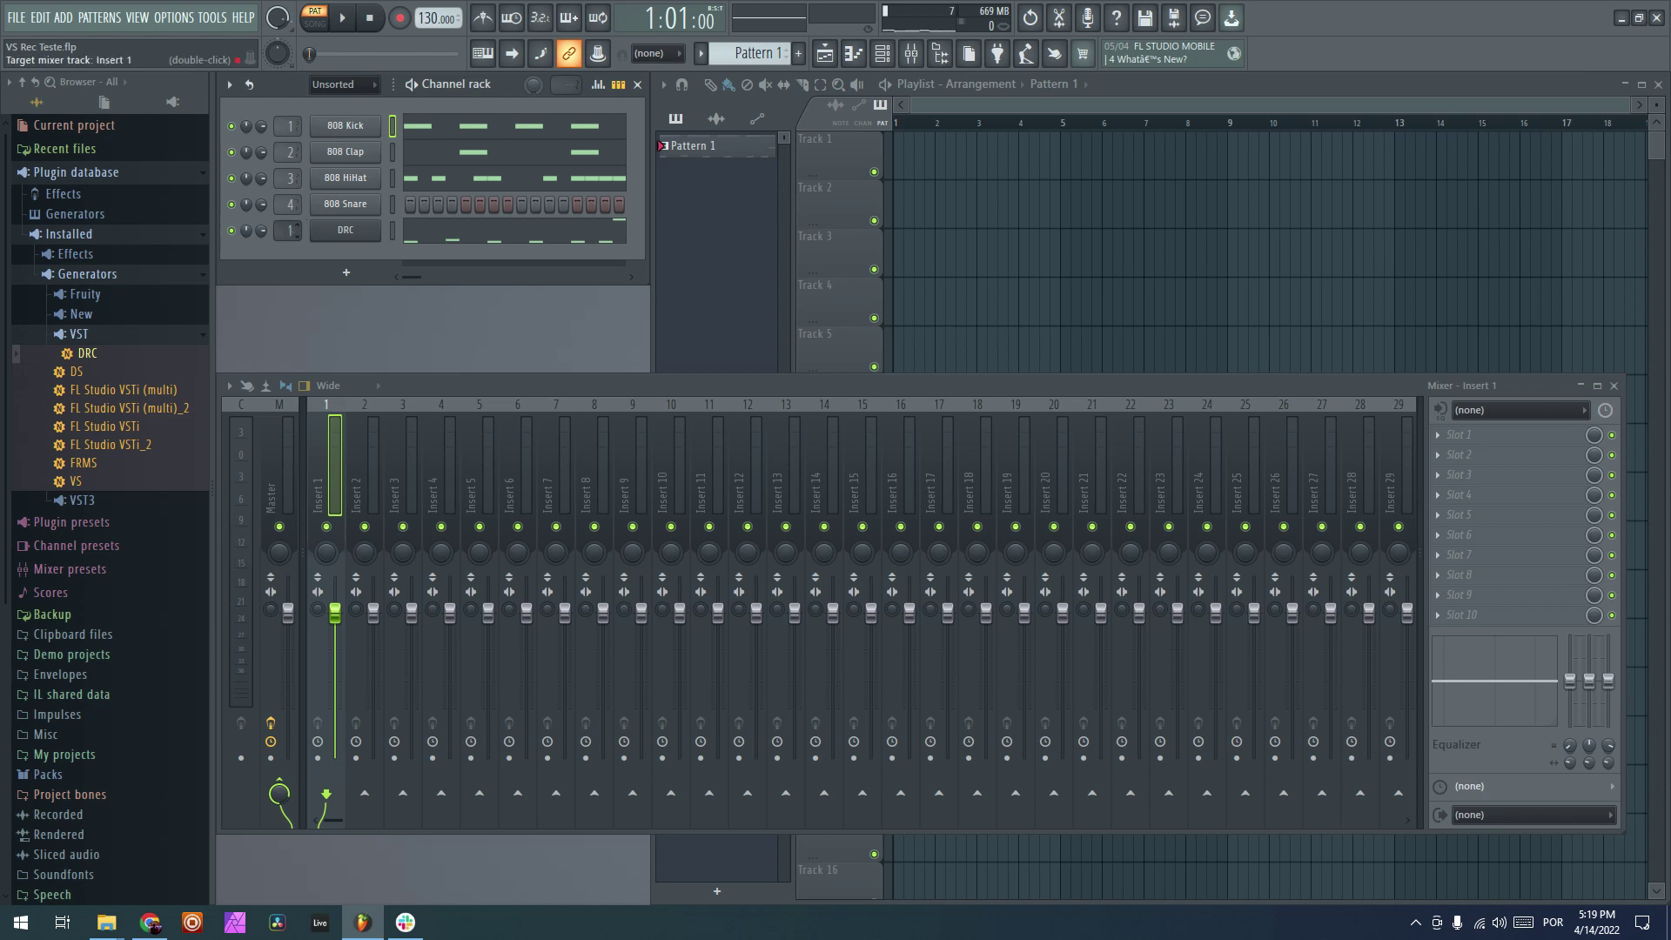
scroll(290, 229, "up", 1)
scroll(291, 230, "up", 2)
scroll(290, 230, "up", 1)
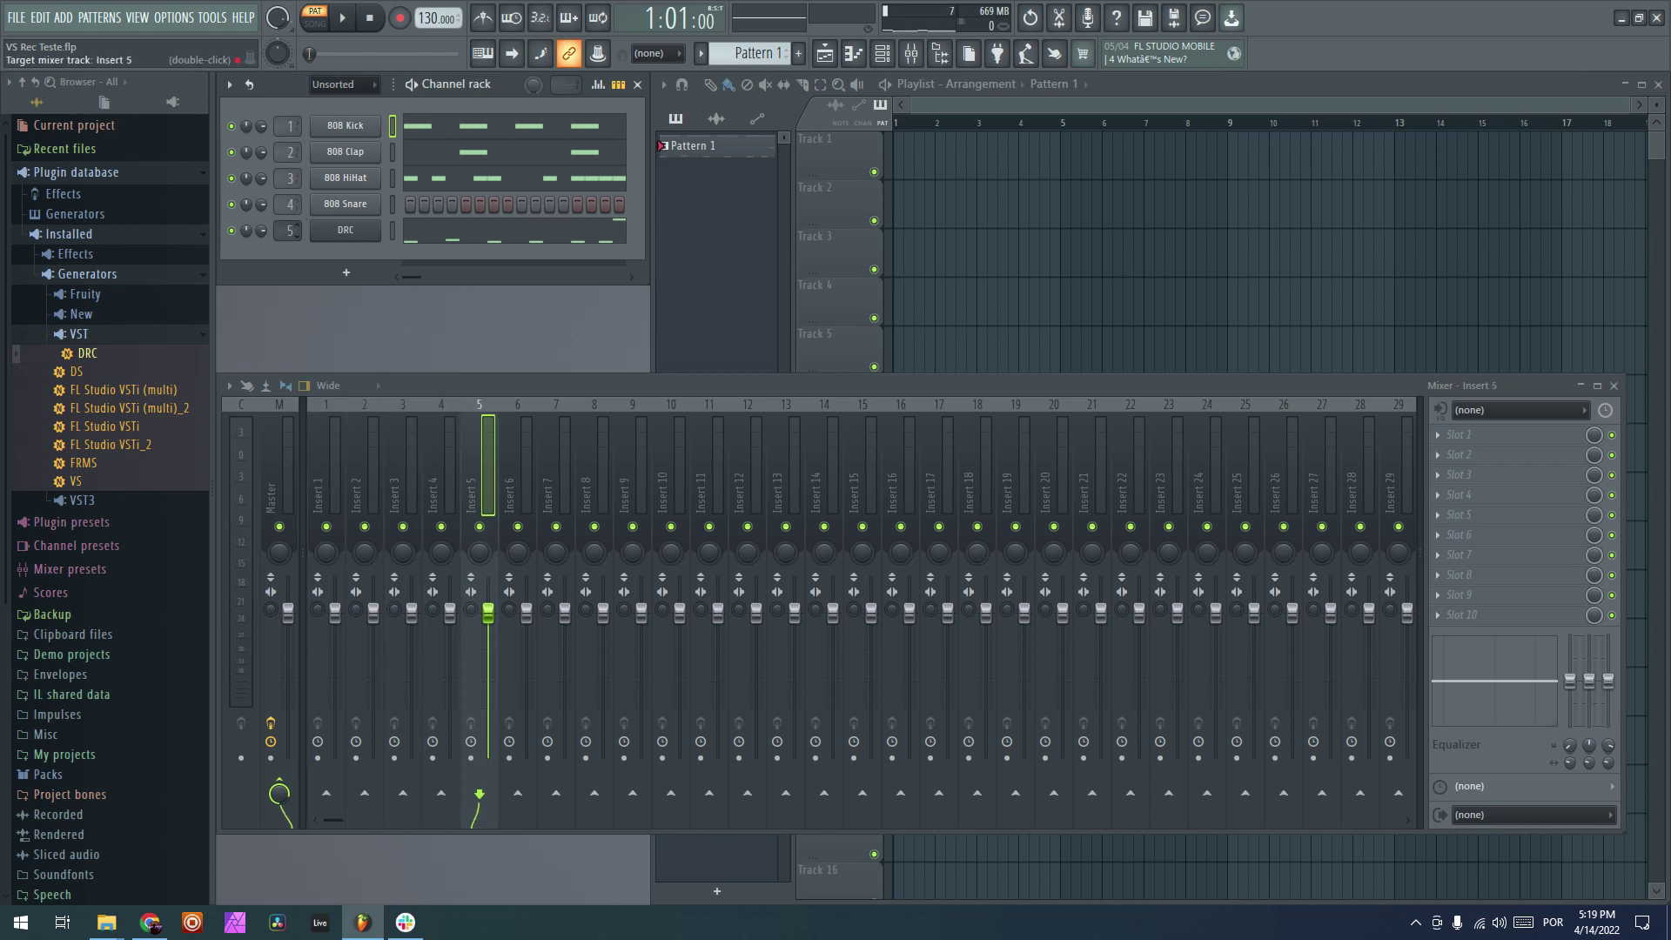
scroll(290, 230, "down", 1)
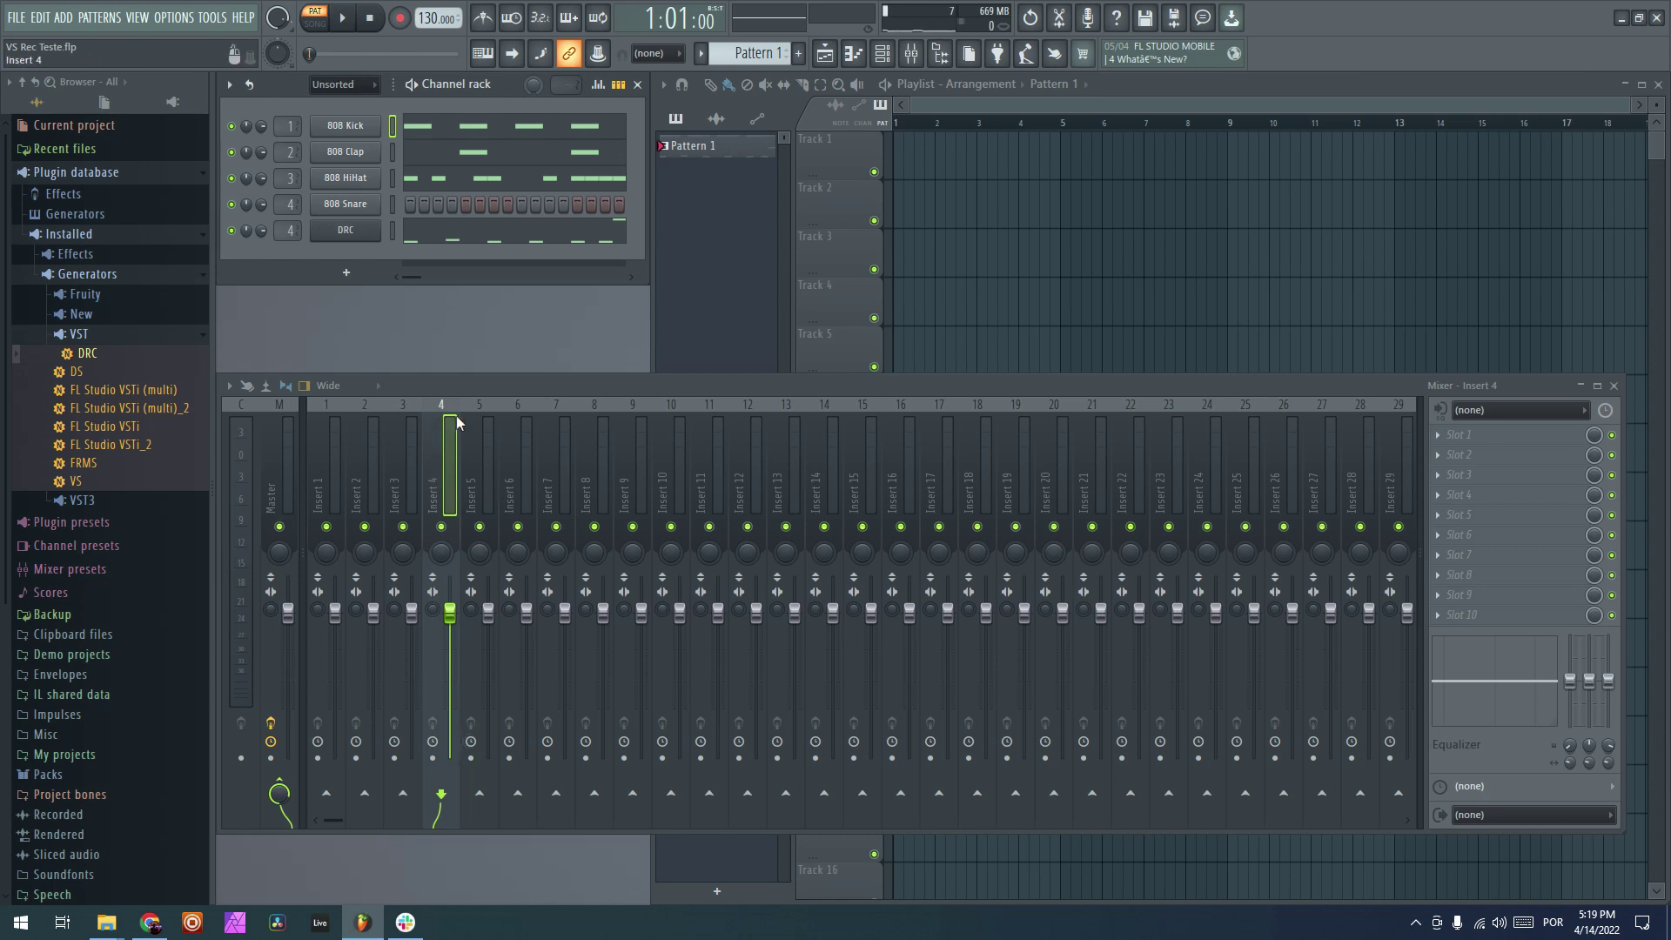
- Play the drum pattern briefly and stop it to check the insert 4 routing
key("space")
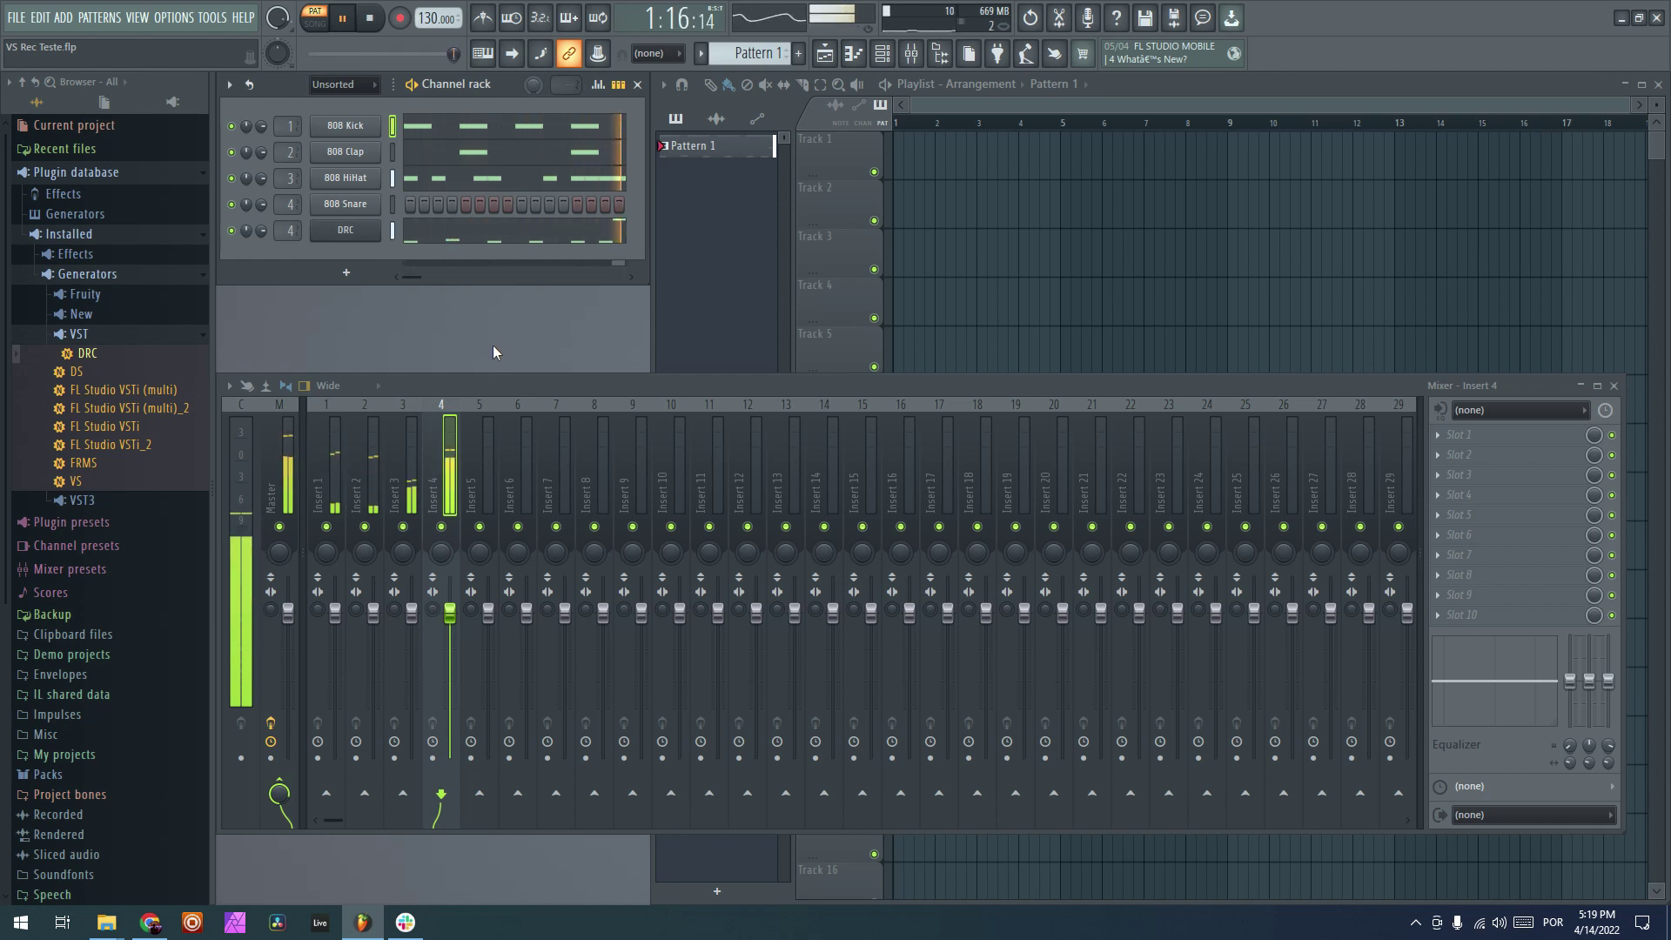
key("space")
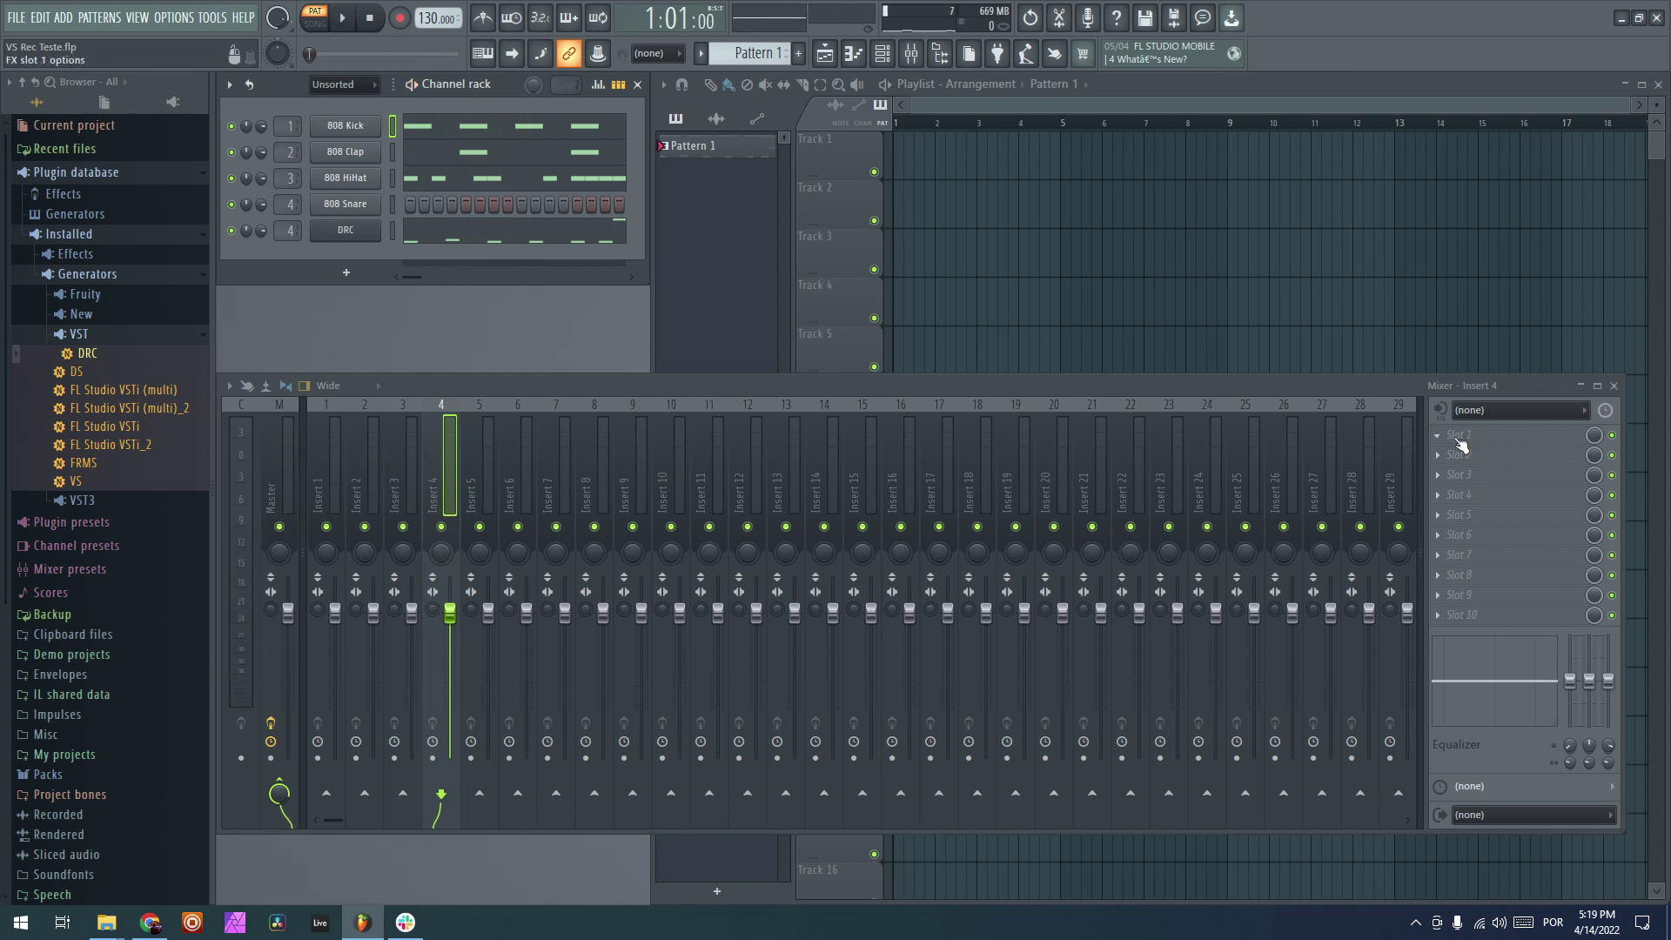
- Put Patcher in insert 10's first slot and add VSfx to its map
left_click(675, 405)
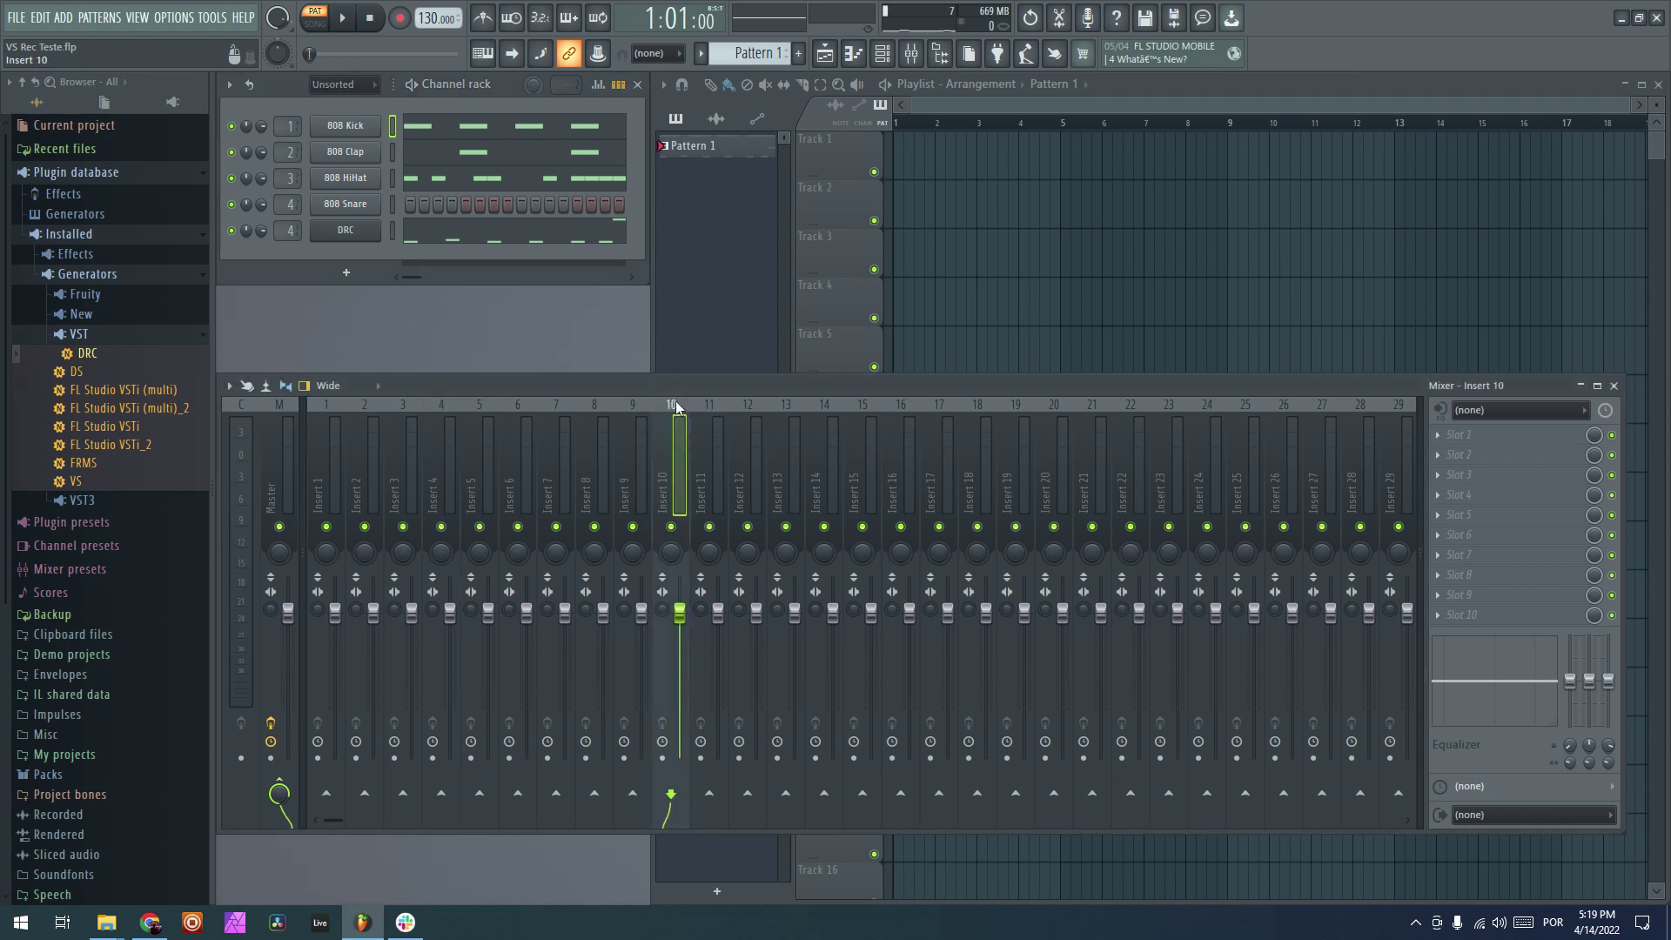
left_click(1490, 443)
mouse_move(1501, 455)
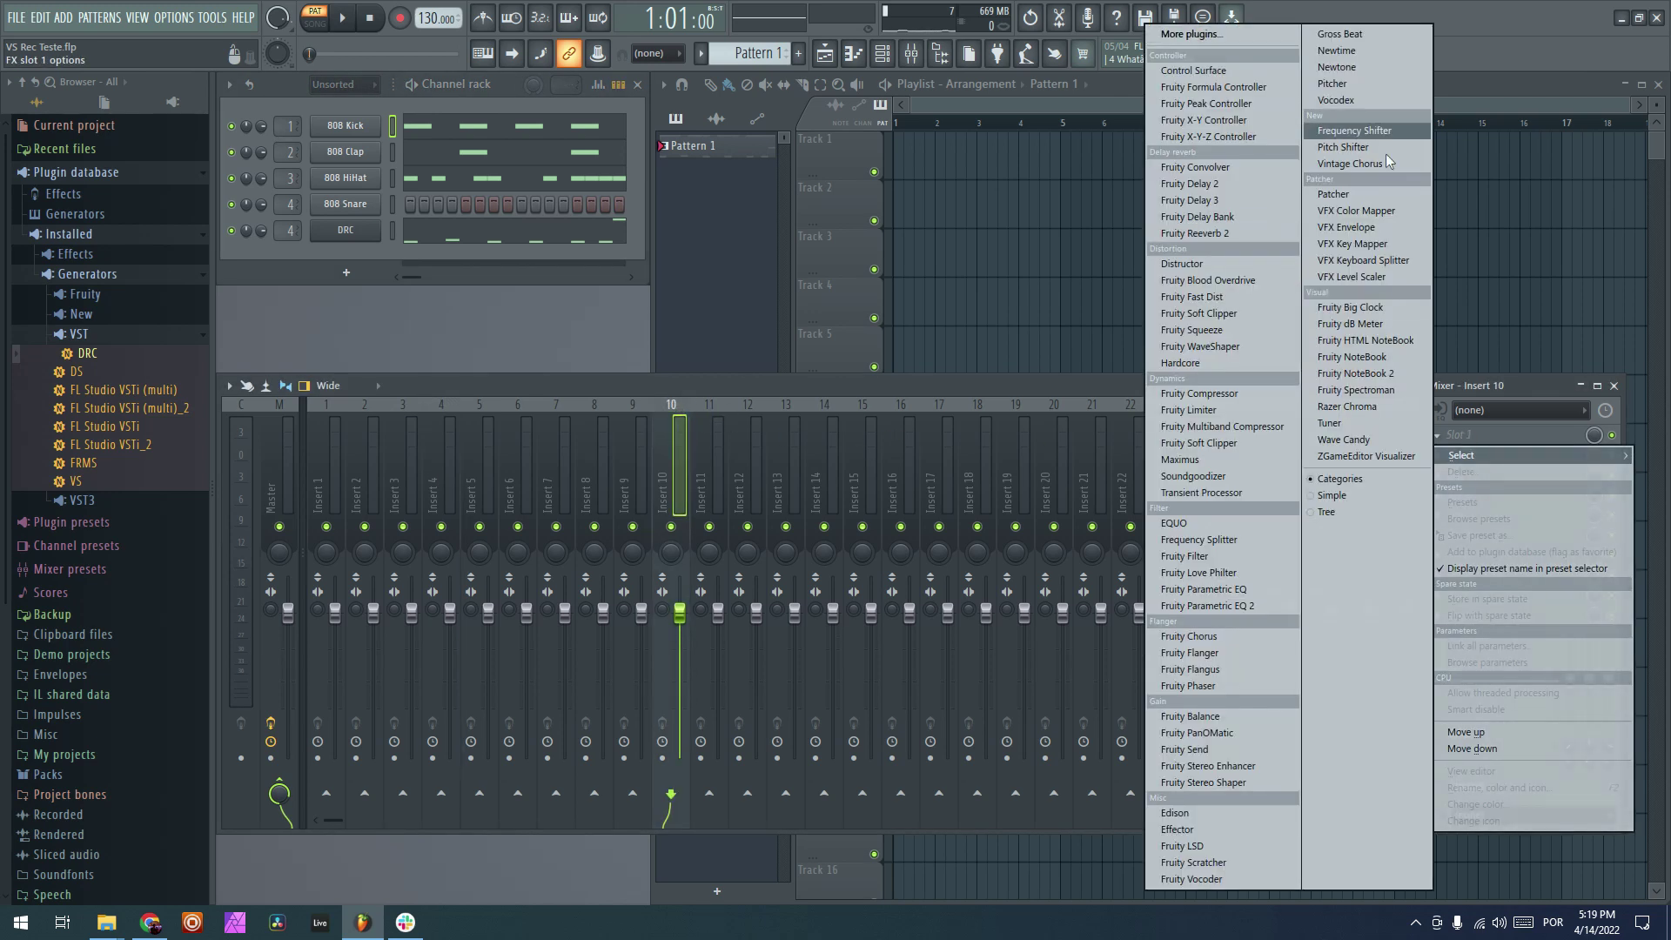
left_click(1351, 194)
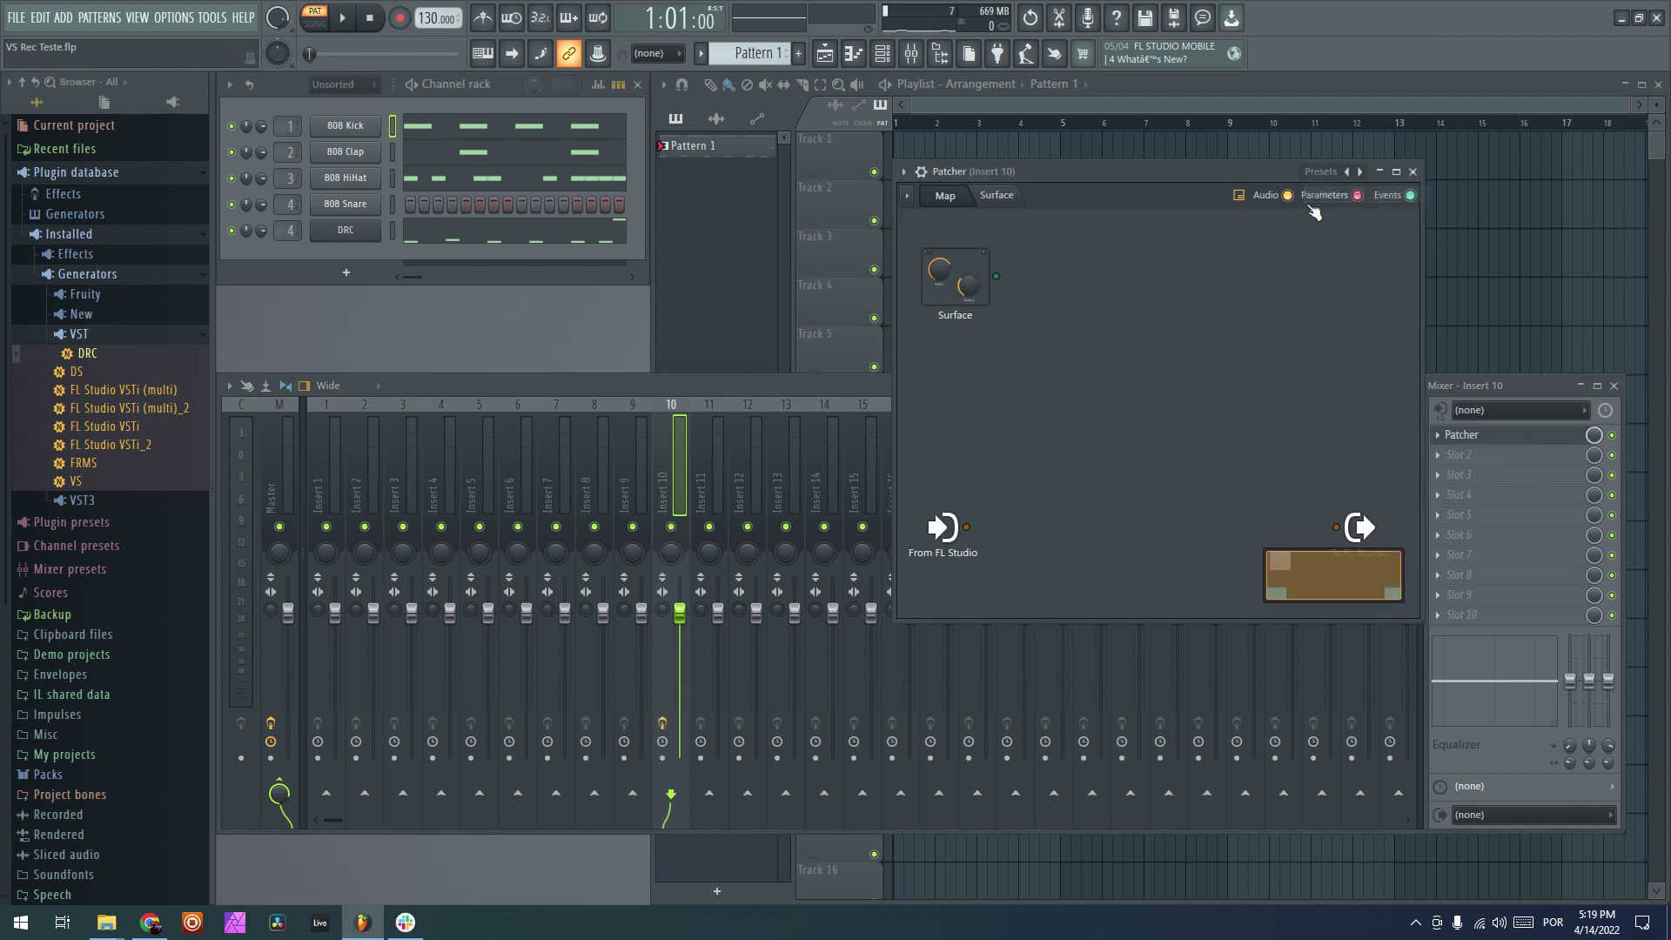
right_click(1149, 376)
mouse_move(1235, 404)
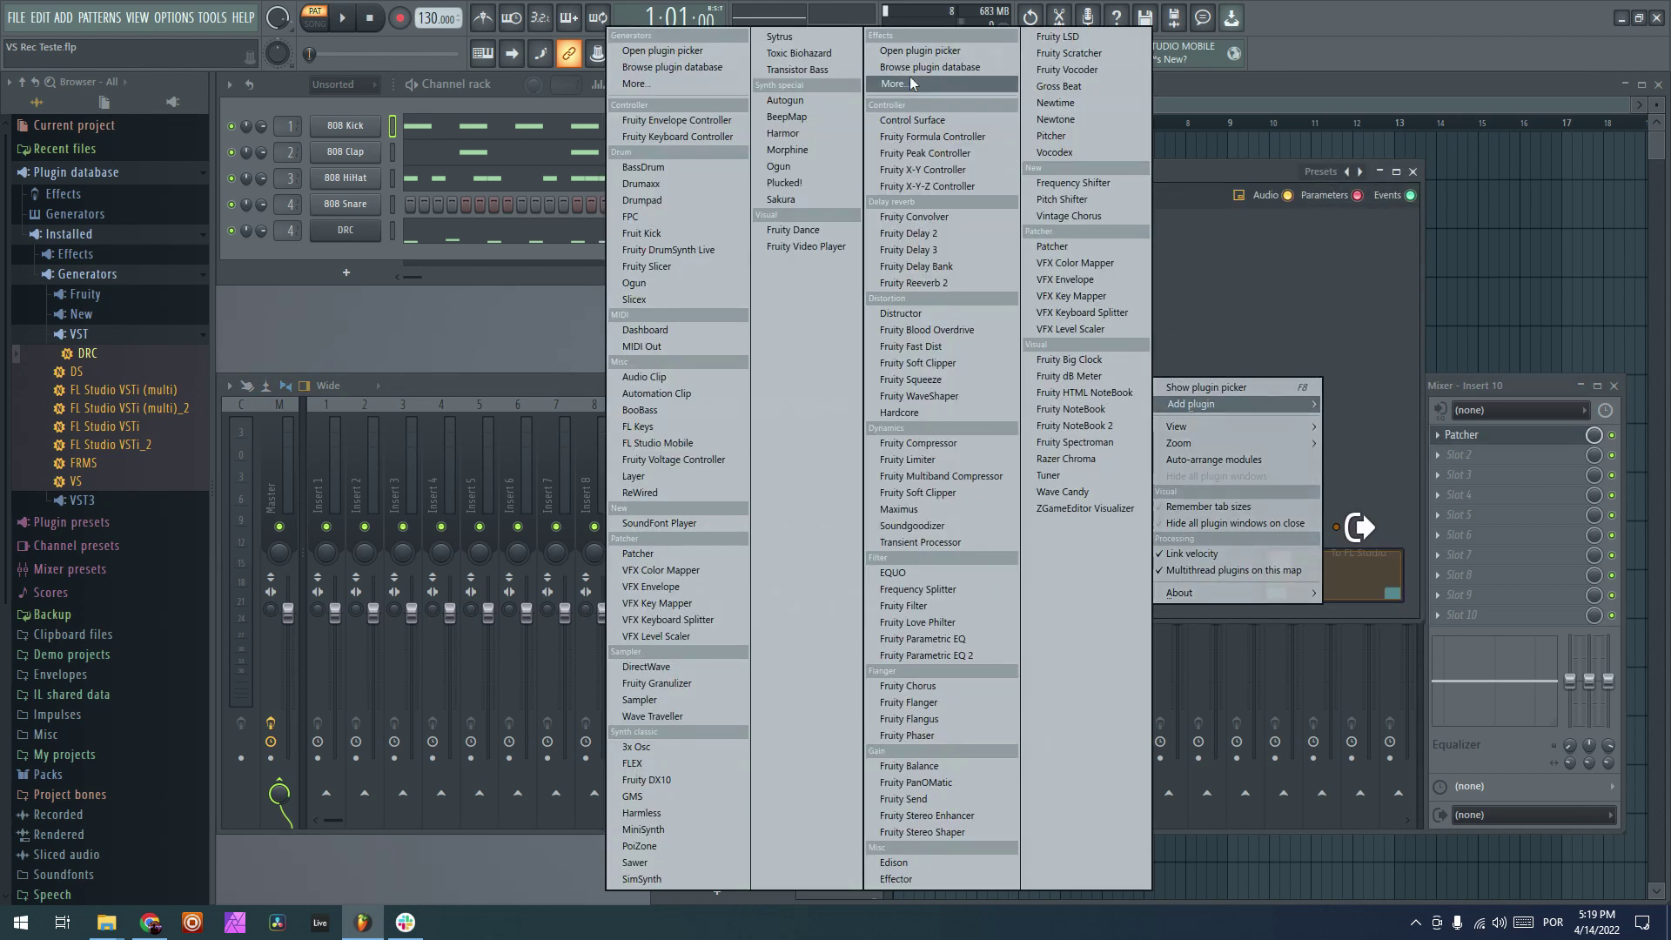
left_click(910, 79)
scroll(751, 660, "down", 15)
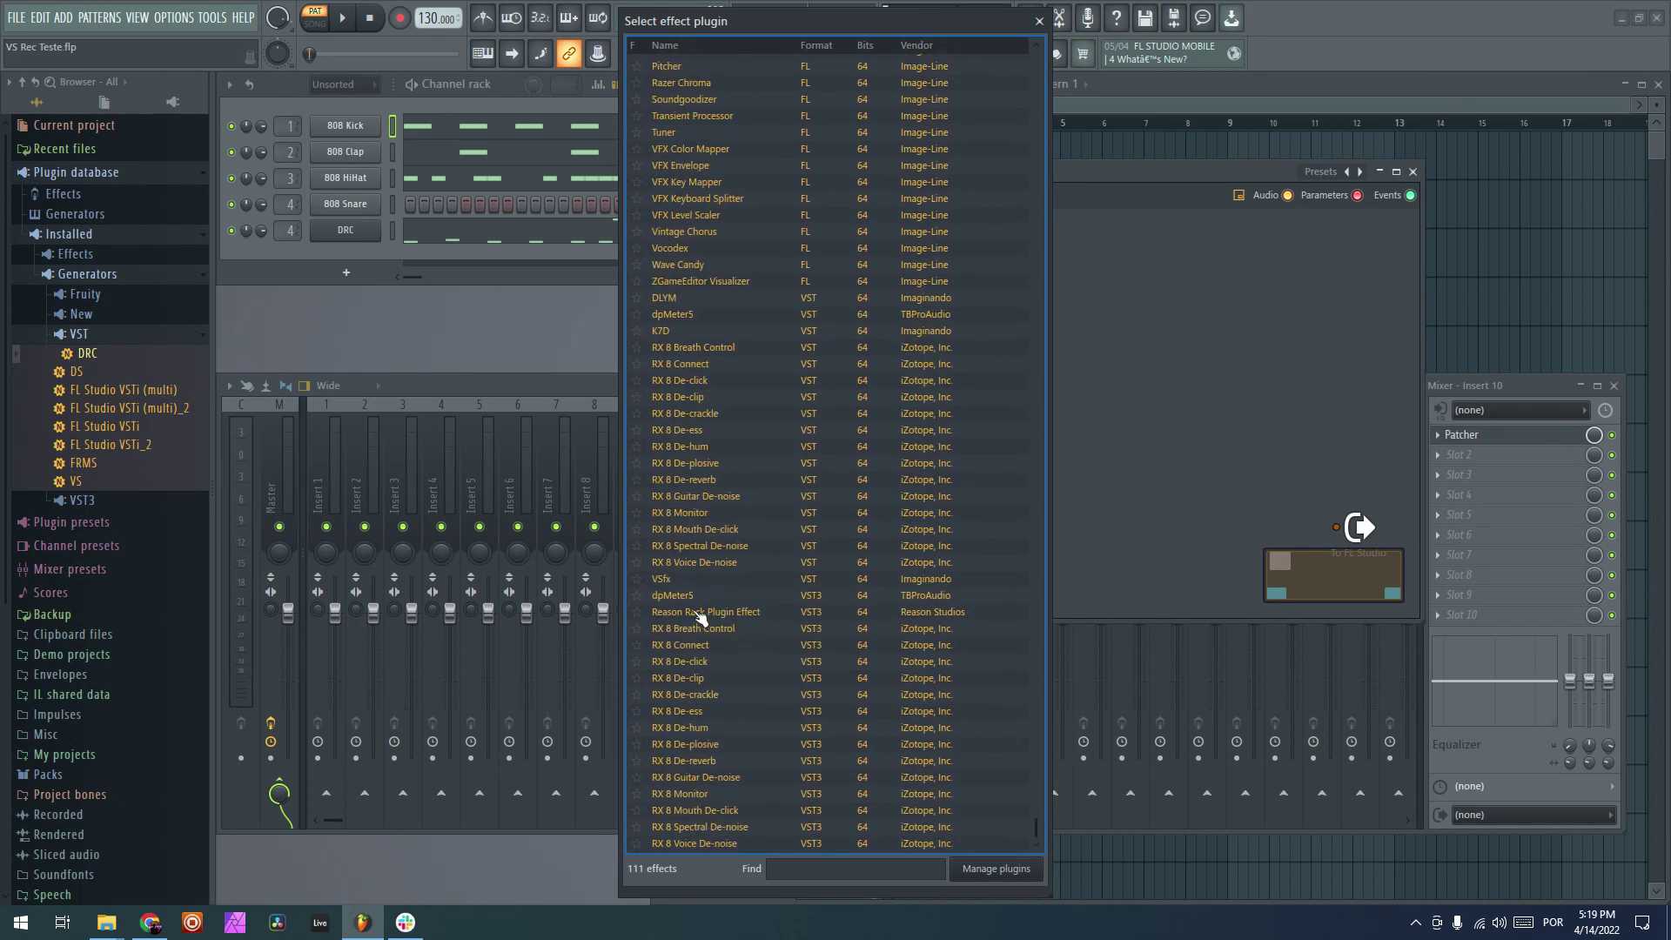
double_click(691, 579)
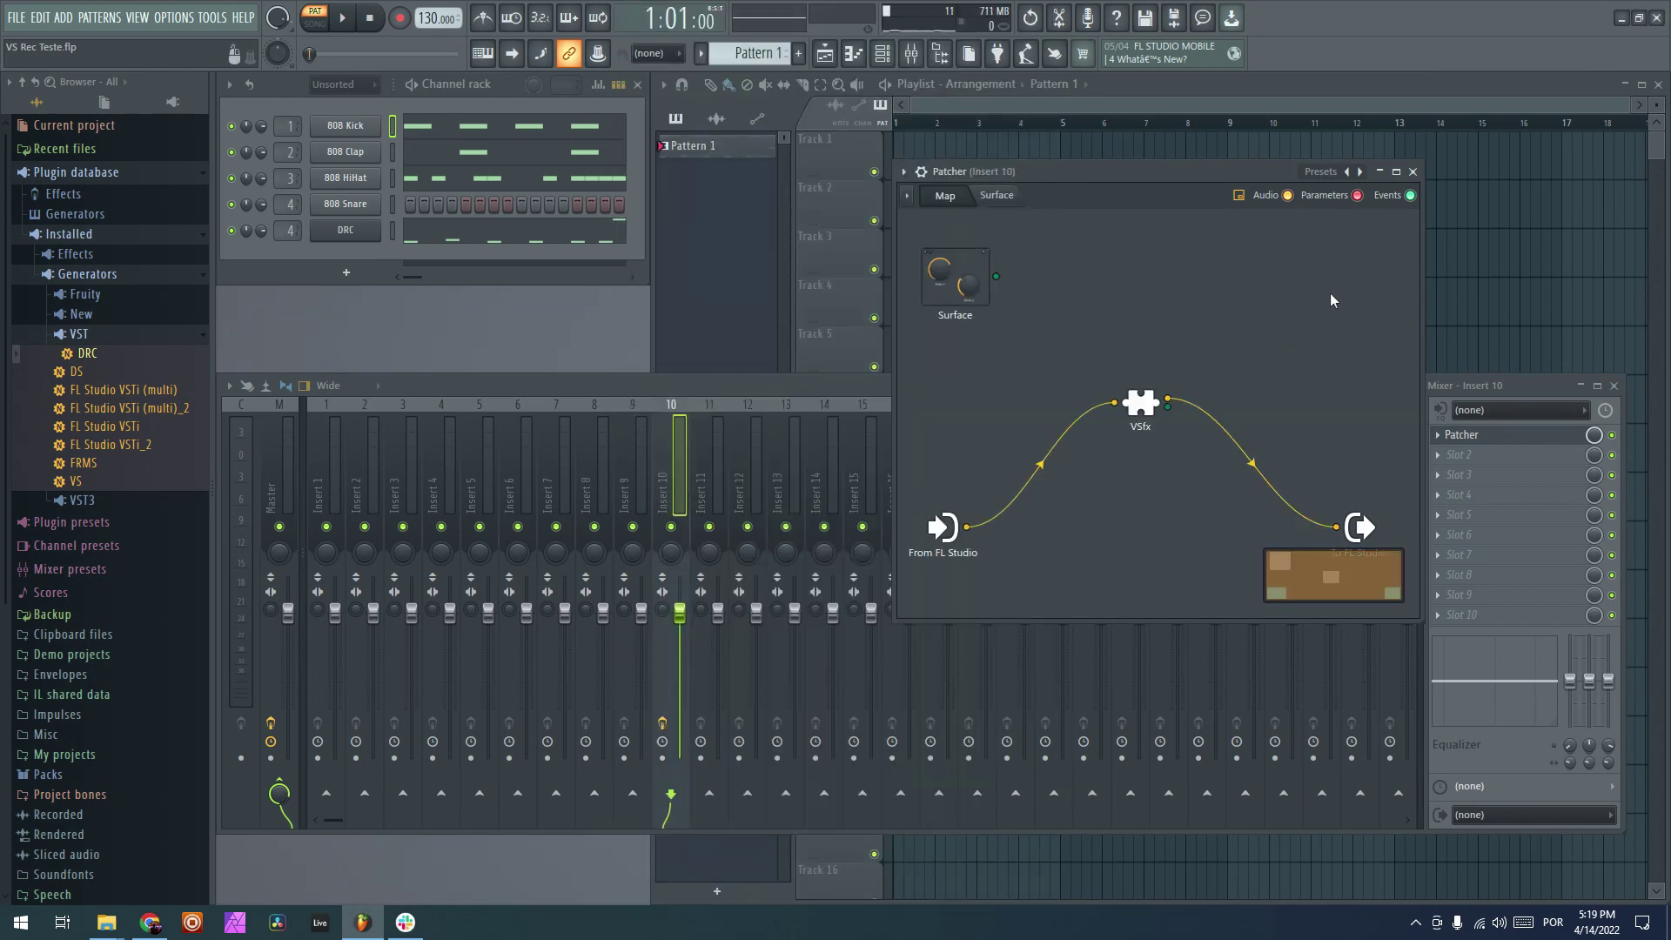
left_click(1413, 170)
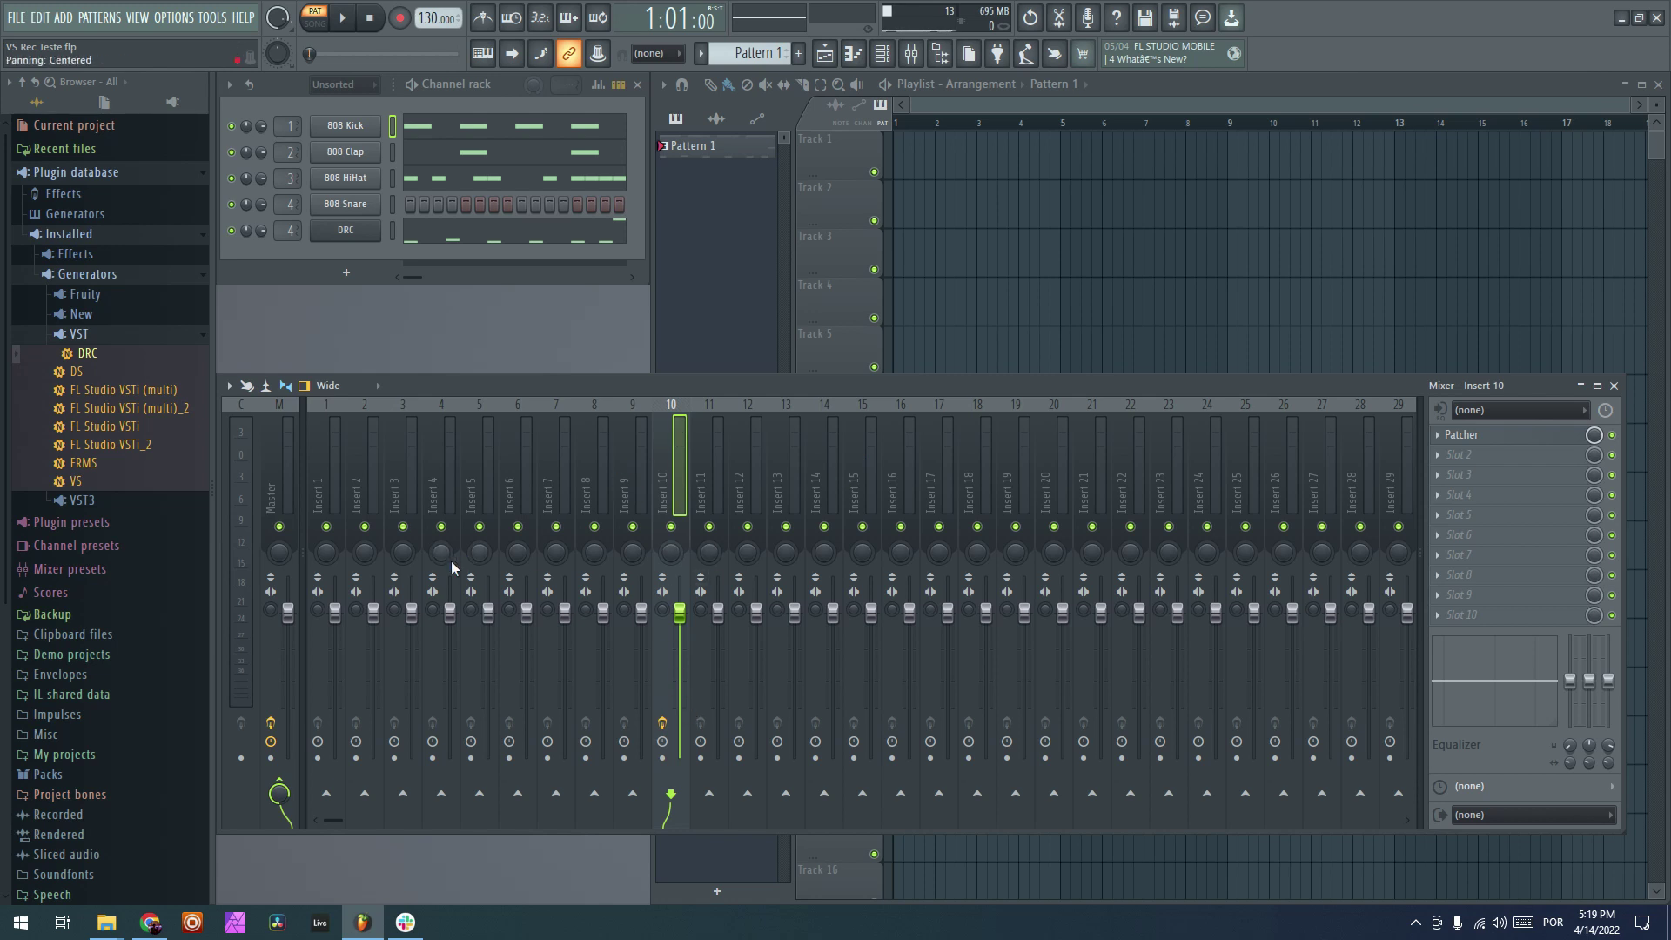
- Select mixer insert 1 and play the pattern briefly to check its signal
left_click(360, 612)
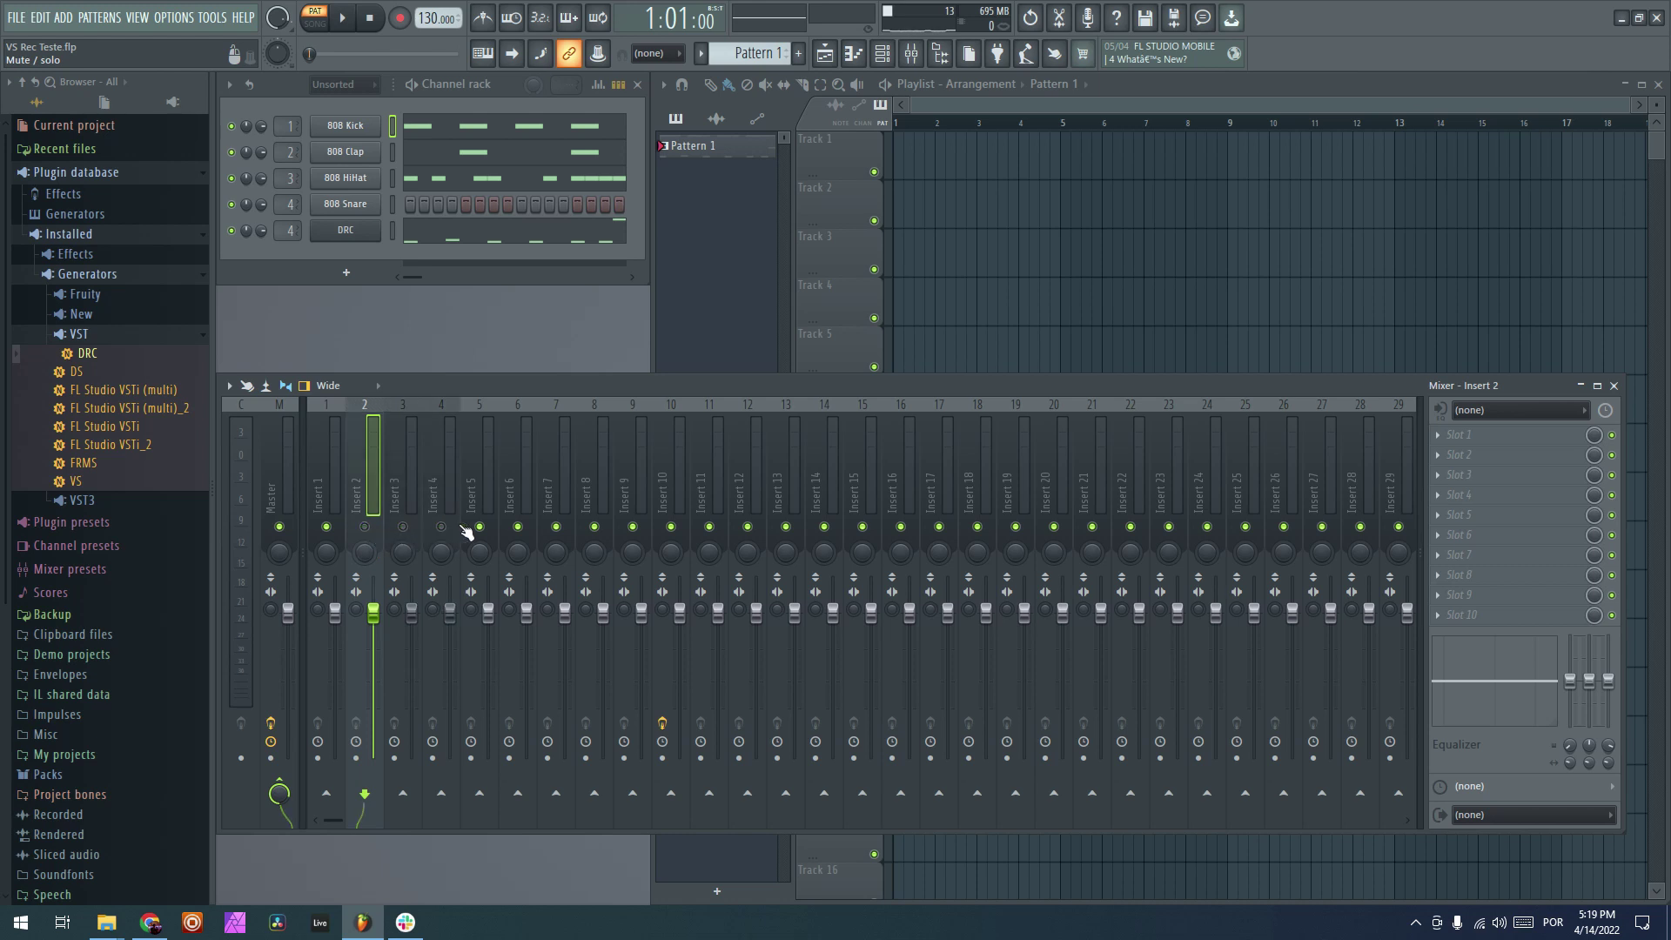
left_click(331, 404)
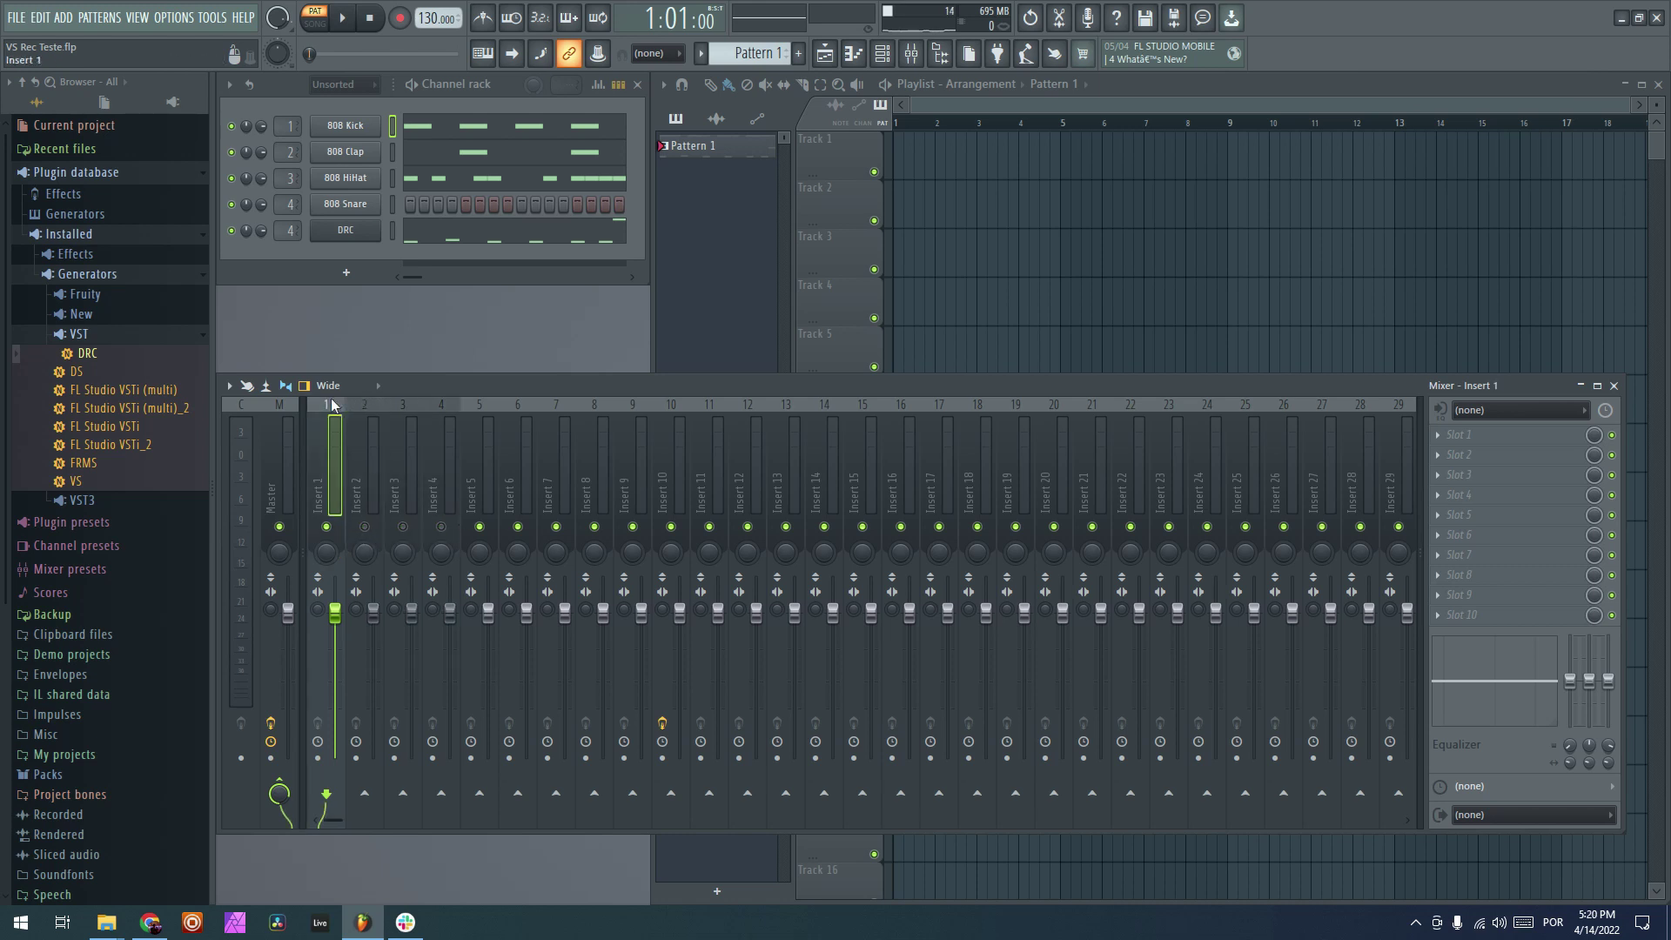
key("space")
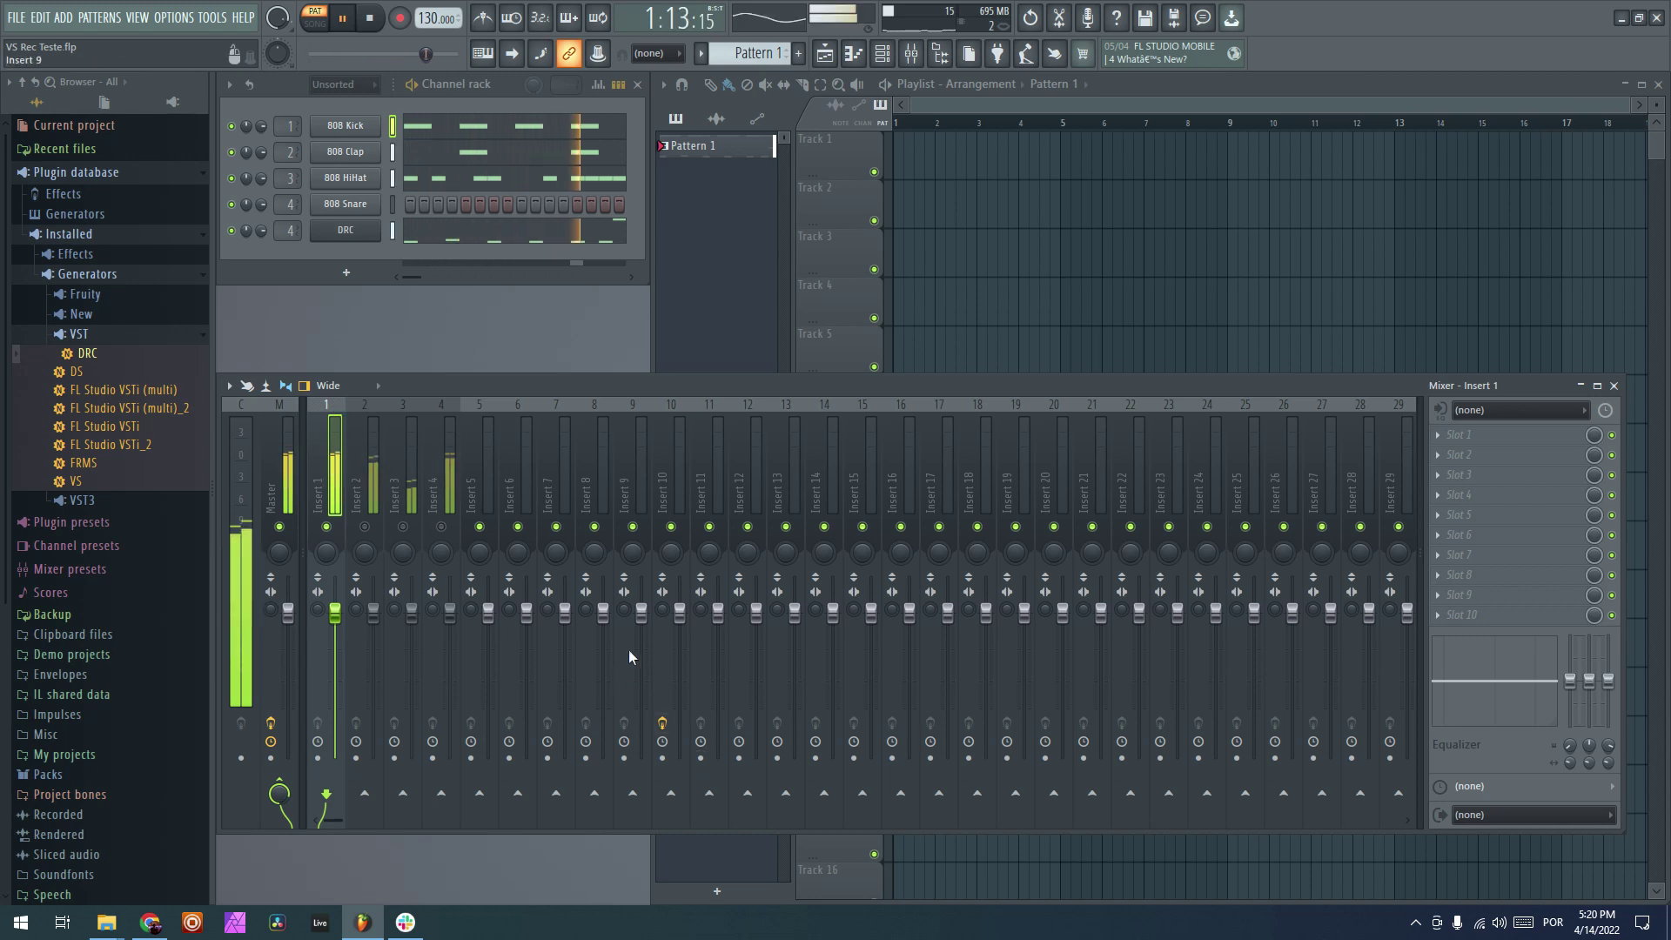
key("space")
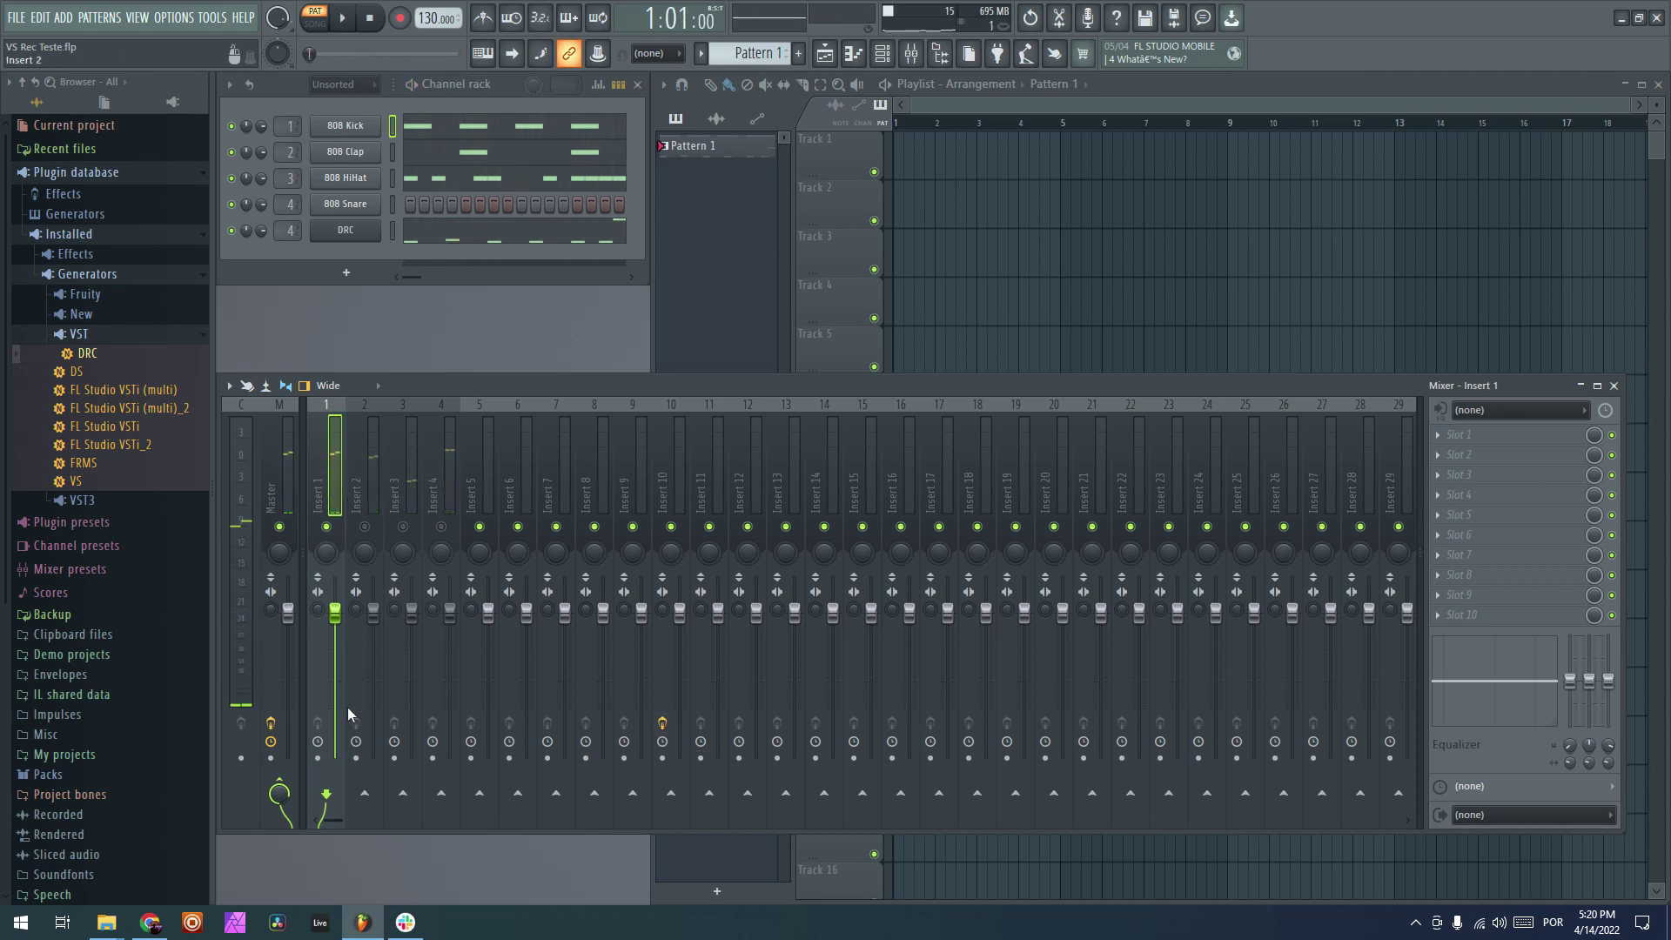
- Switch insert 1's send from the master to insert 10 and test with playback
left_click(285, 789)
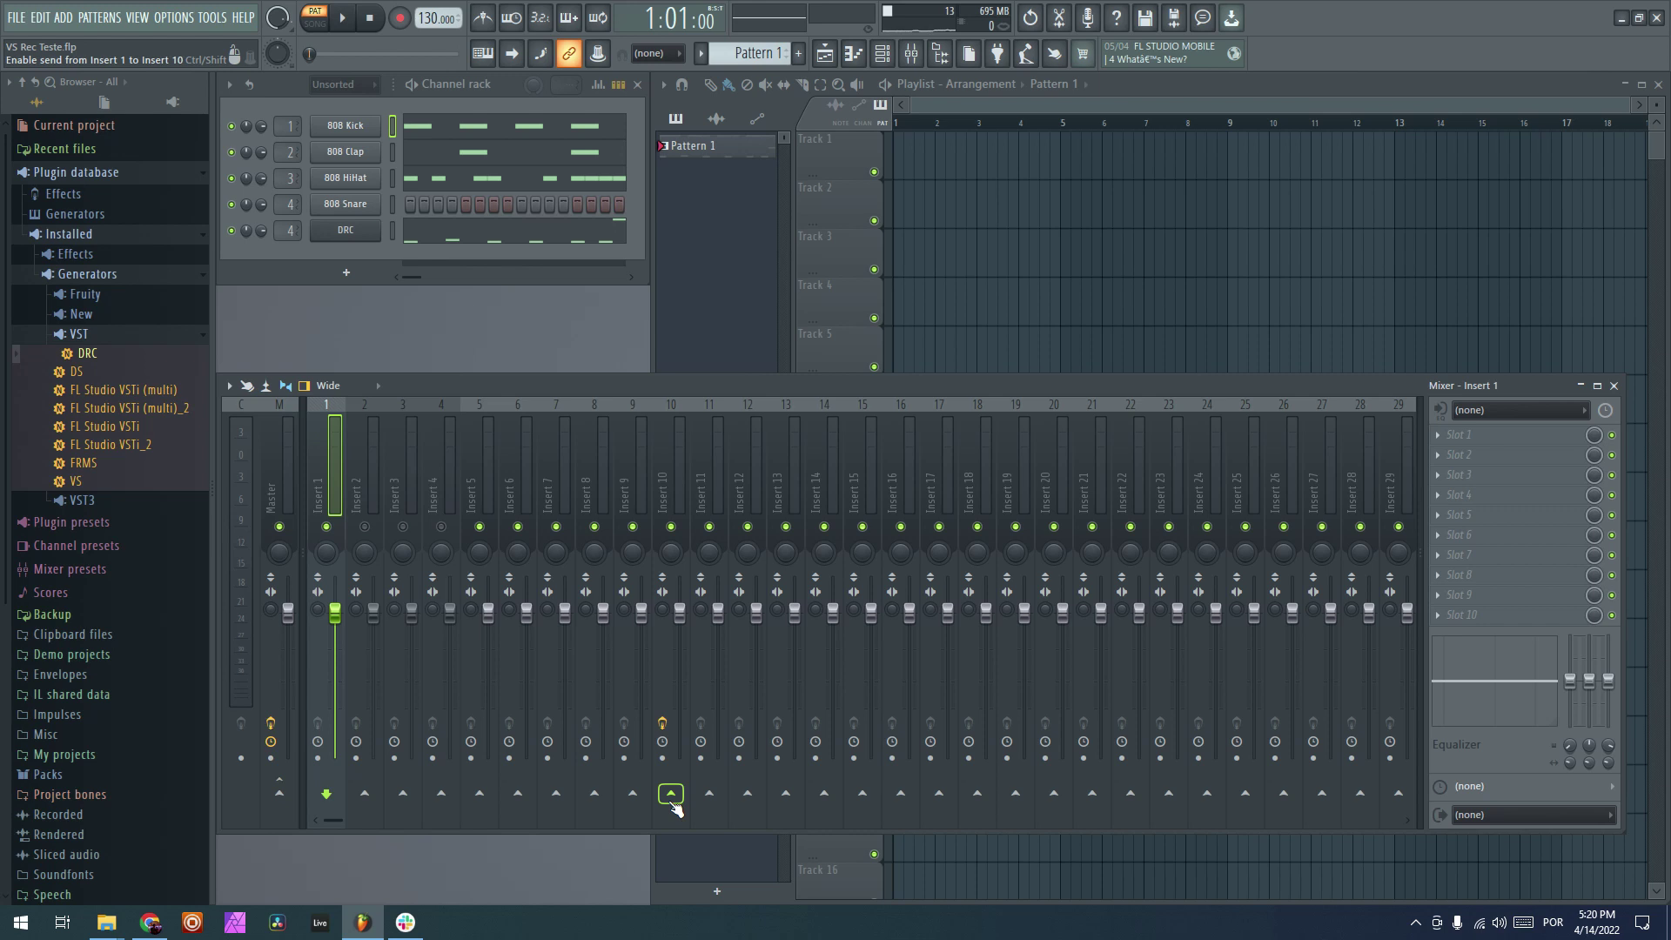
left_click(672, 794)
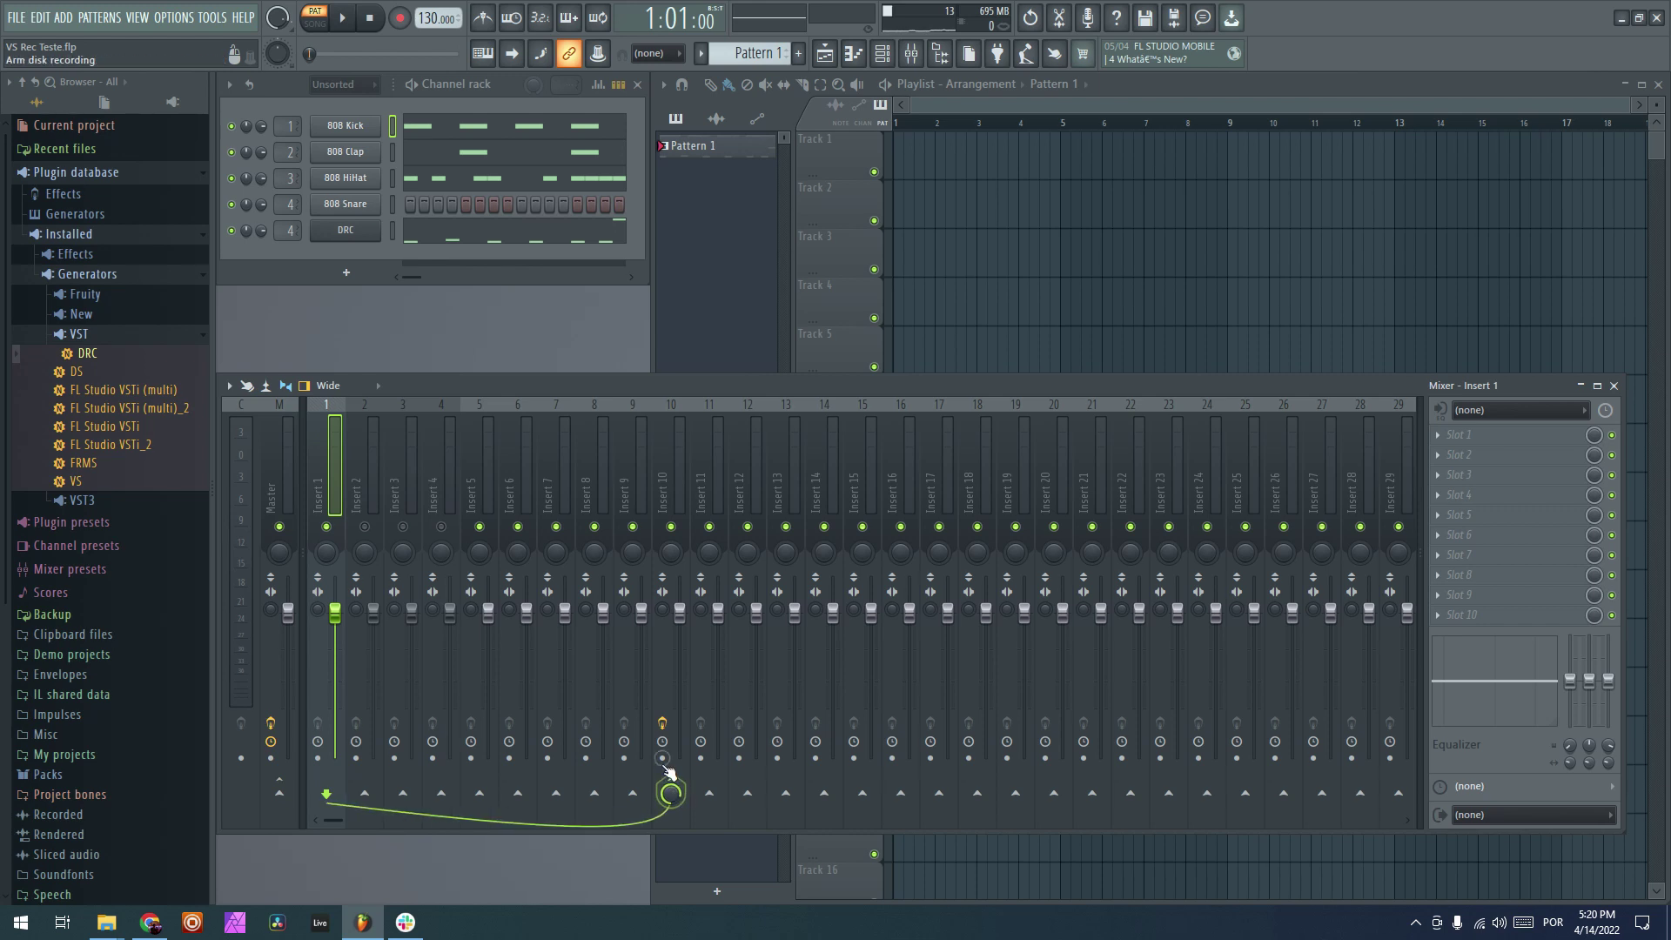
key("space")
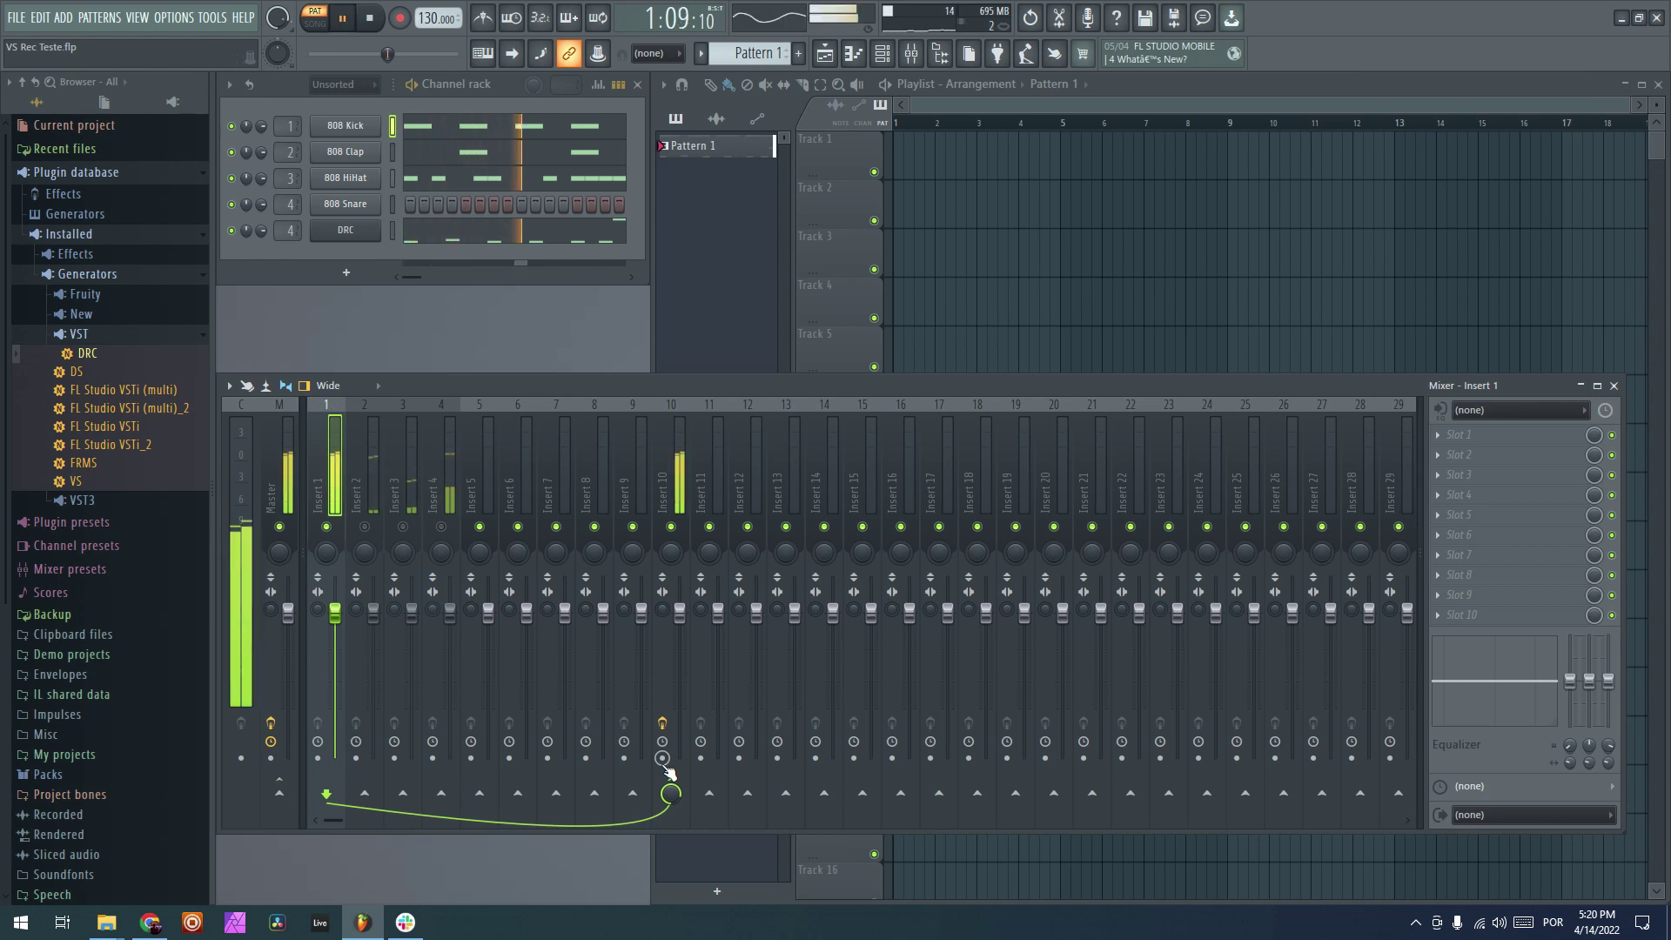
key("space")
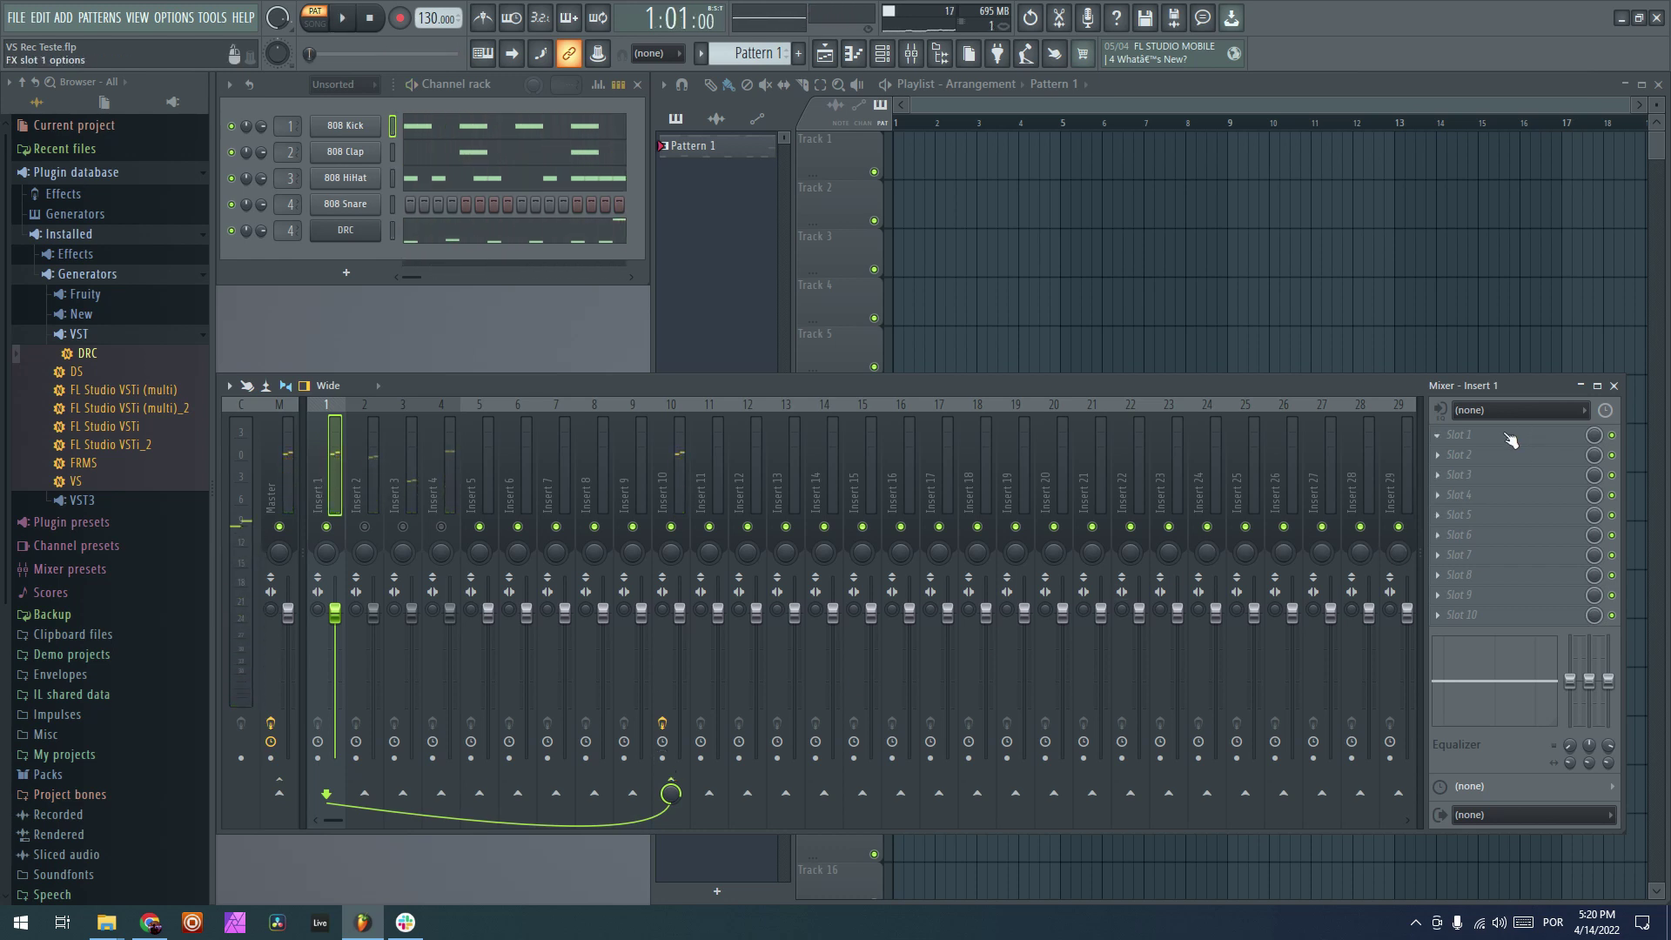
- Open VSfx from insert 10's Patcher, play the drums, and view its modulation settings
left_click(670, 407)
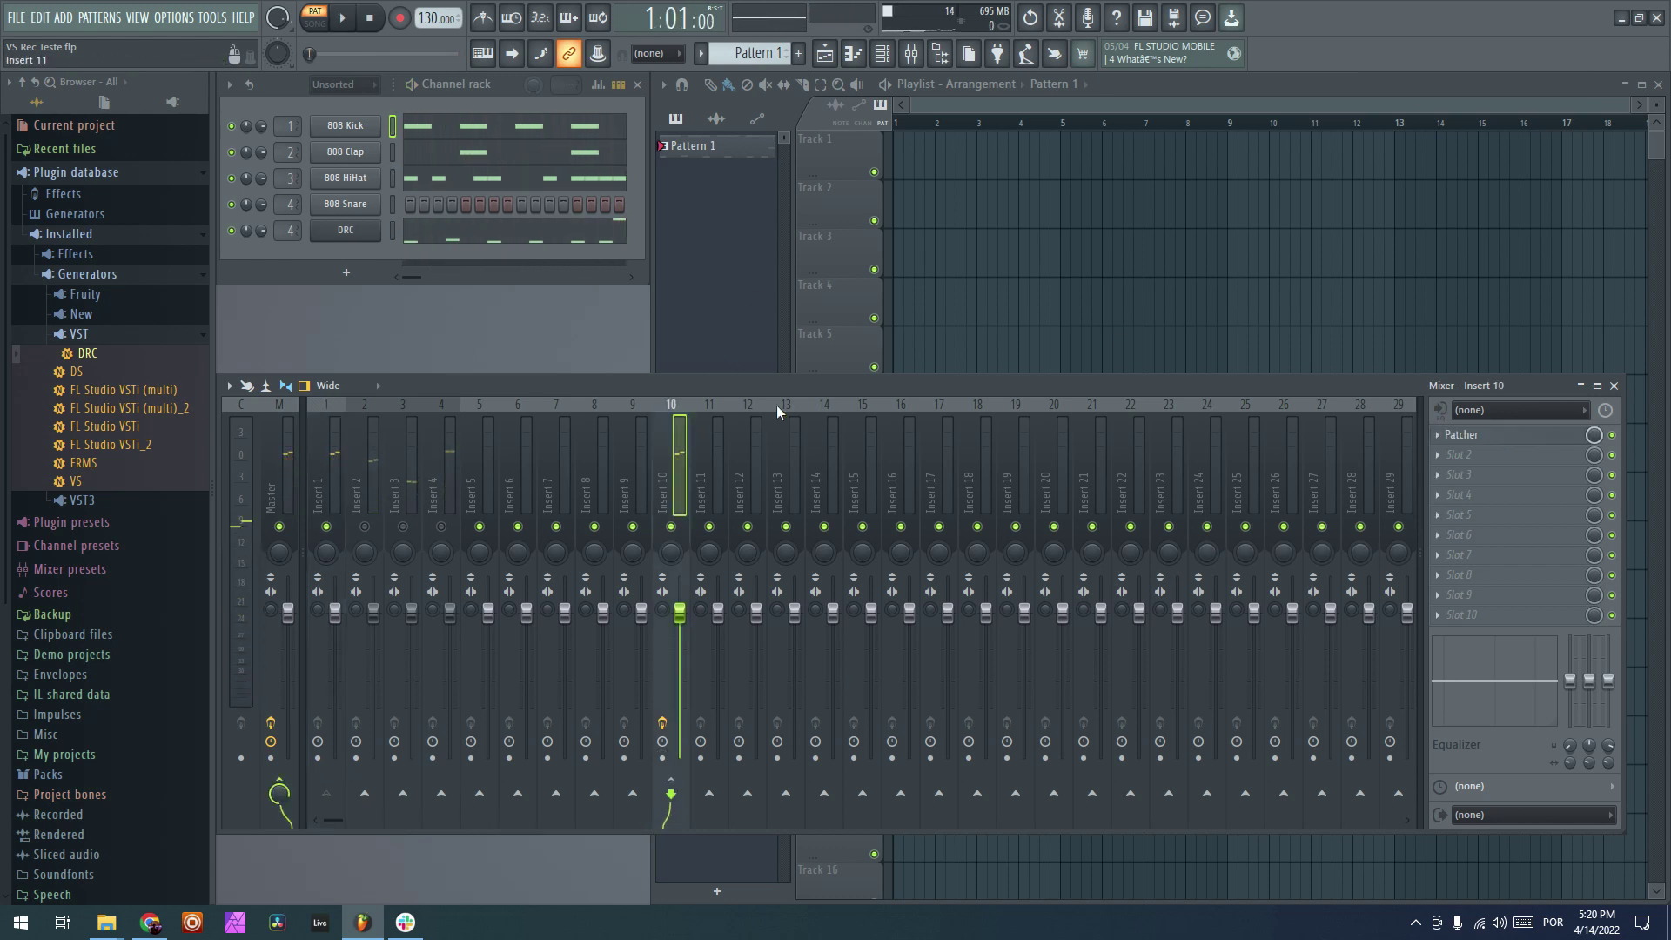
left_click(1463, 434)
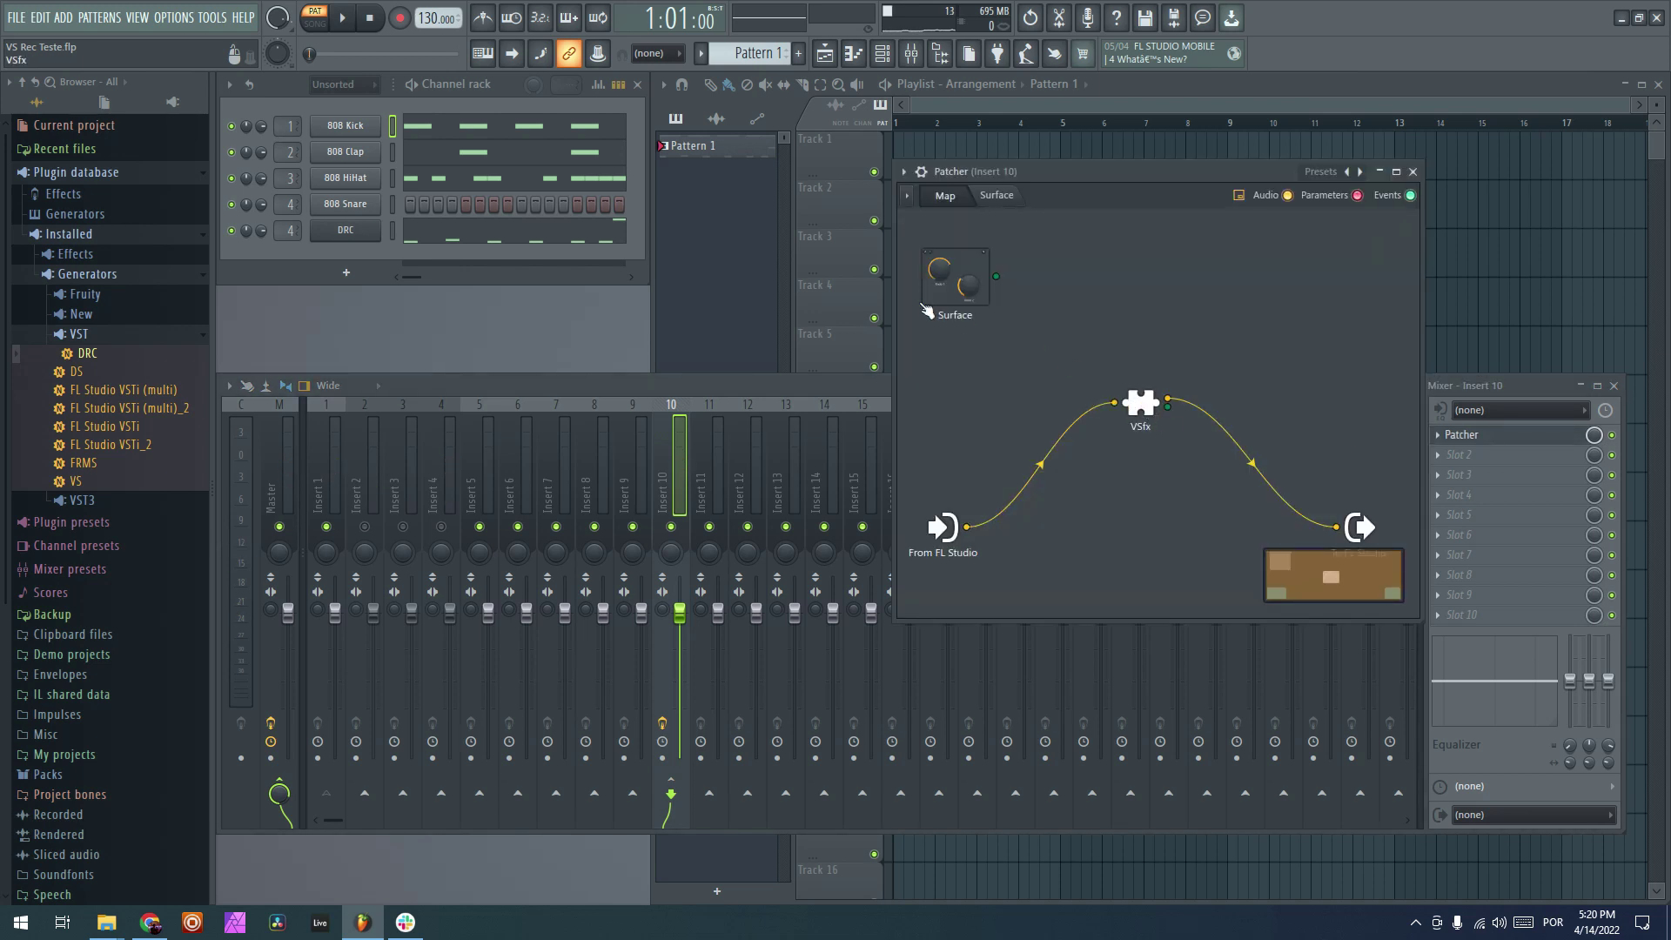
double_click(1140, 405)
key("space")
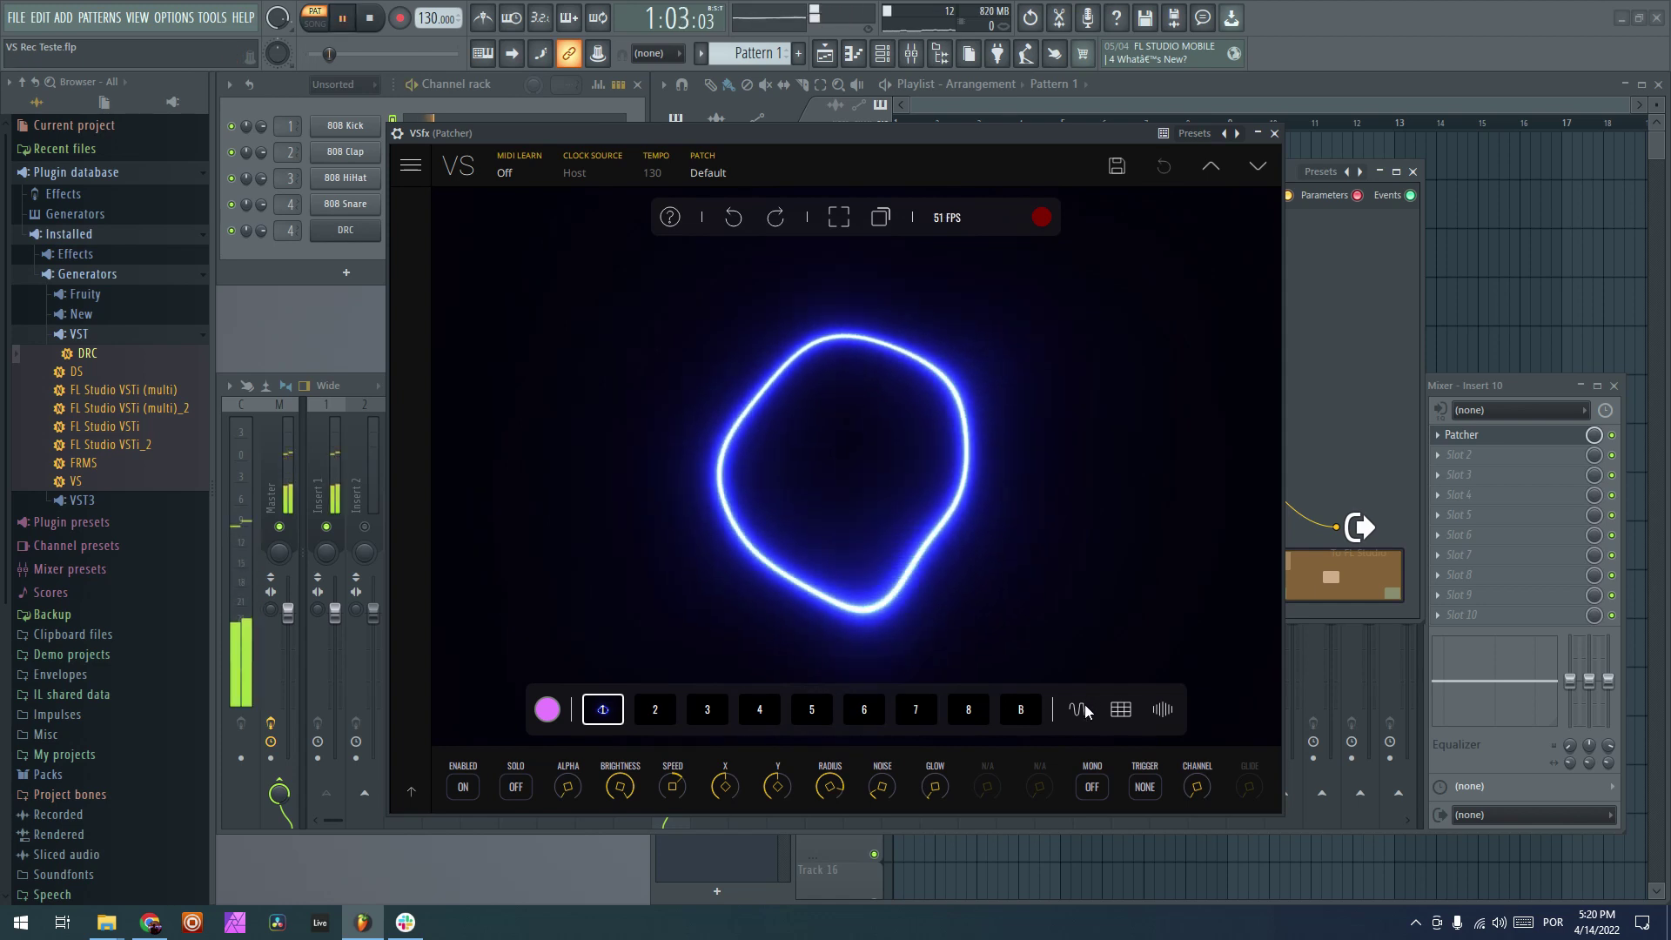
left_click(1081, 708)
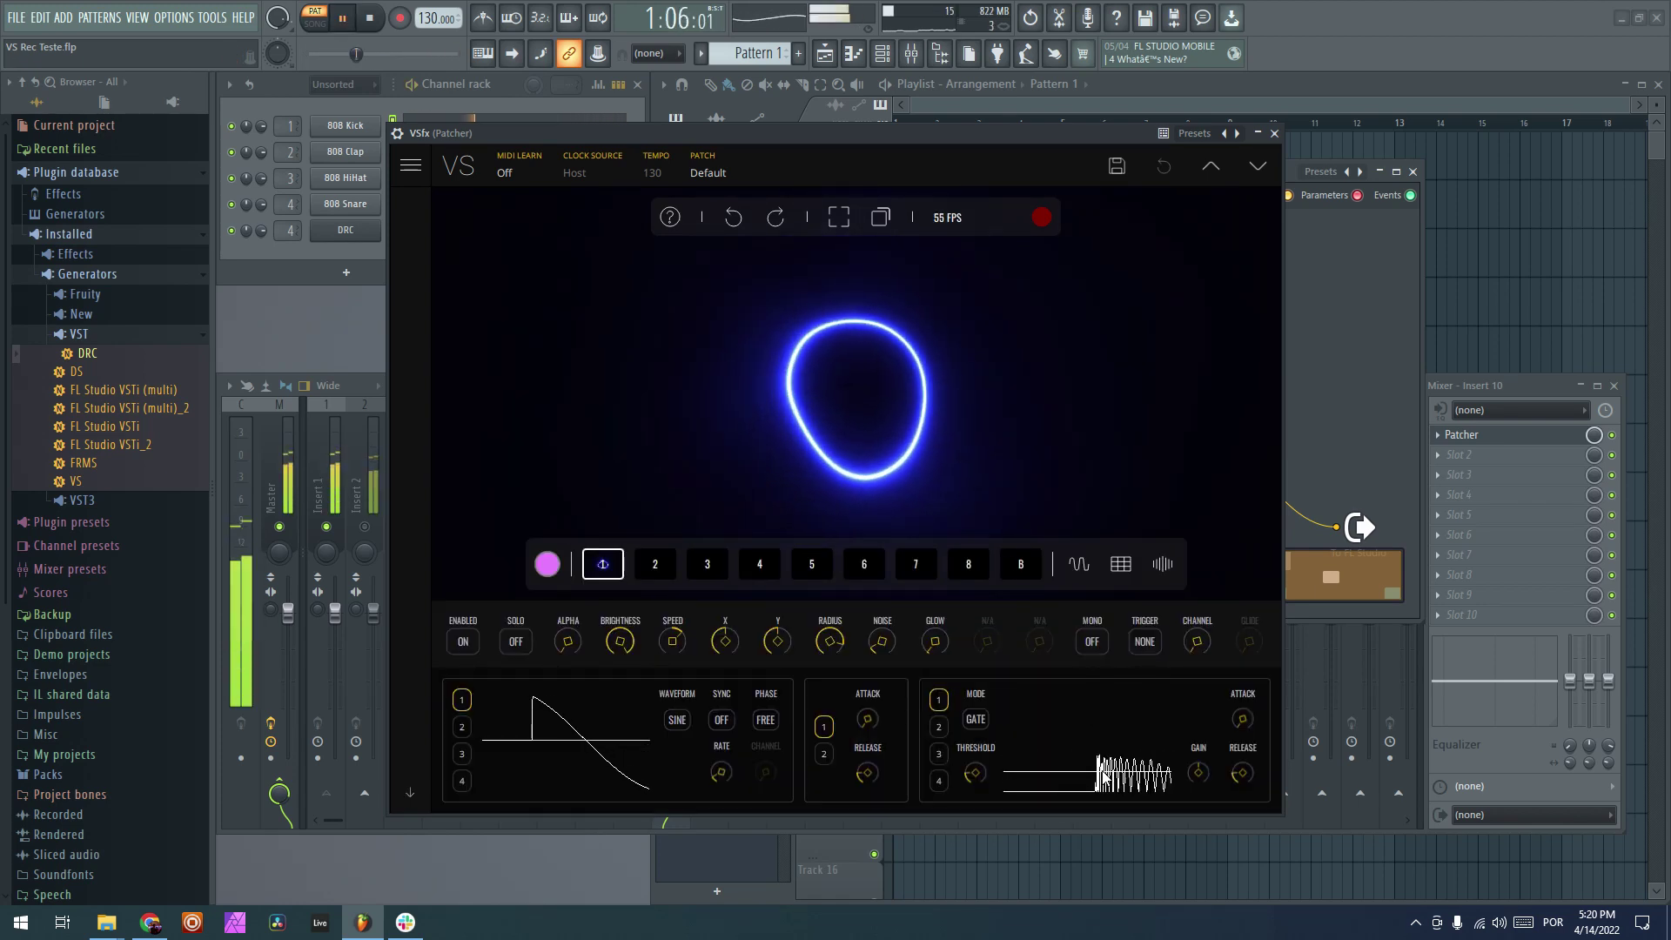
left_click(1276, 135)
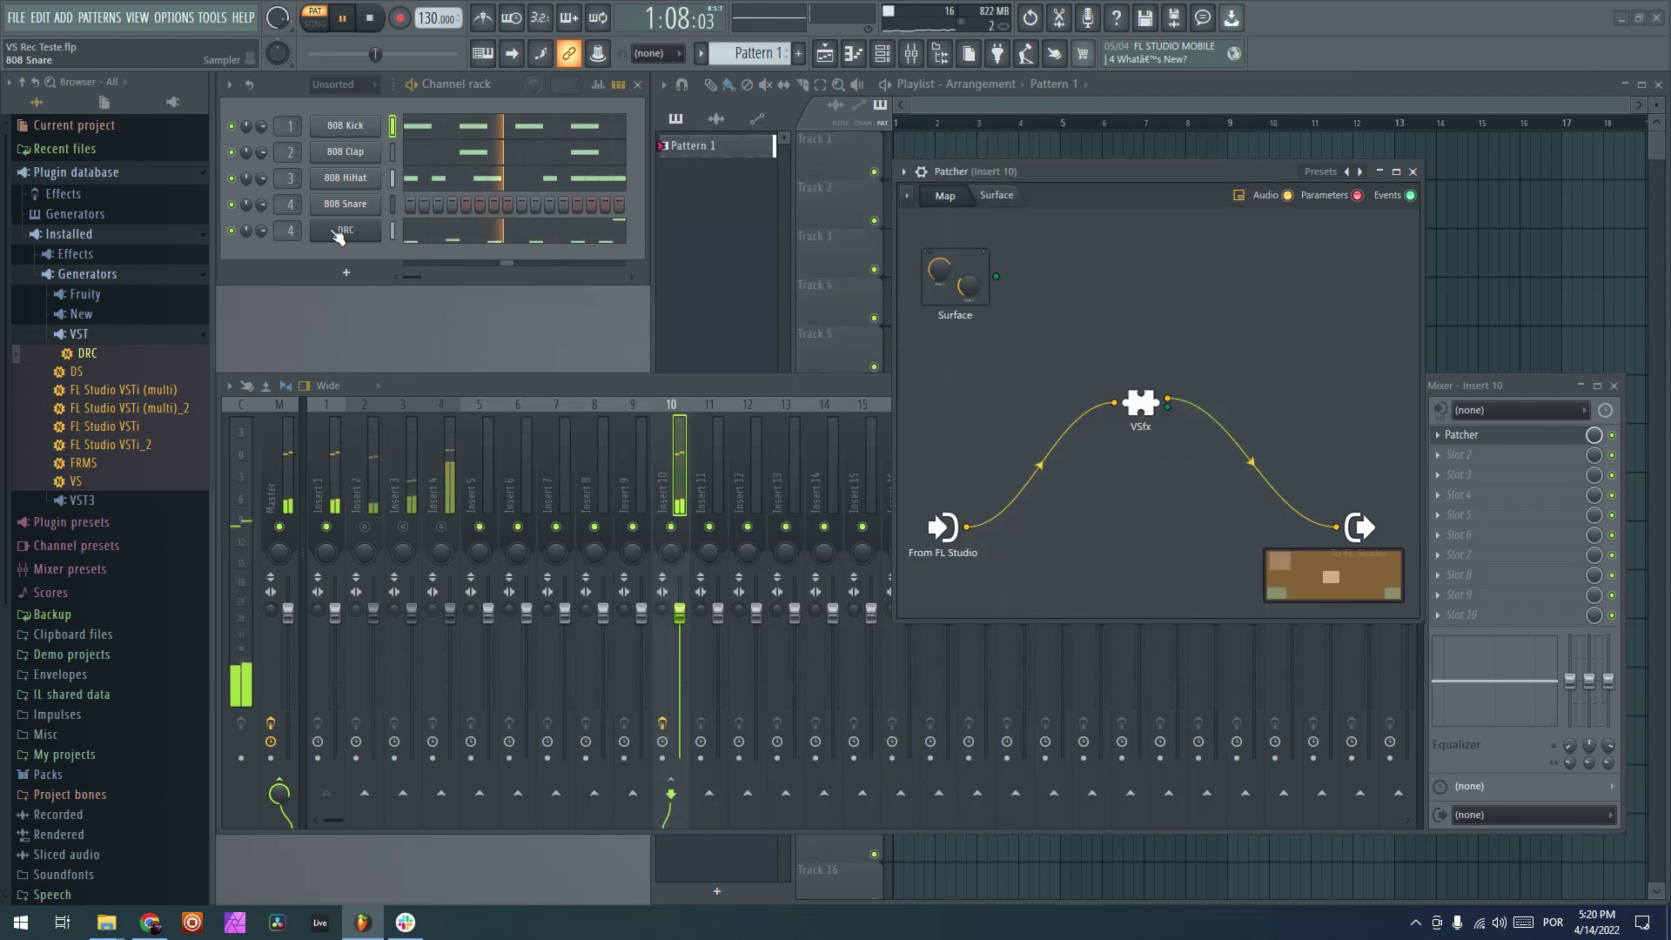
- Add a MIDI Out channel and paste the 808 Kick's step pattern into it
left_click(346, 272)
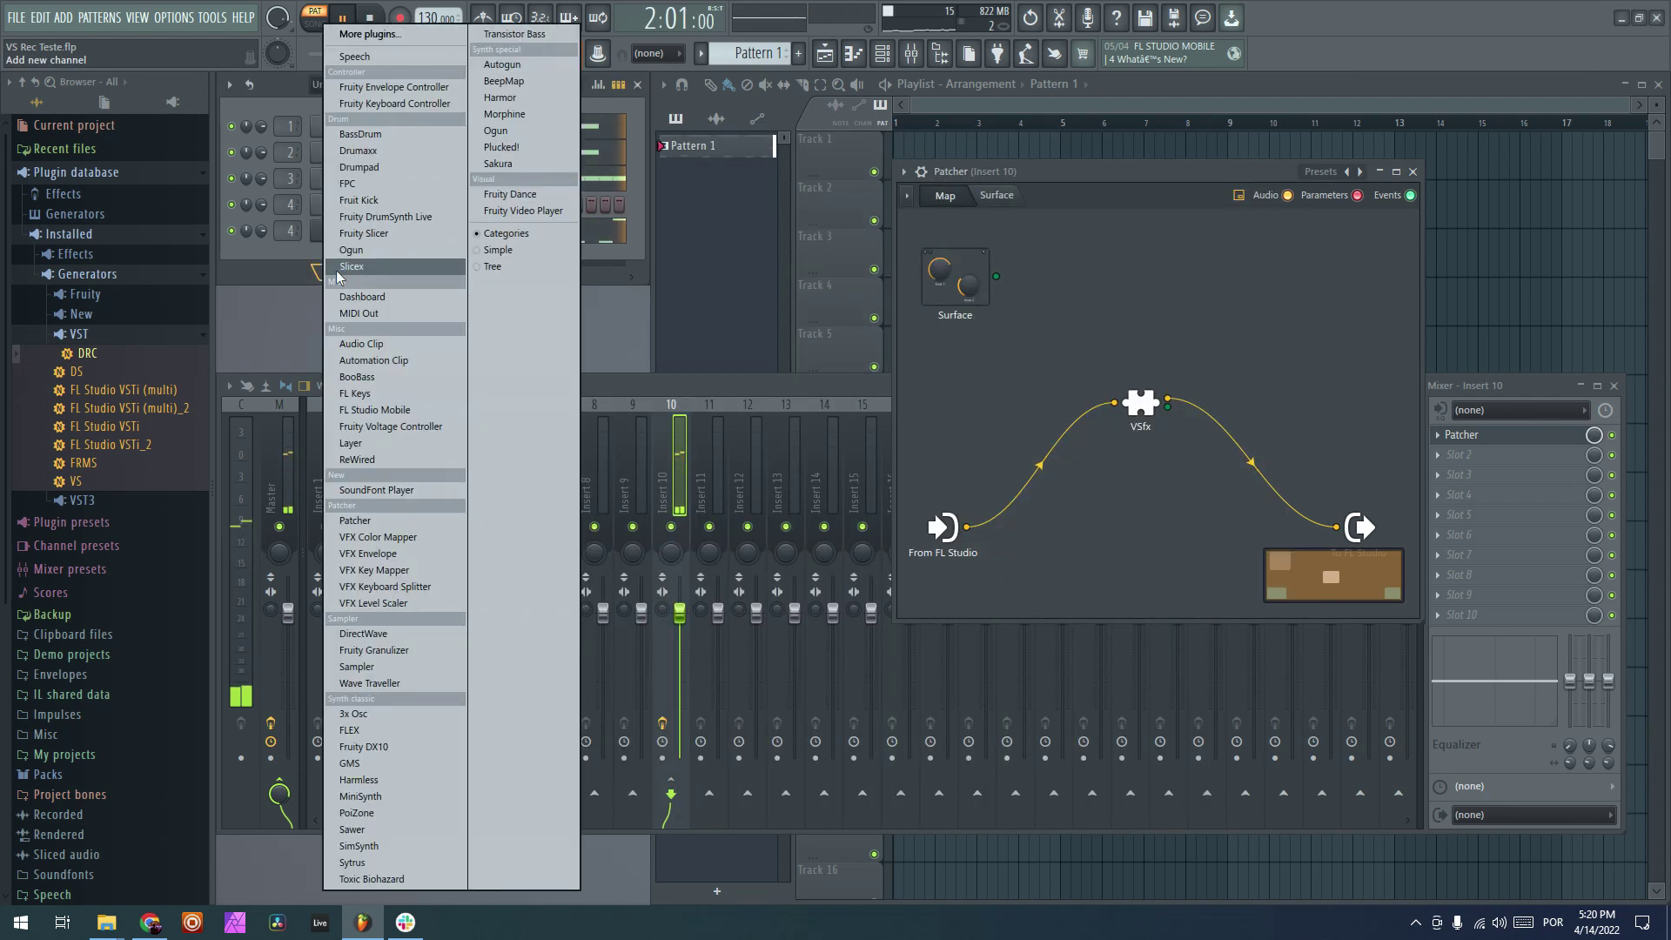
left_click(361, 314)
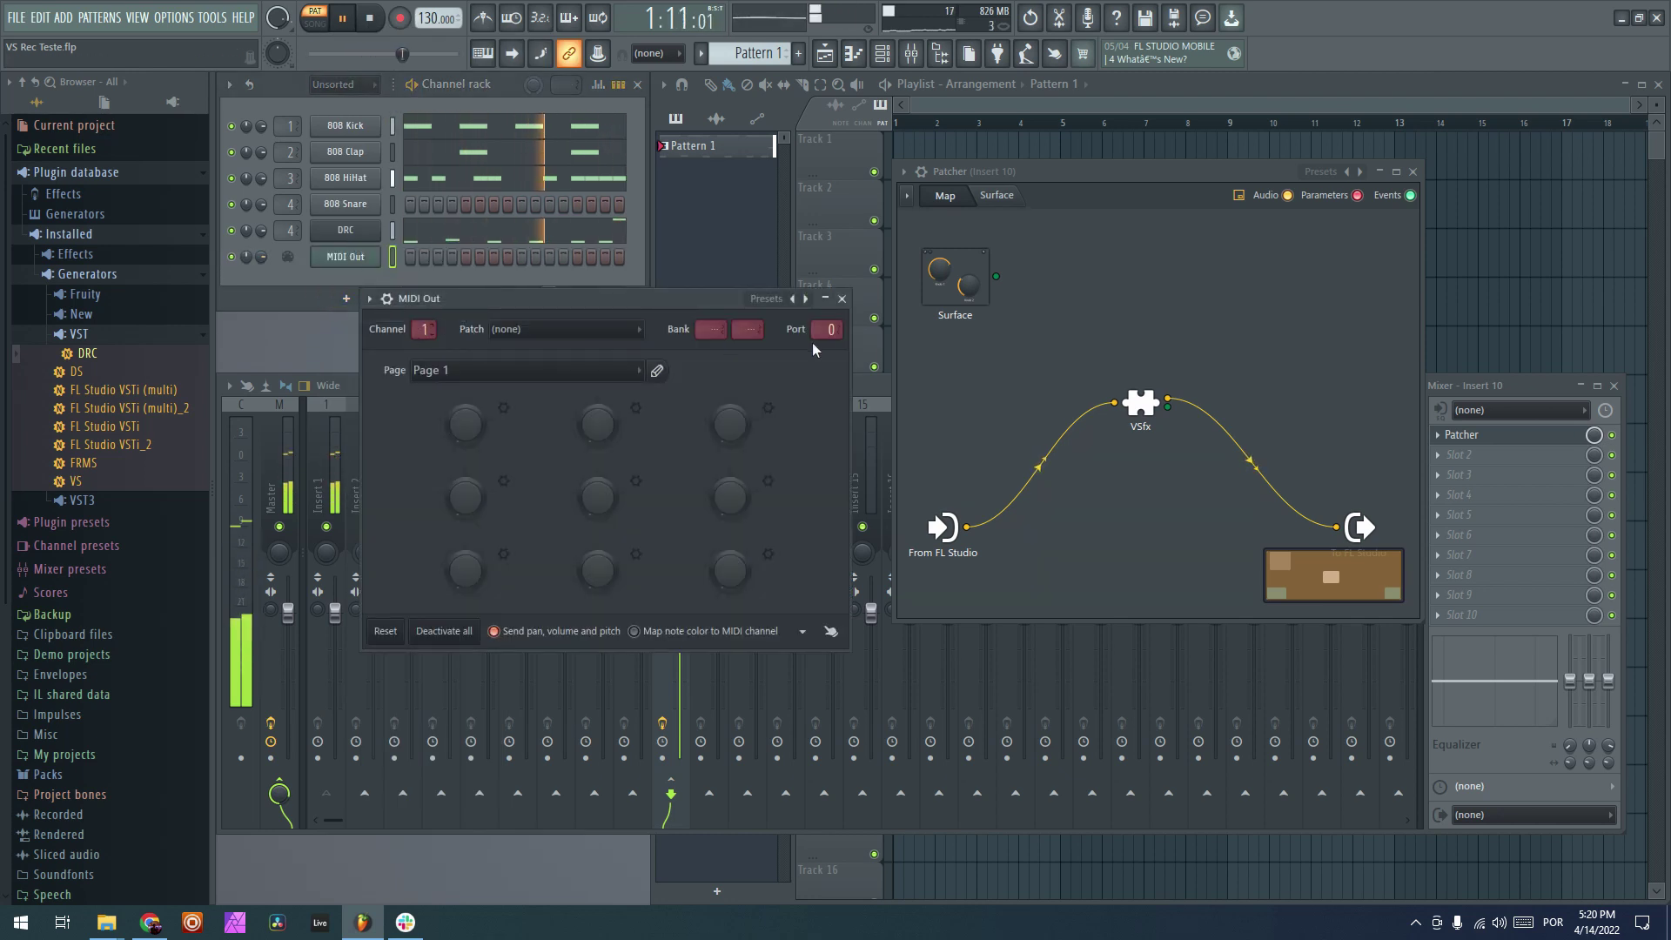
left_click(842, 299)
right_click(343, 127)
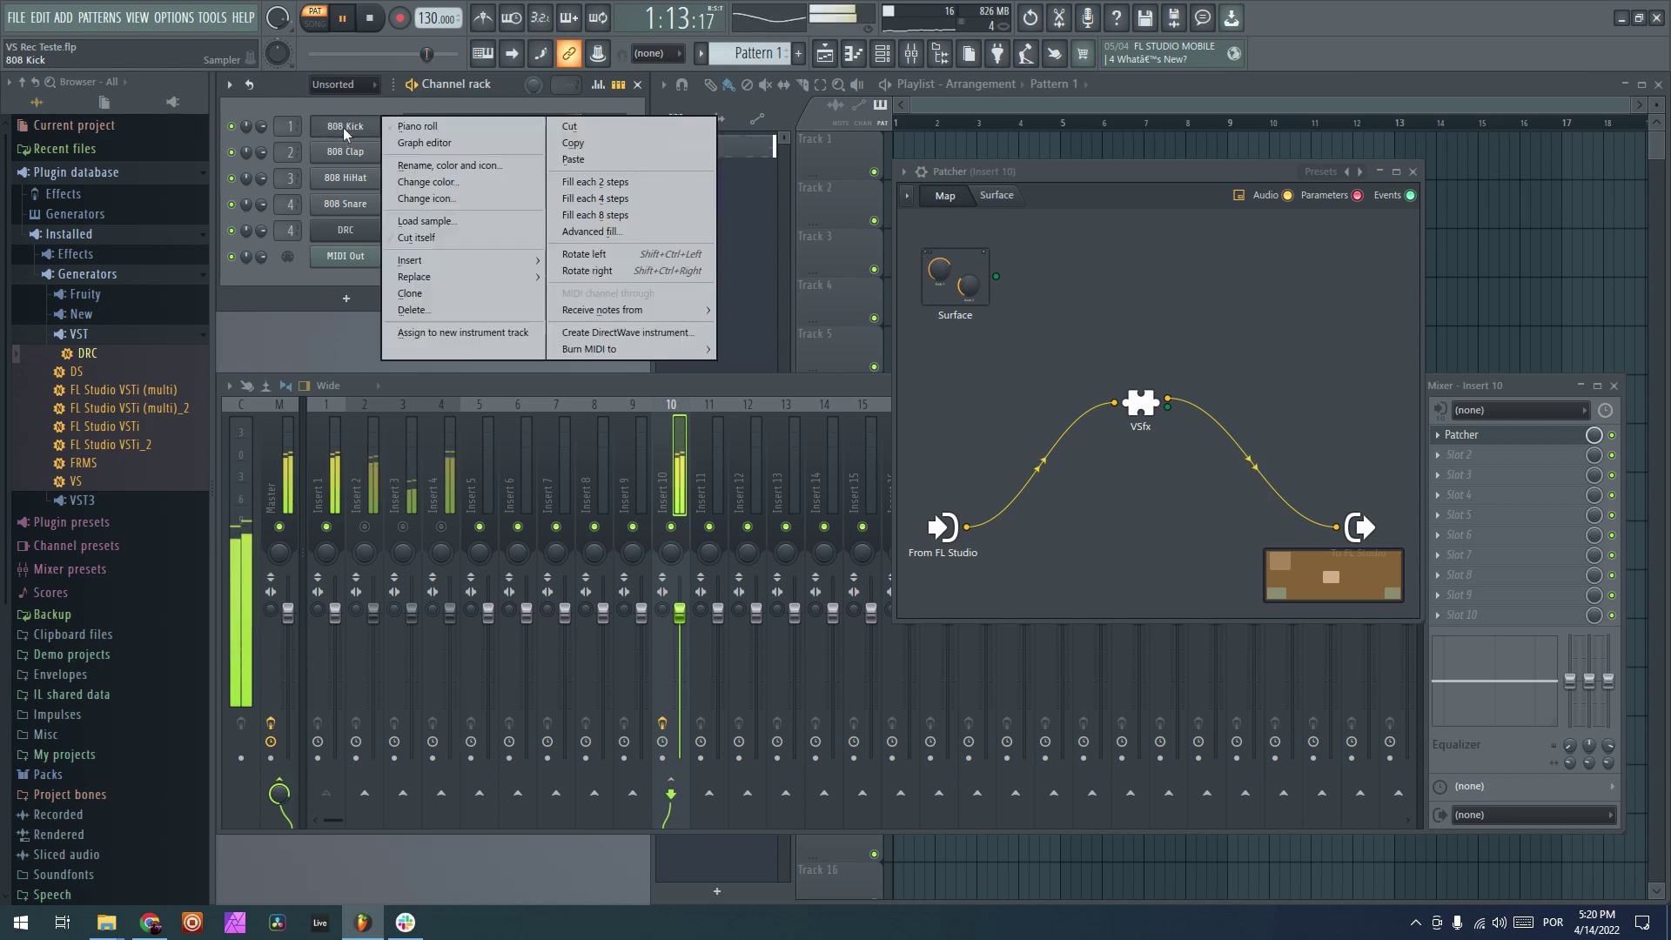
left_click(583, 145)
right_click(345, 257)
left_click(594, 289)
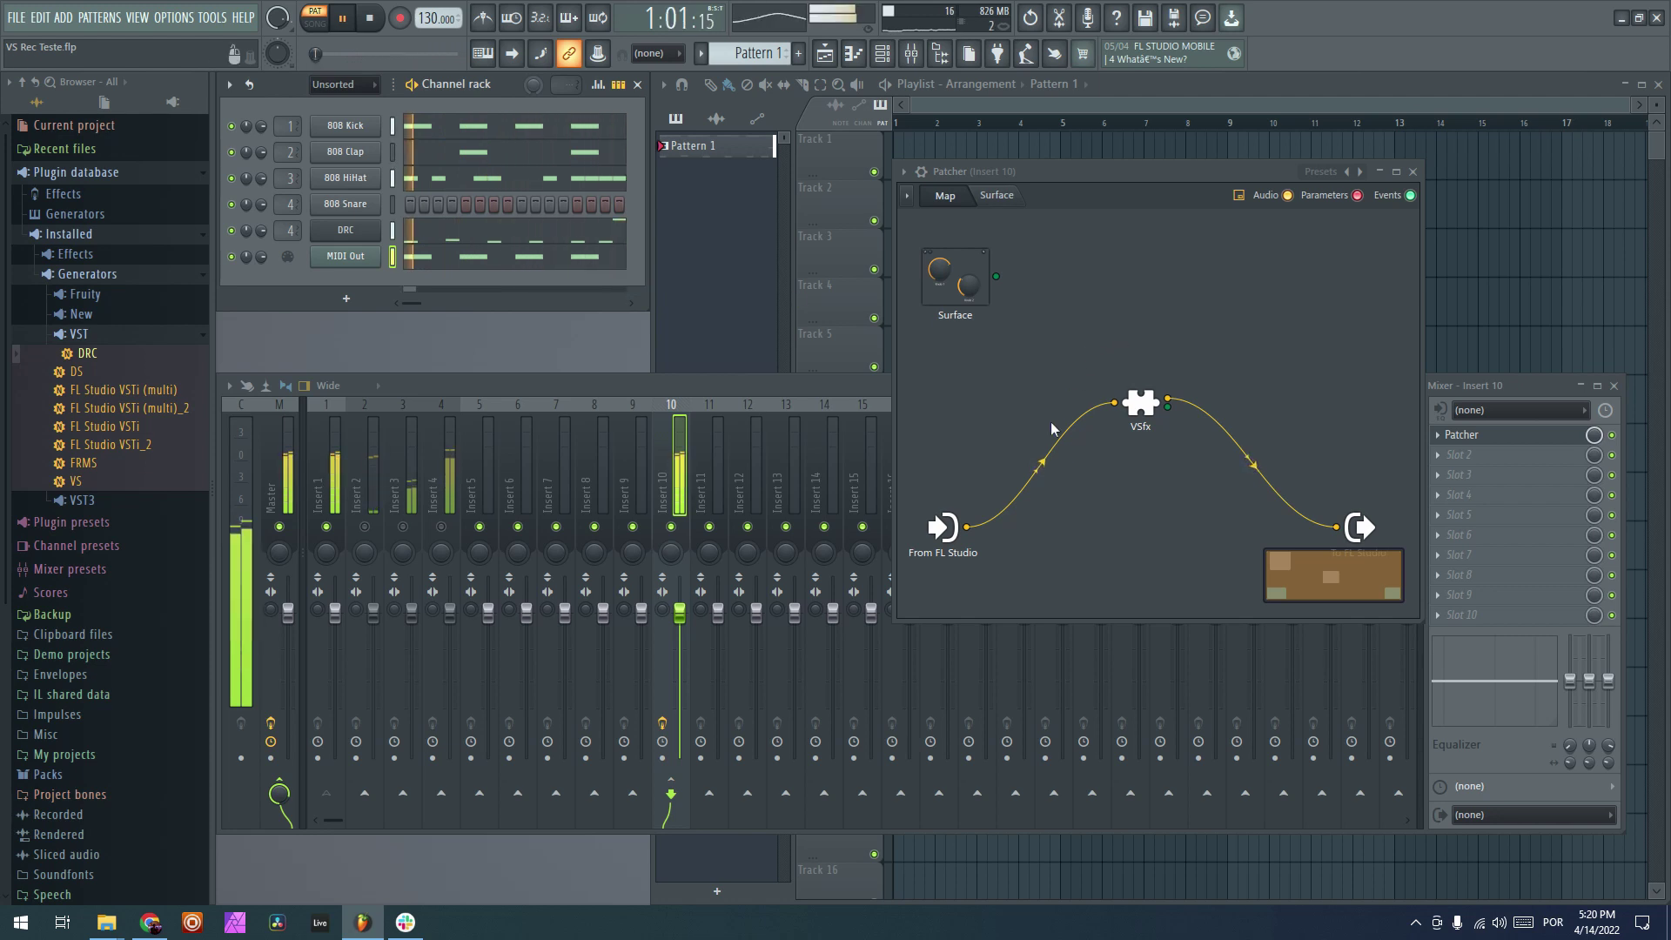
- Stop playback and review the MIDI Out channel's settings
key("space")
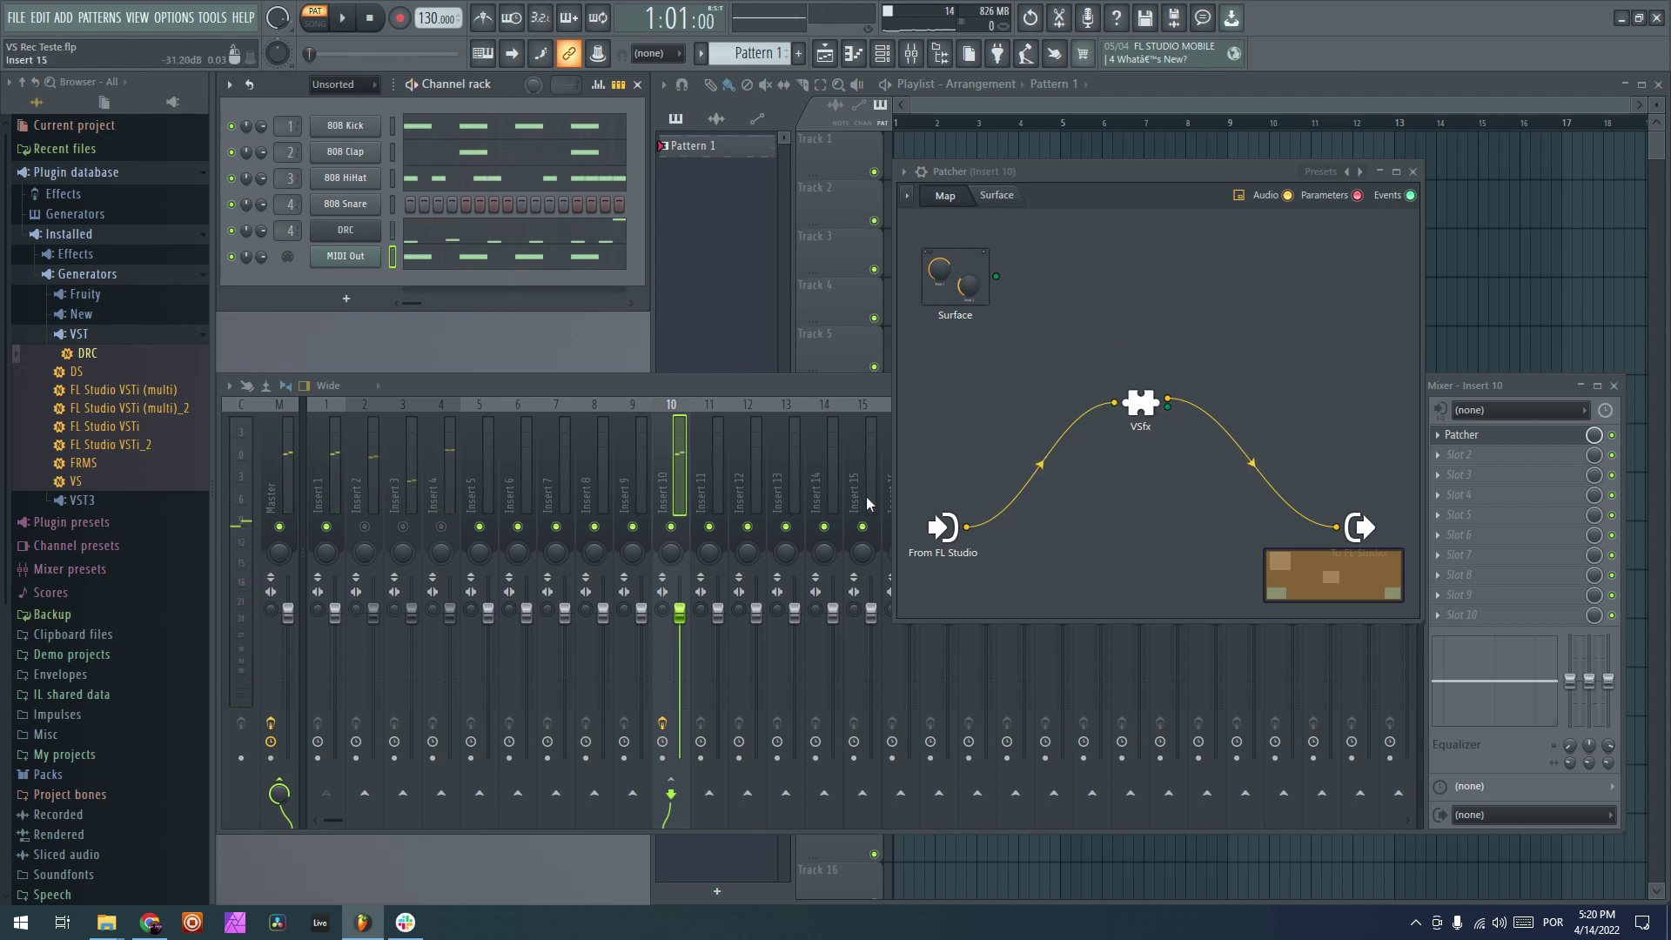
left_click(355, 258)
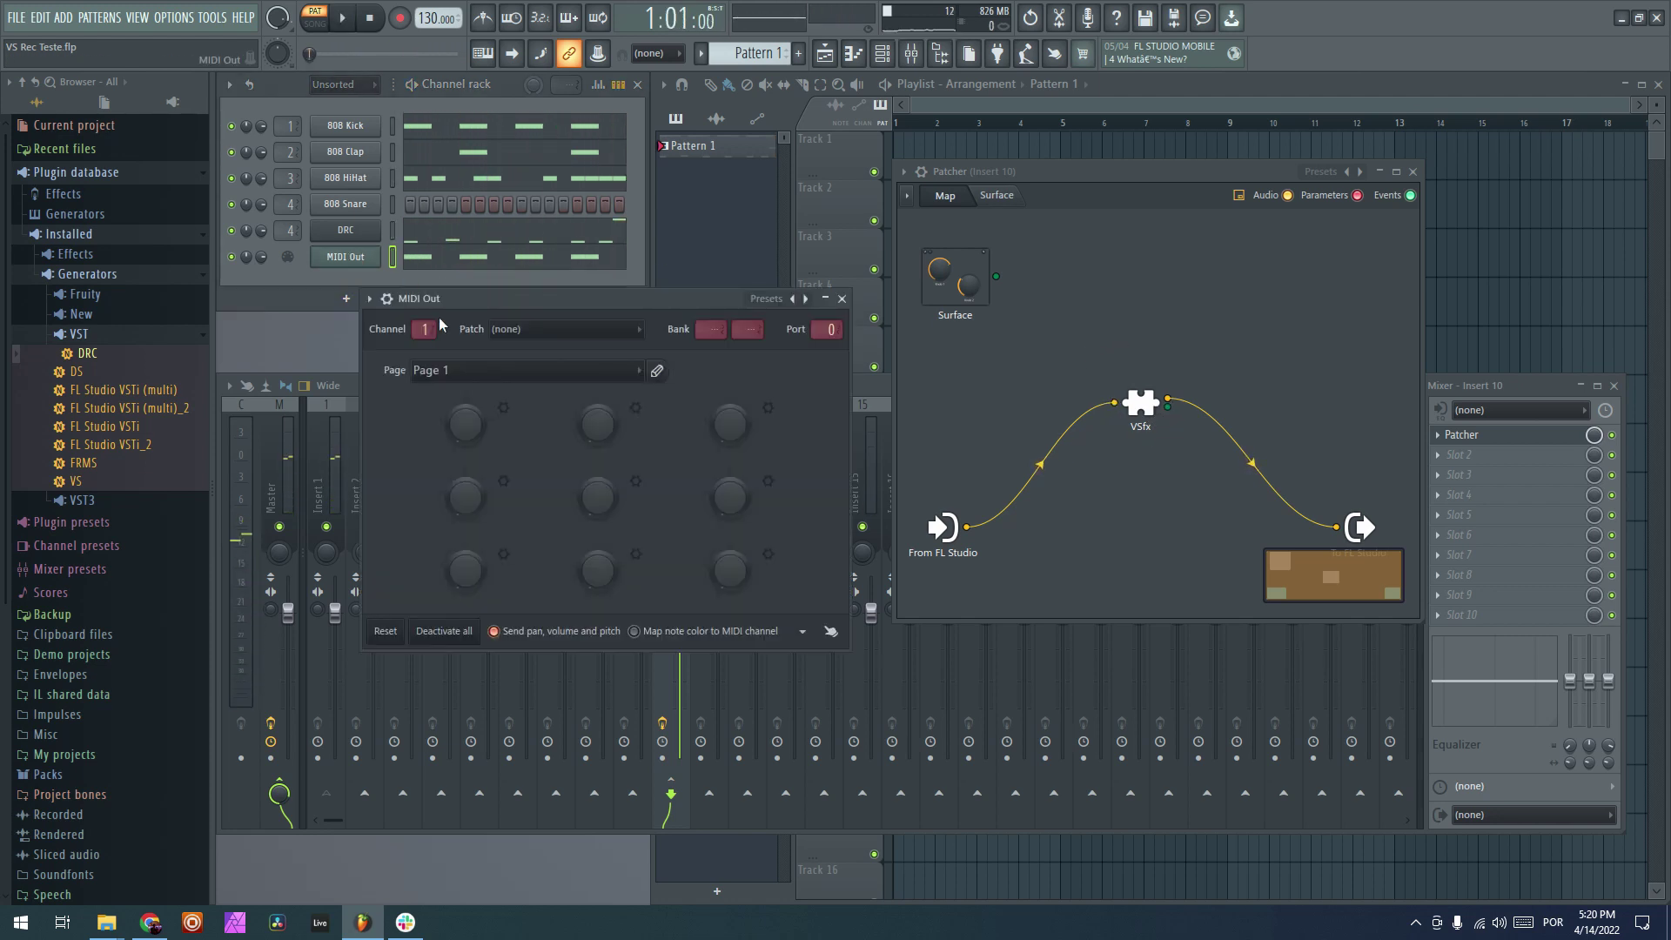
left_click(841, 299)
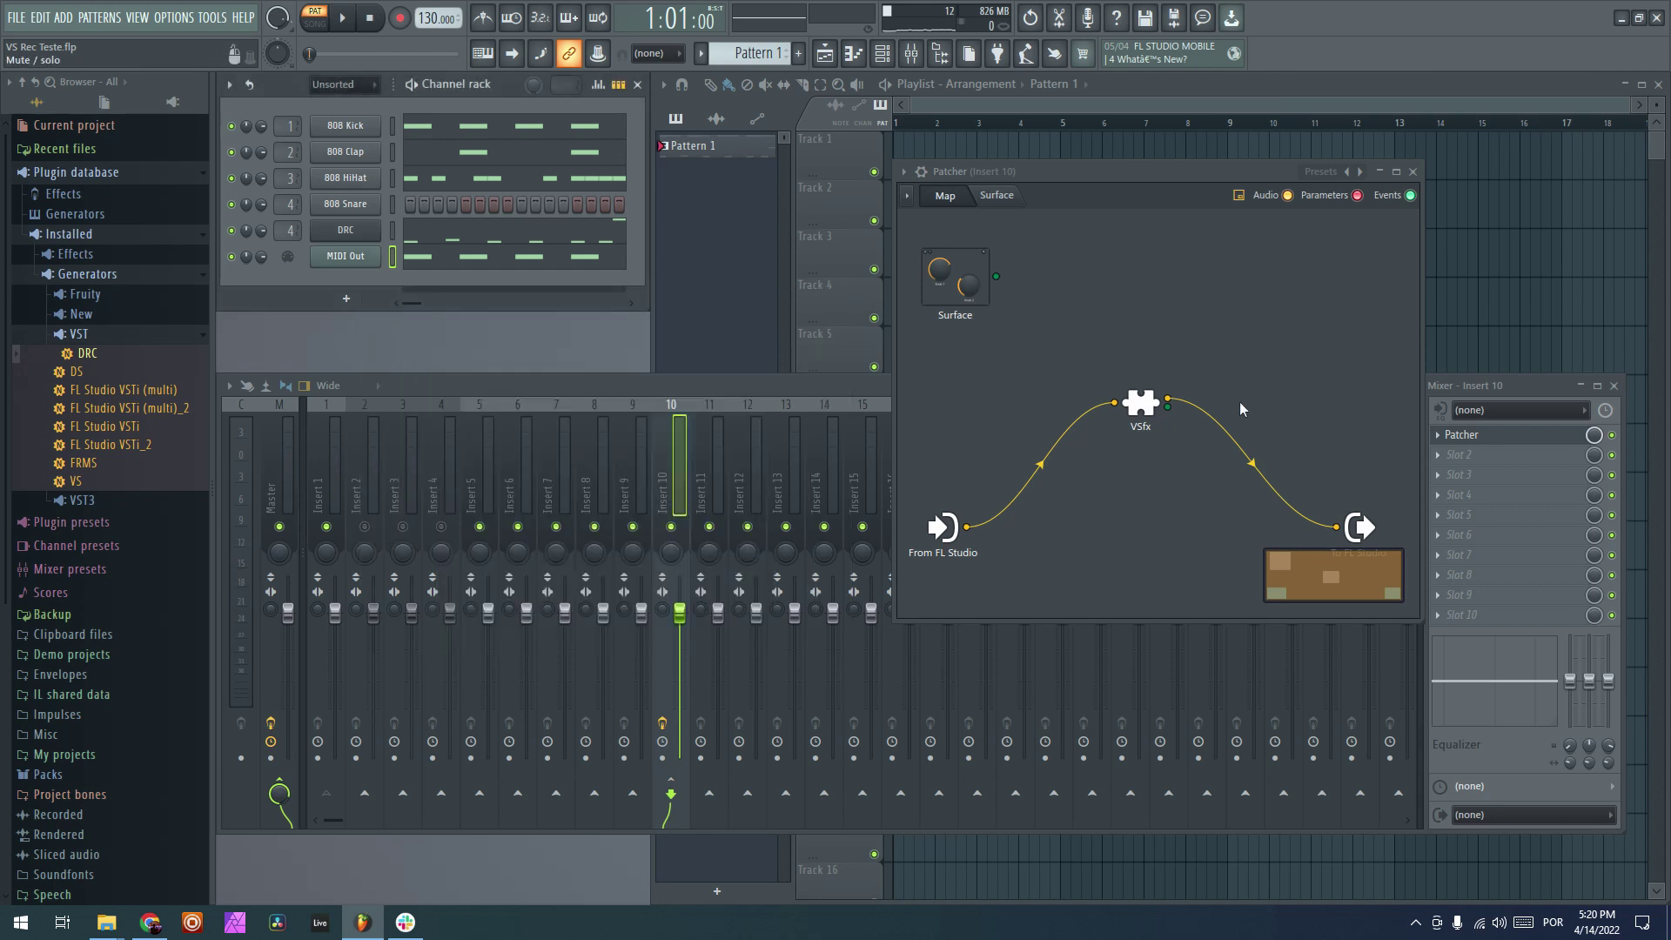
- Add a MIDI events output to From FL Studio and connect it to VSfx
double_click(1139, 404)
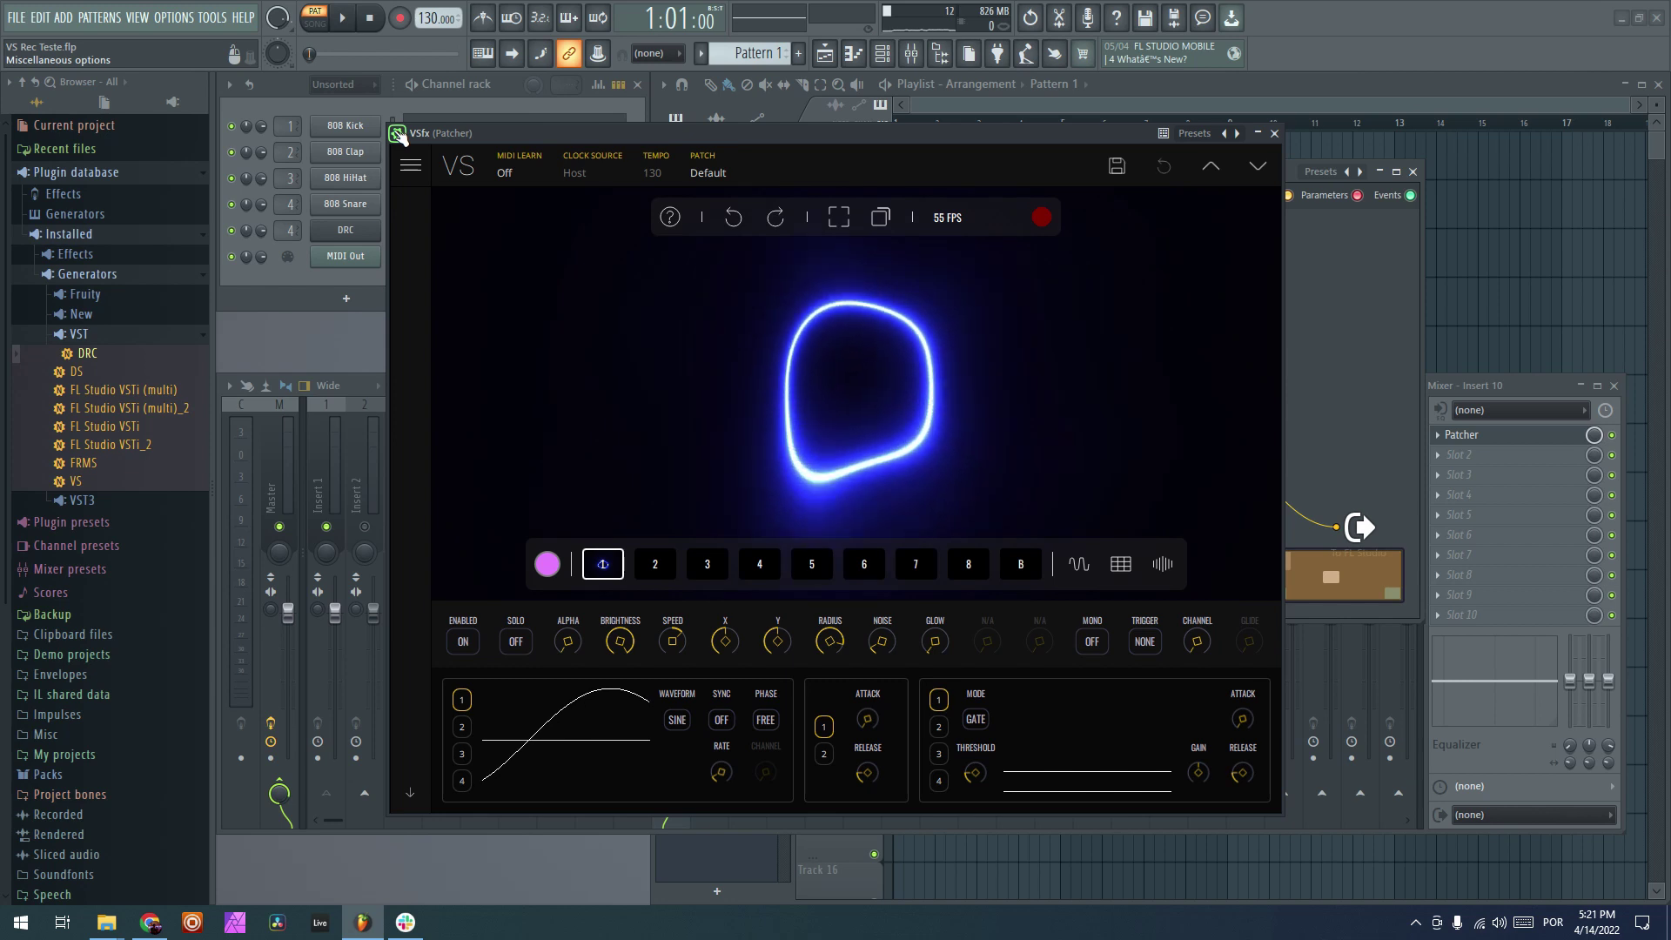
left_click(397, 134)
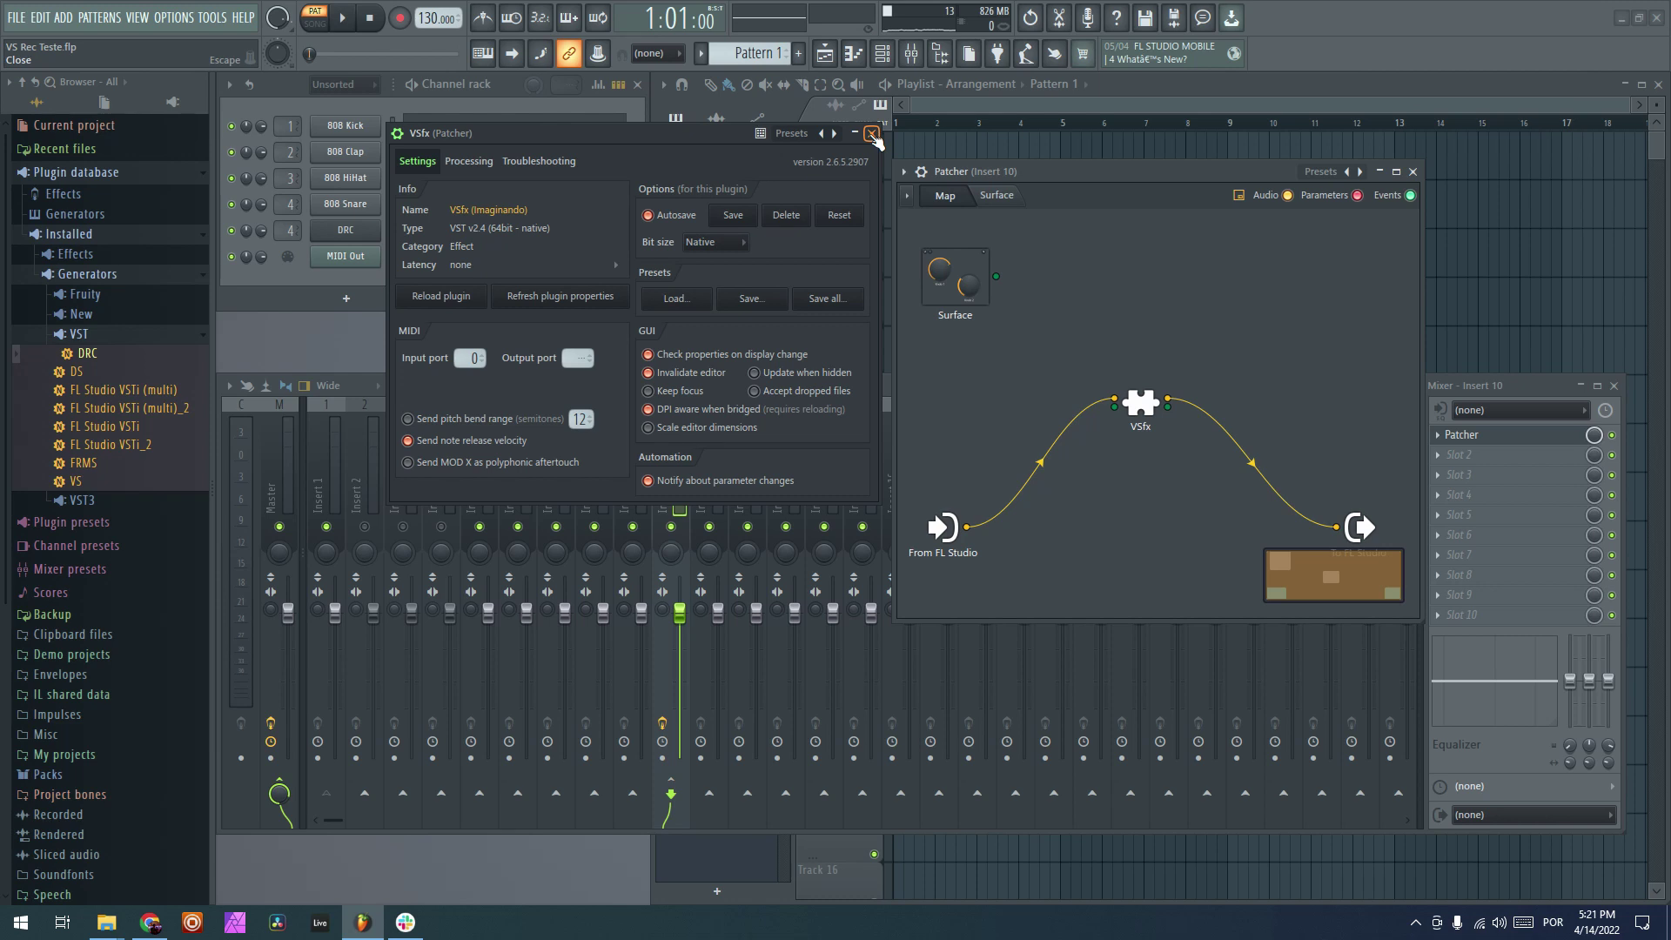
left_click(873, 134)
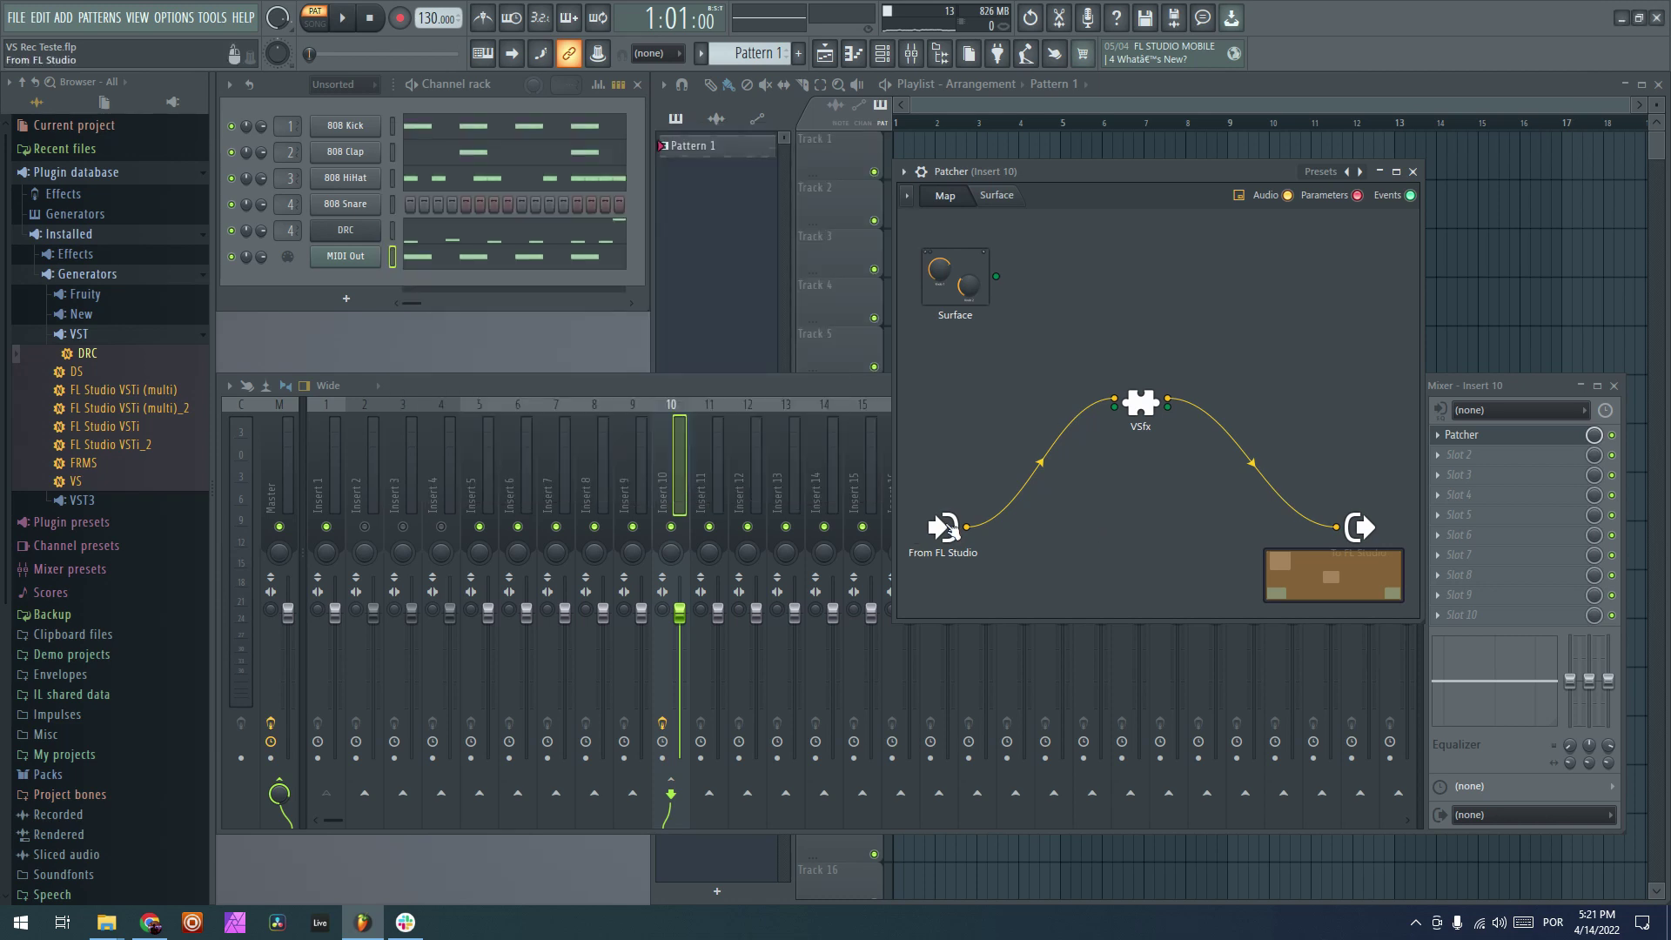
right_click(945, 527)
mouse_move(982, 556)
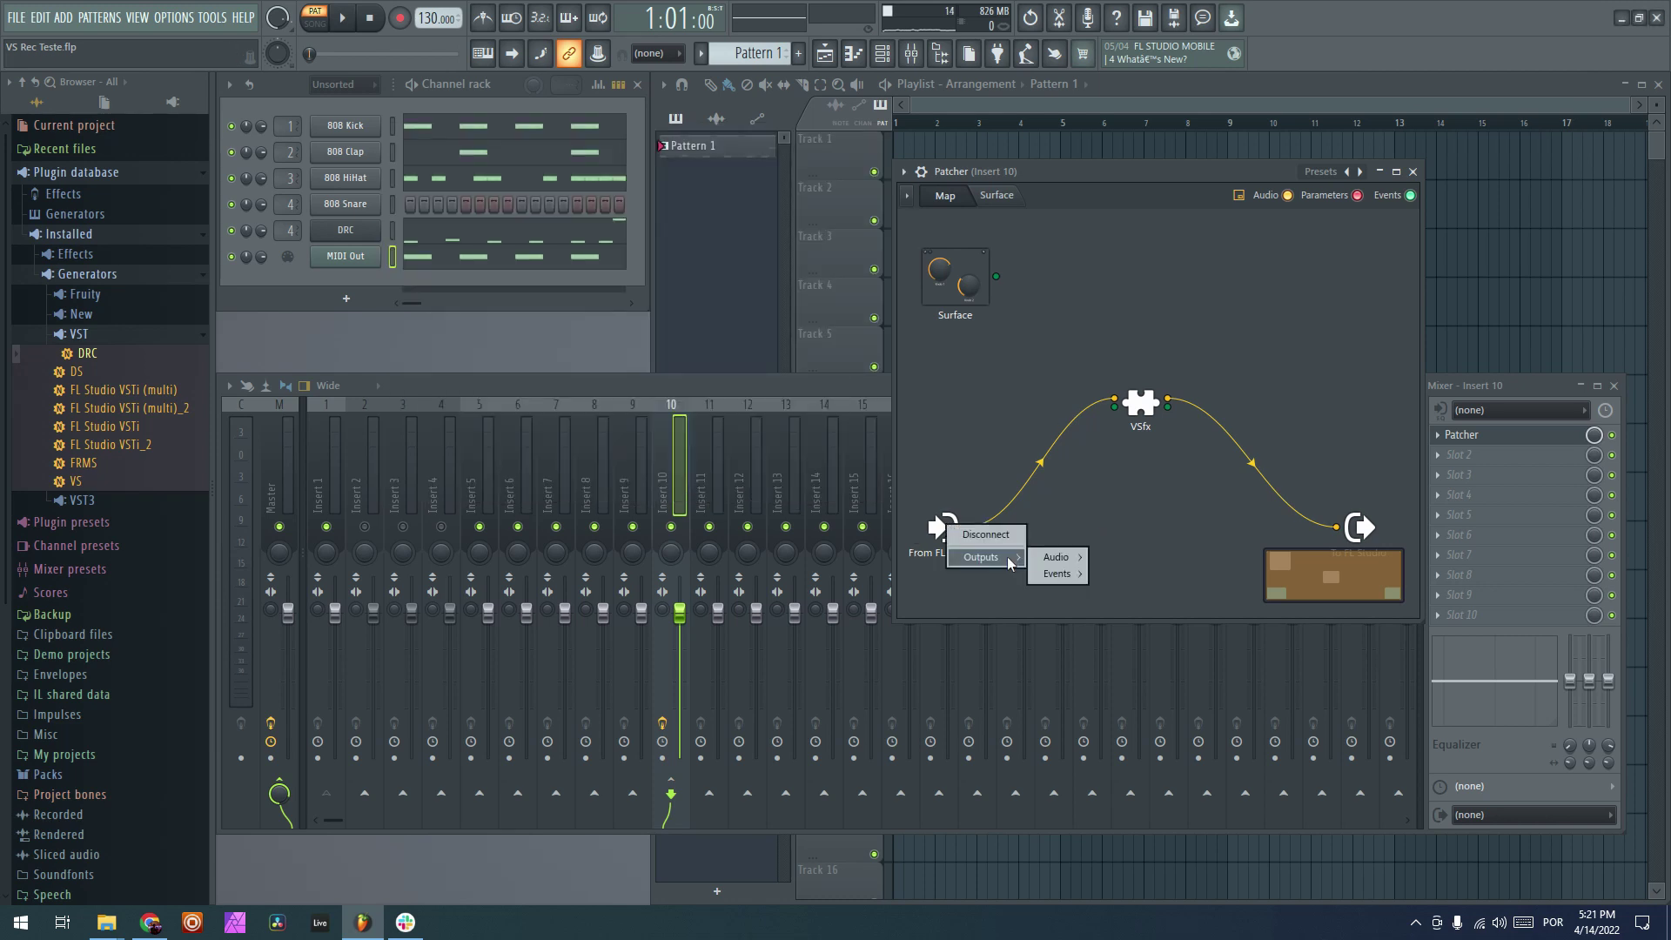
mouse_move(1056, 574)
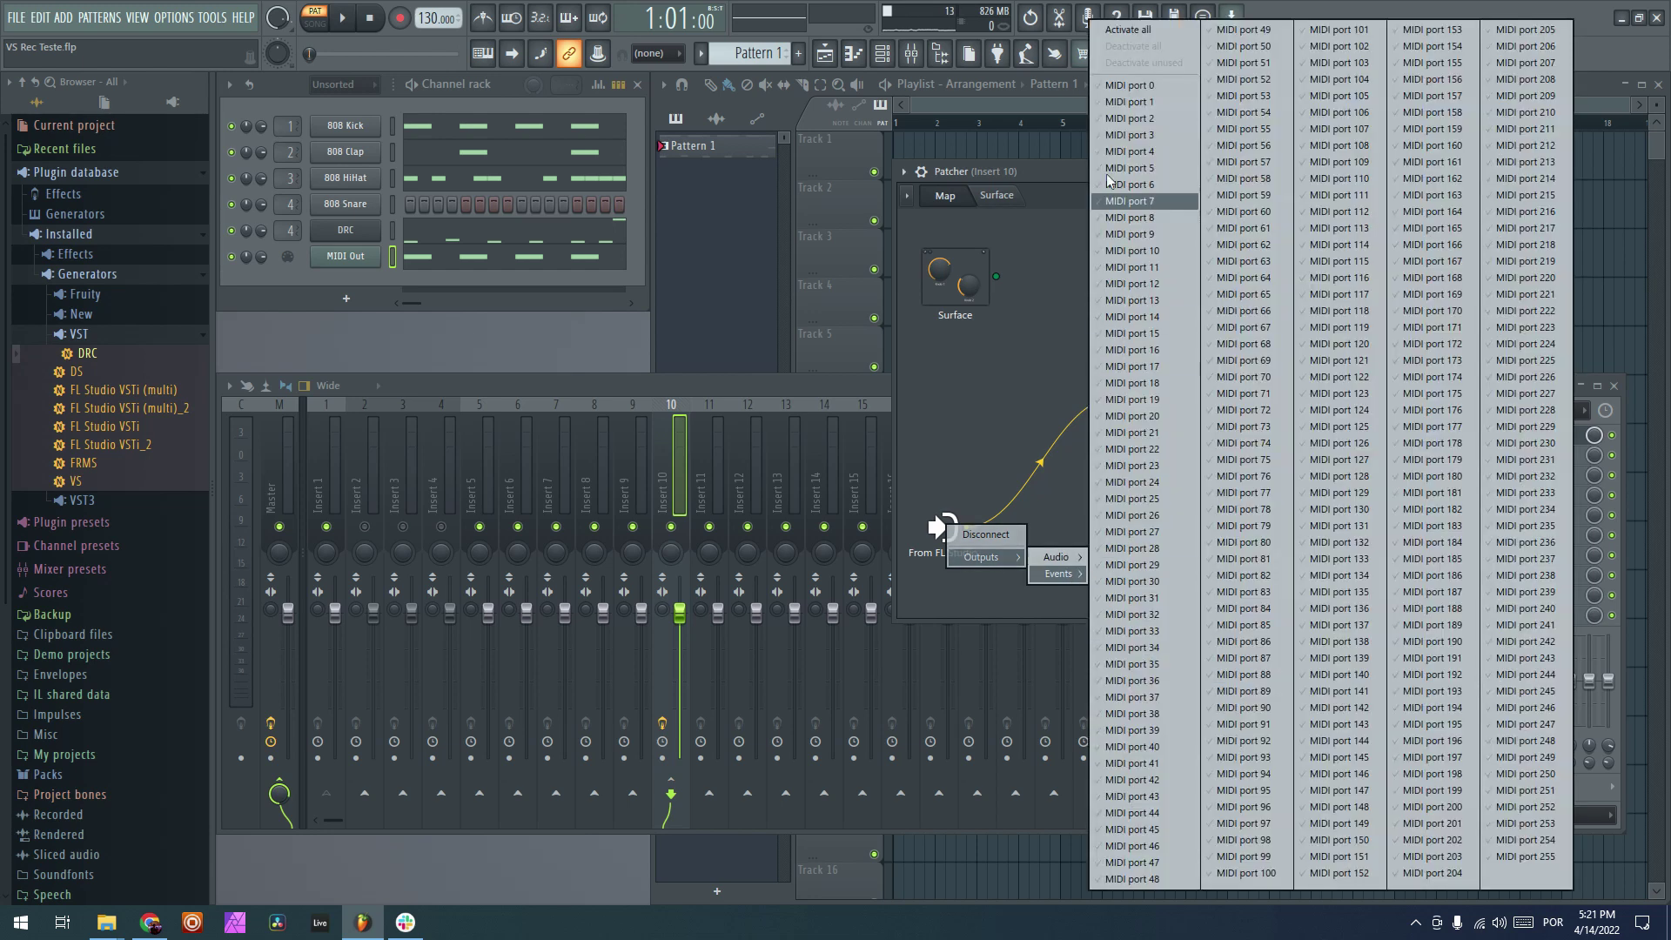
left_click(1125, 87)
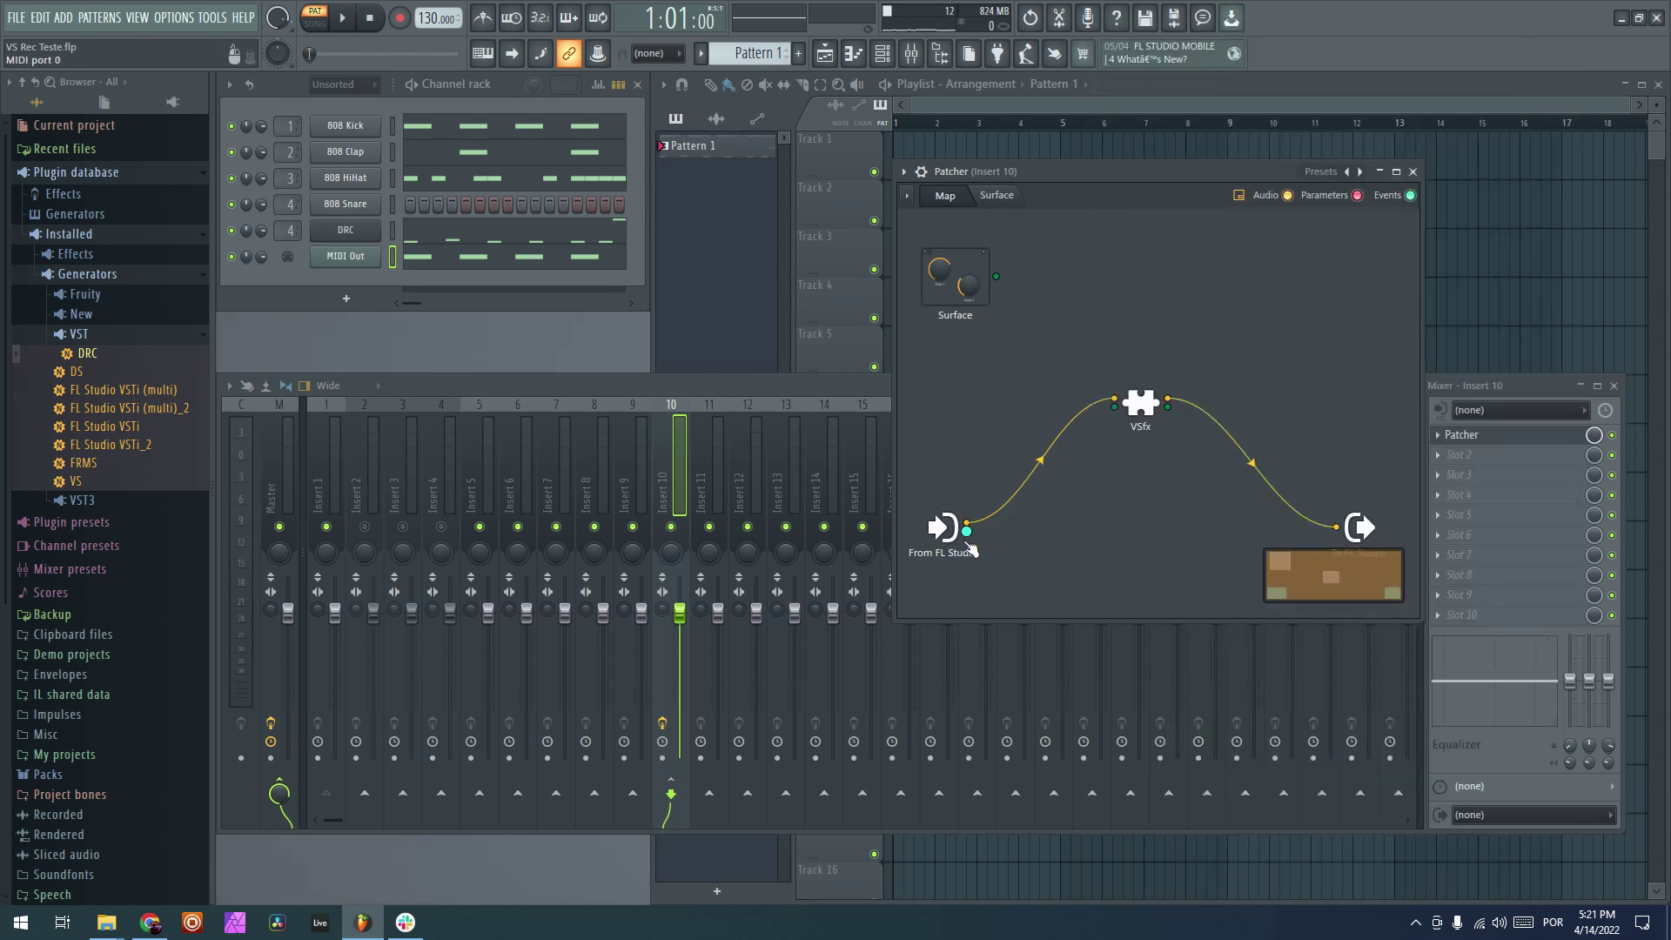
mouse_move(970, 546)
left_mouse_down()
mouse_move(1114, 405)
mouse_move(1167, 415)
left_mouse_up()
- With the pattern playing, set VSfx layer 1 to trigger from MIDI at lower brightness
double_click(1140, 404)
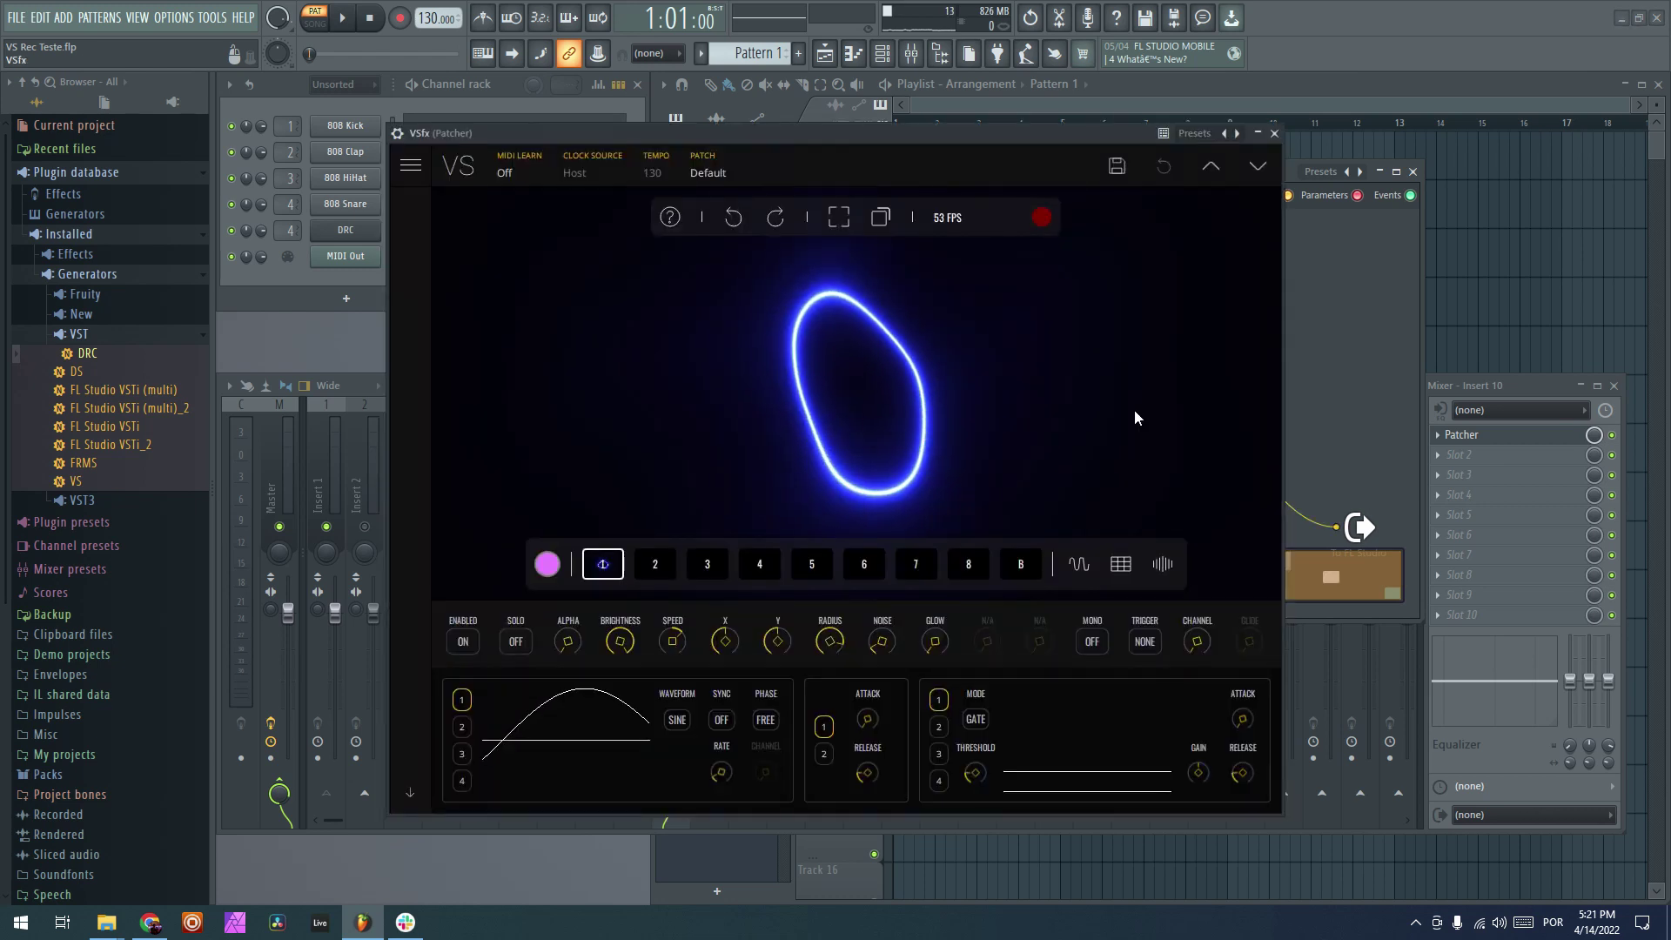
key("space")
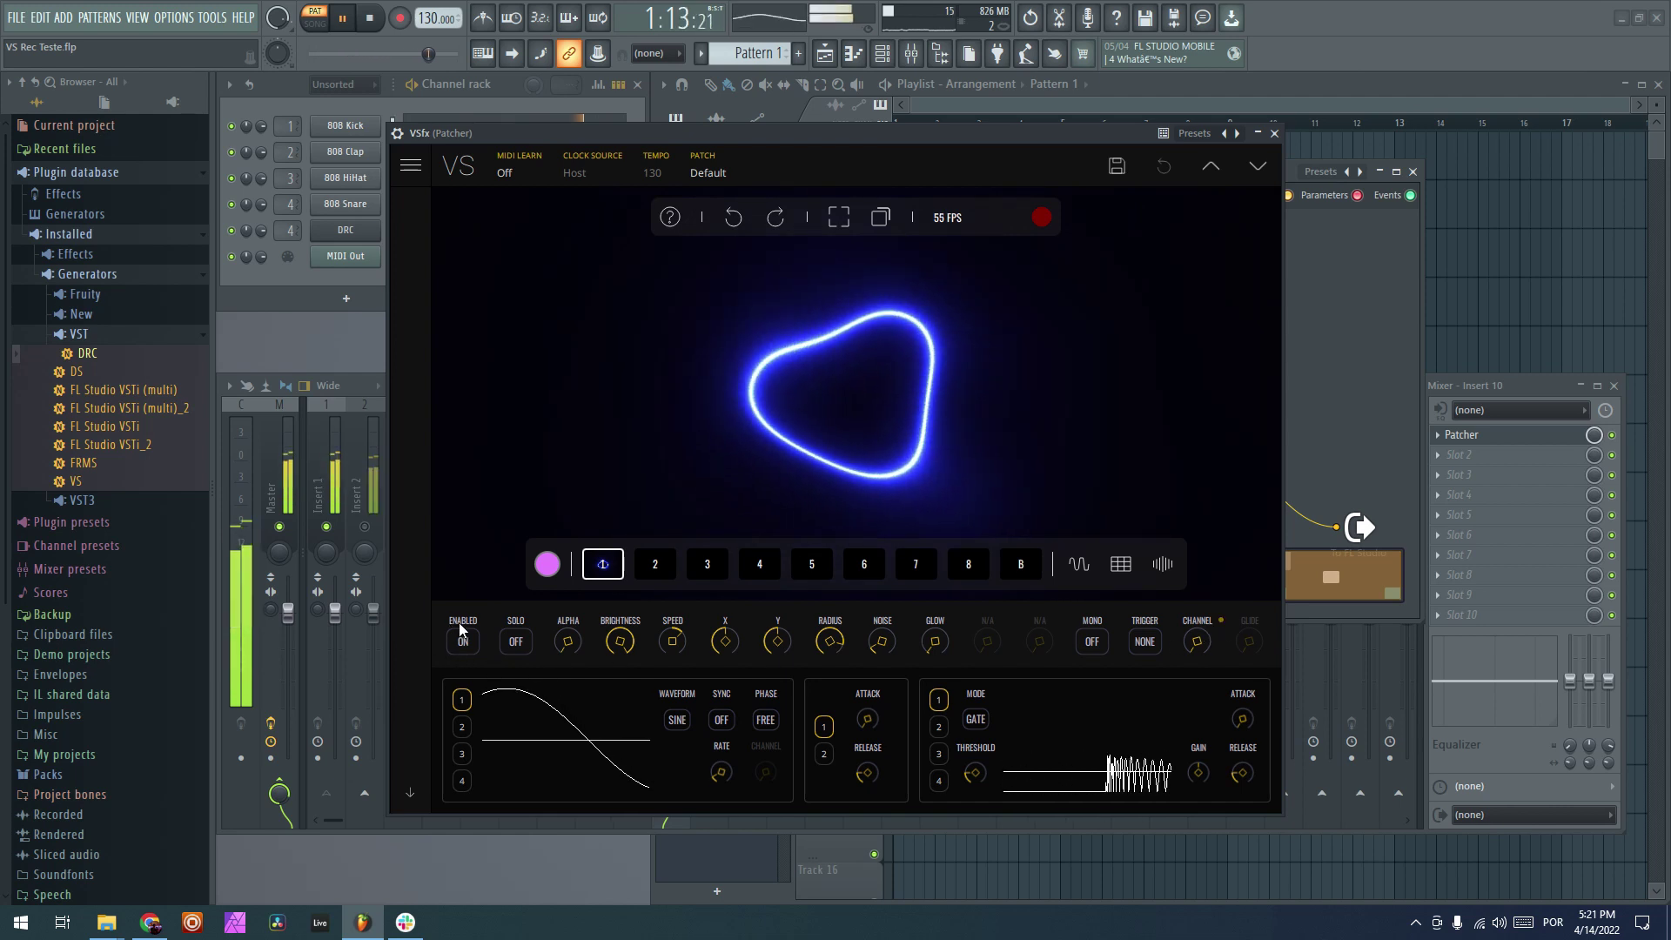
left_click(1140, 643)
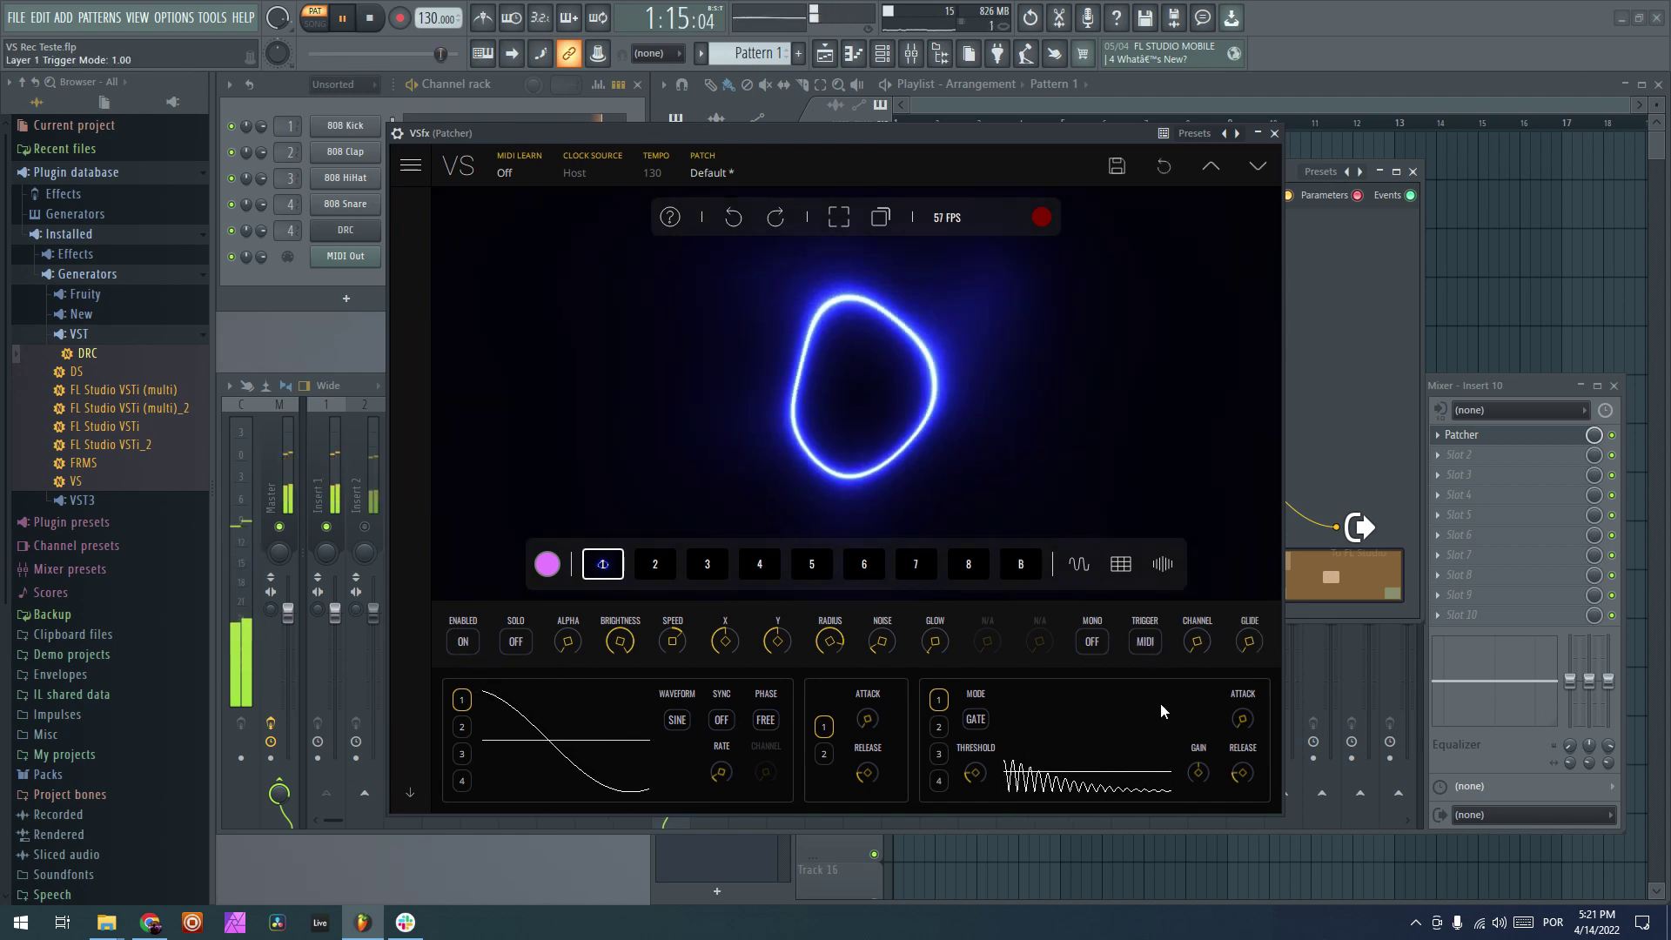
left_click_drag(616, 642, 649, 785)
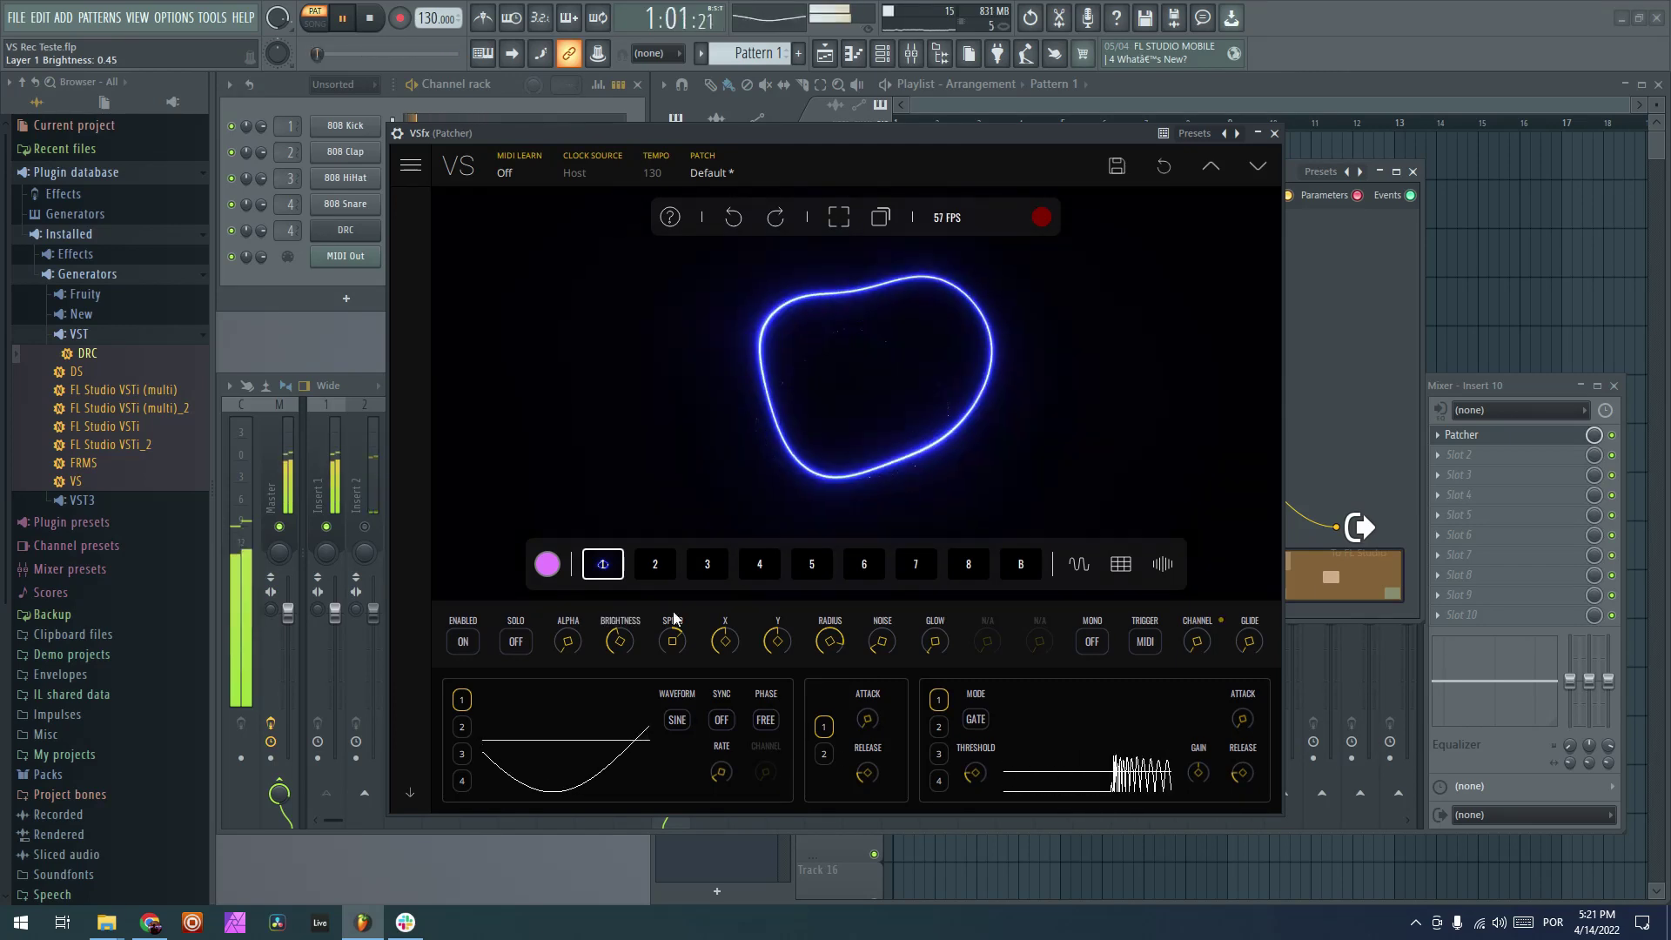
left_click(1273, 135)
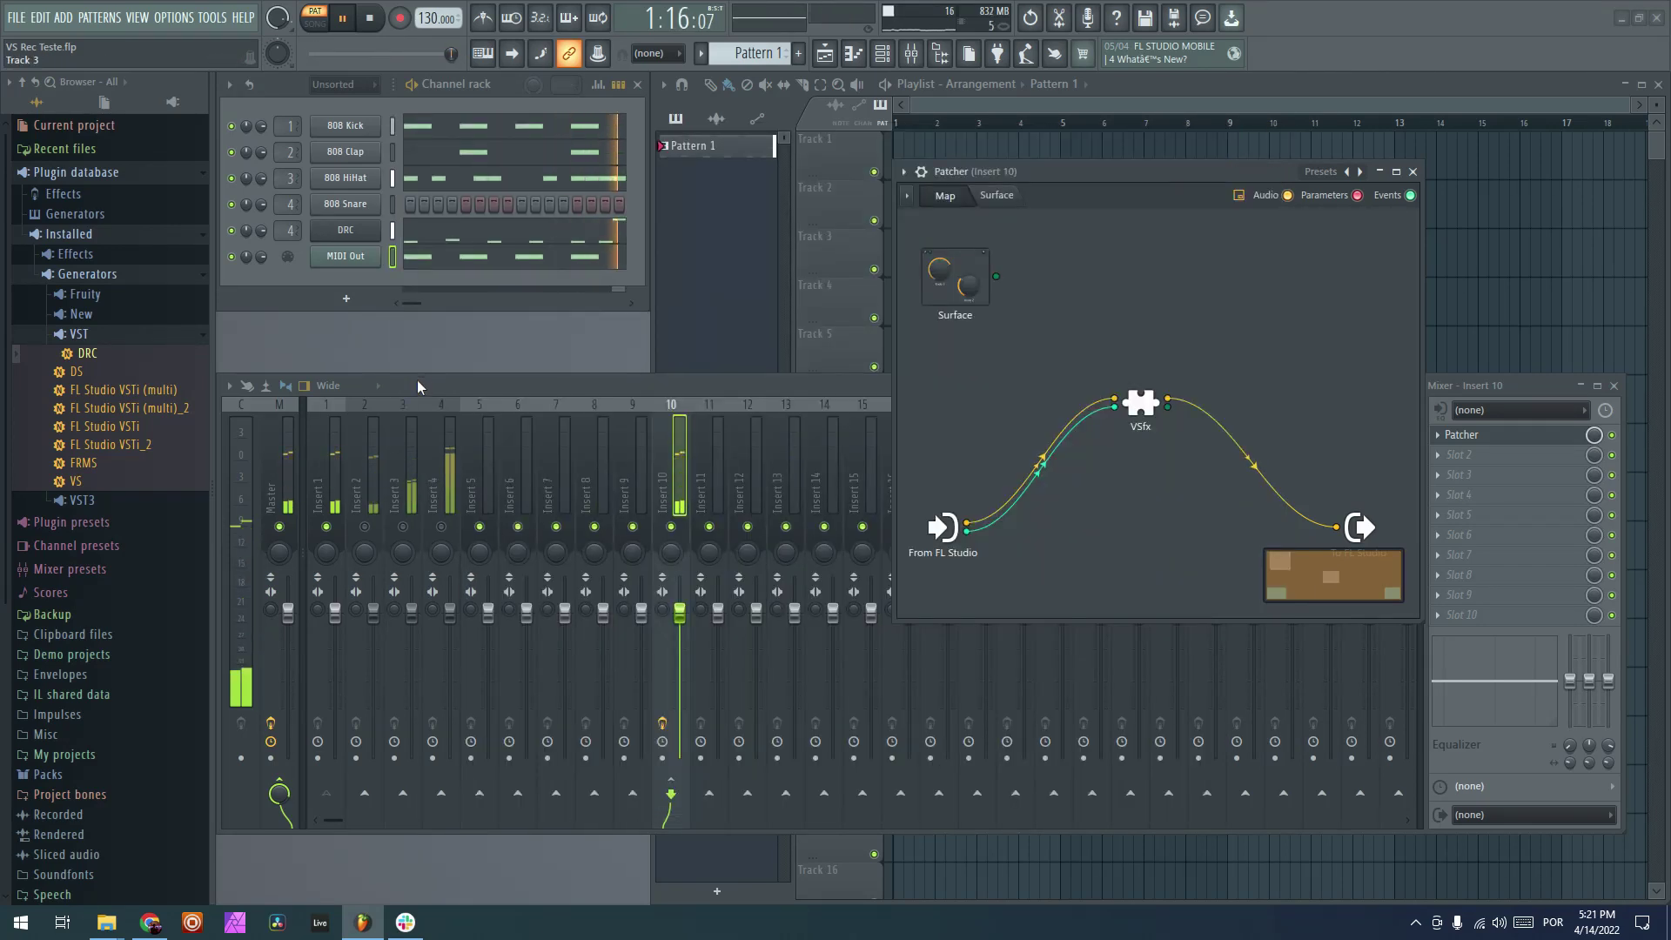
- Route the 808 Clap's Insert 2 into Insert 10, then reopen VSfx from the Patcher
left_click(345, 153)
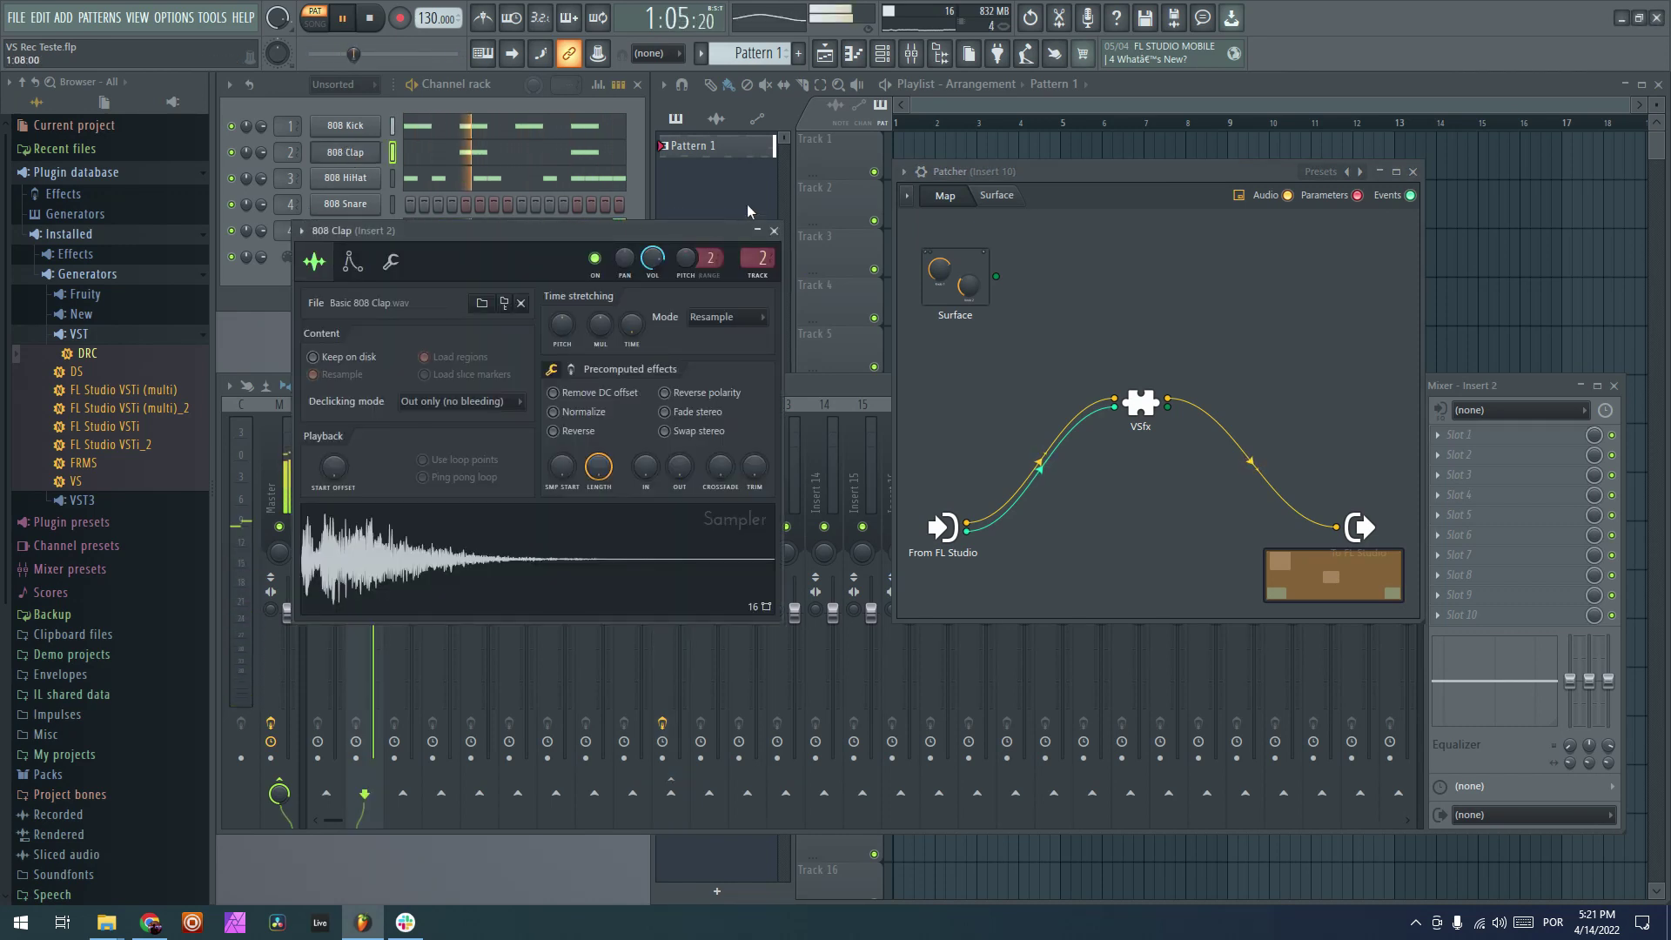
left_click(773, 230)
left_click(363, 536)
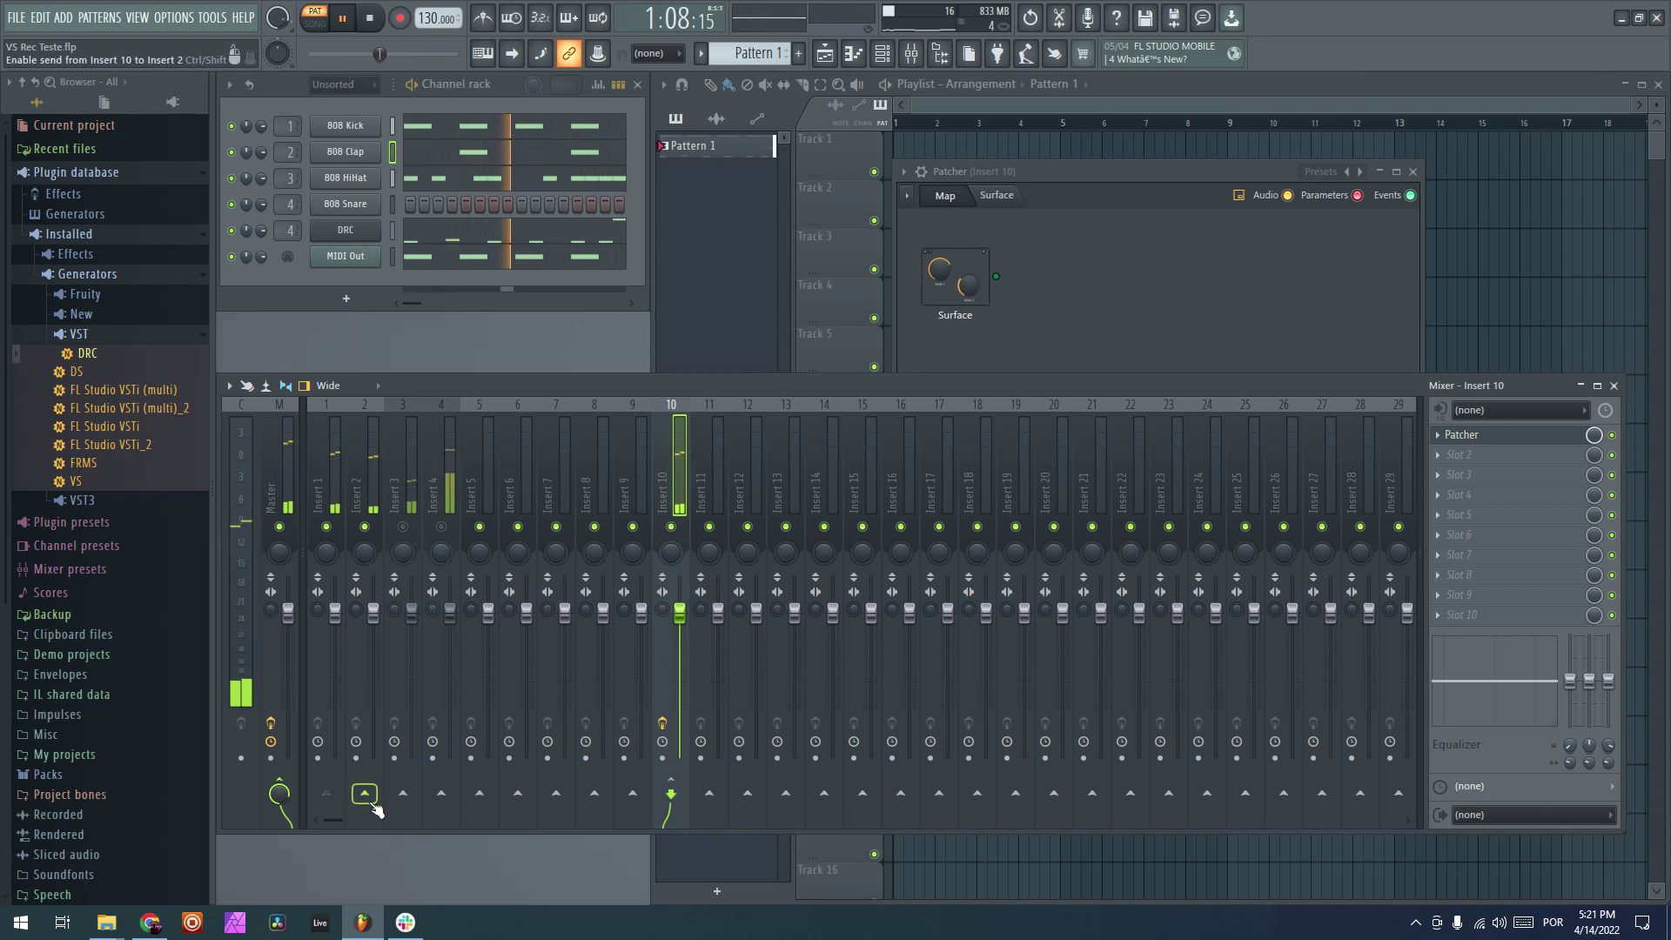
left_click(362, 705)
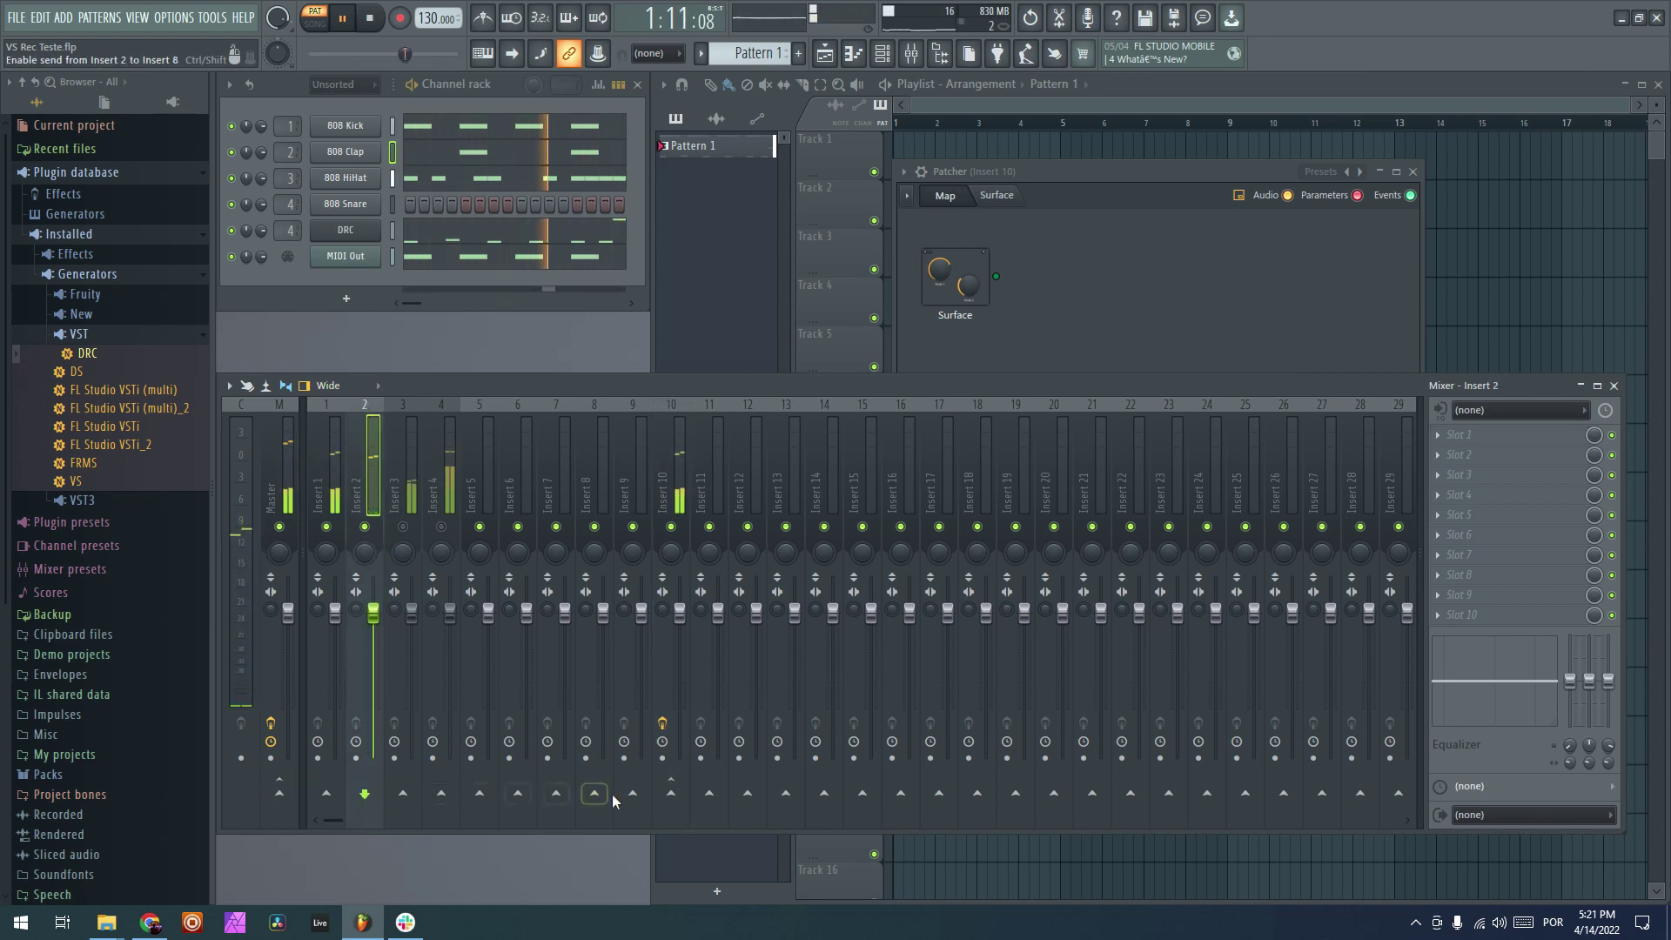
left_click(671, 783)
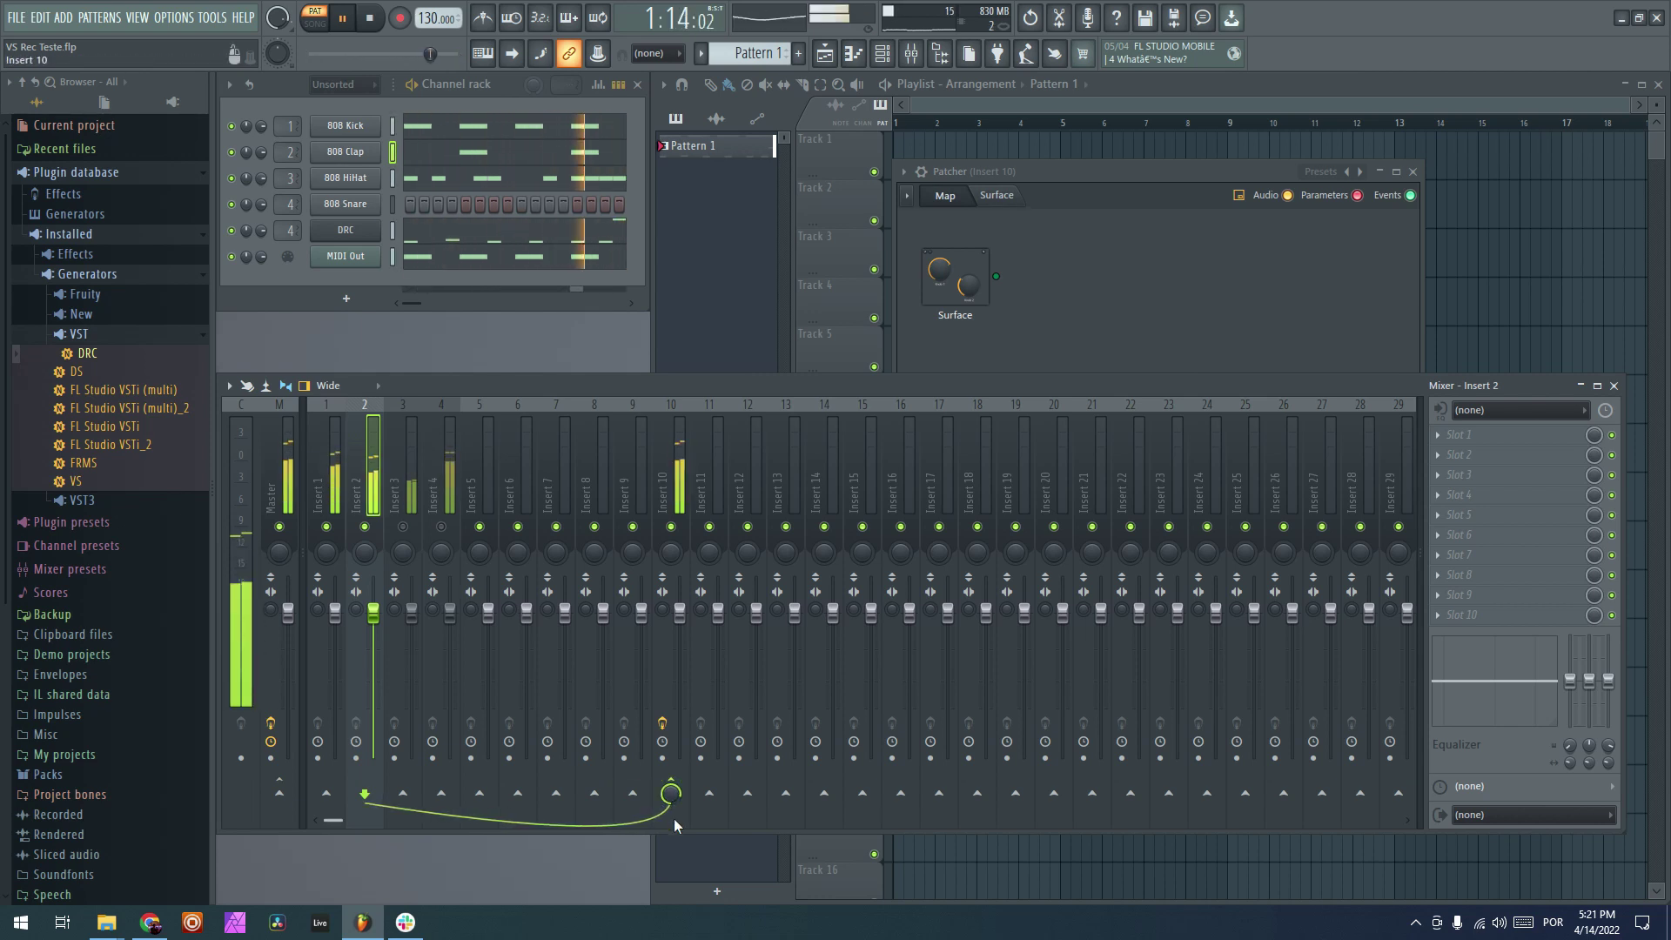
left_click(1069, 173)
left_click(1138, 410)
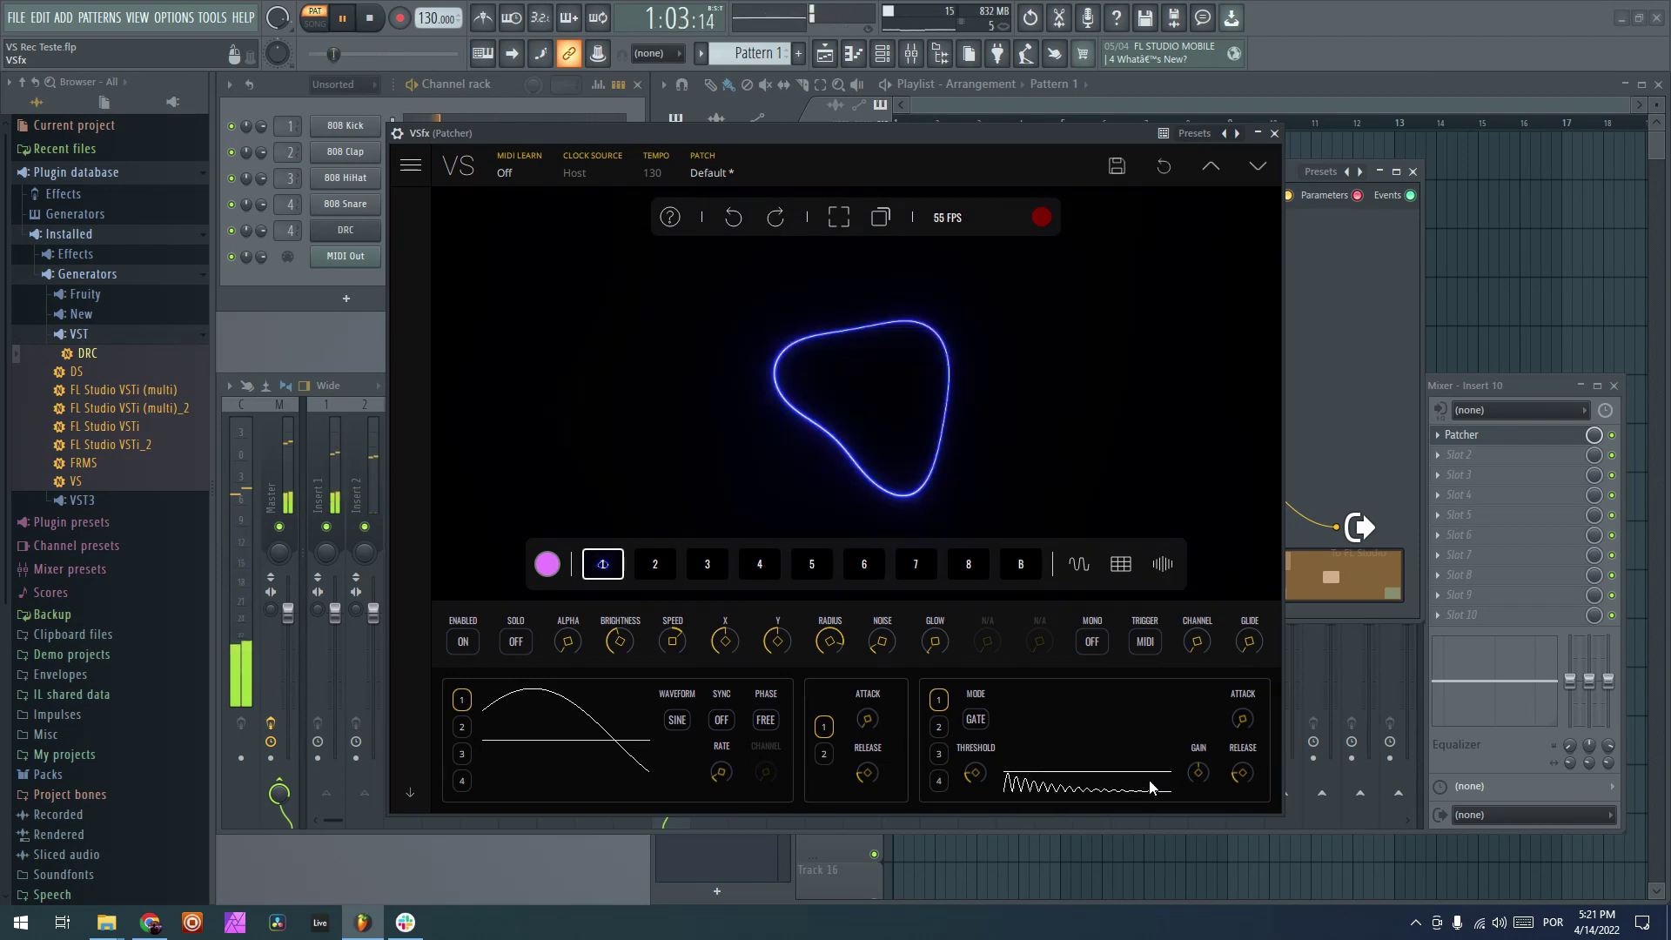
- Add MIDI Out #2 and paste the 808 Clap's step pattern into it
left_click(1275, 133)
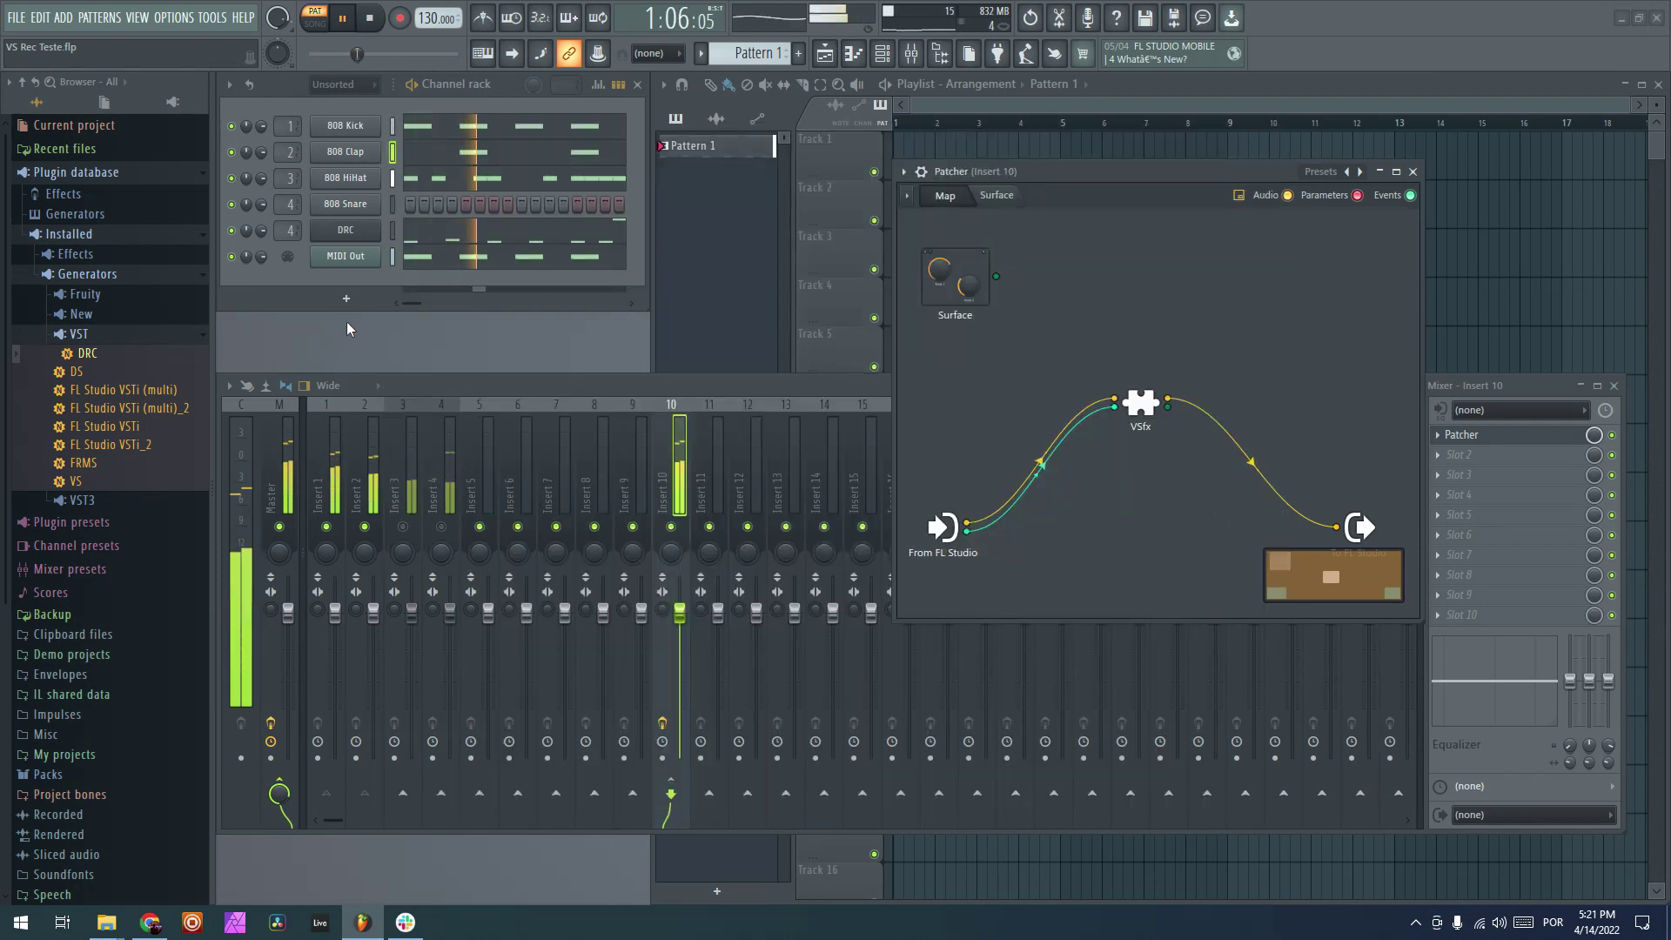
left_click(345, 304)
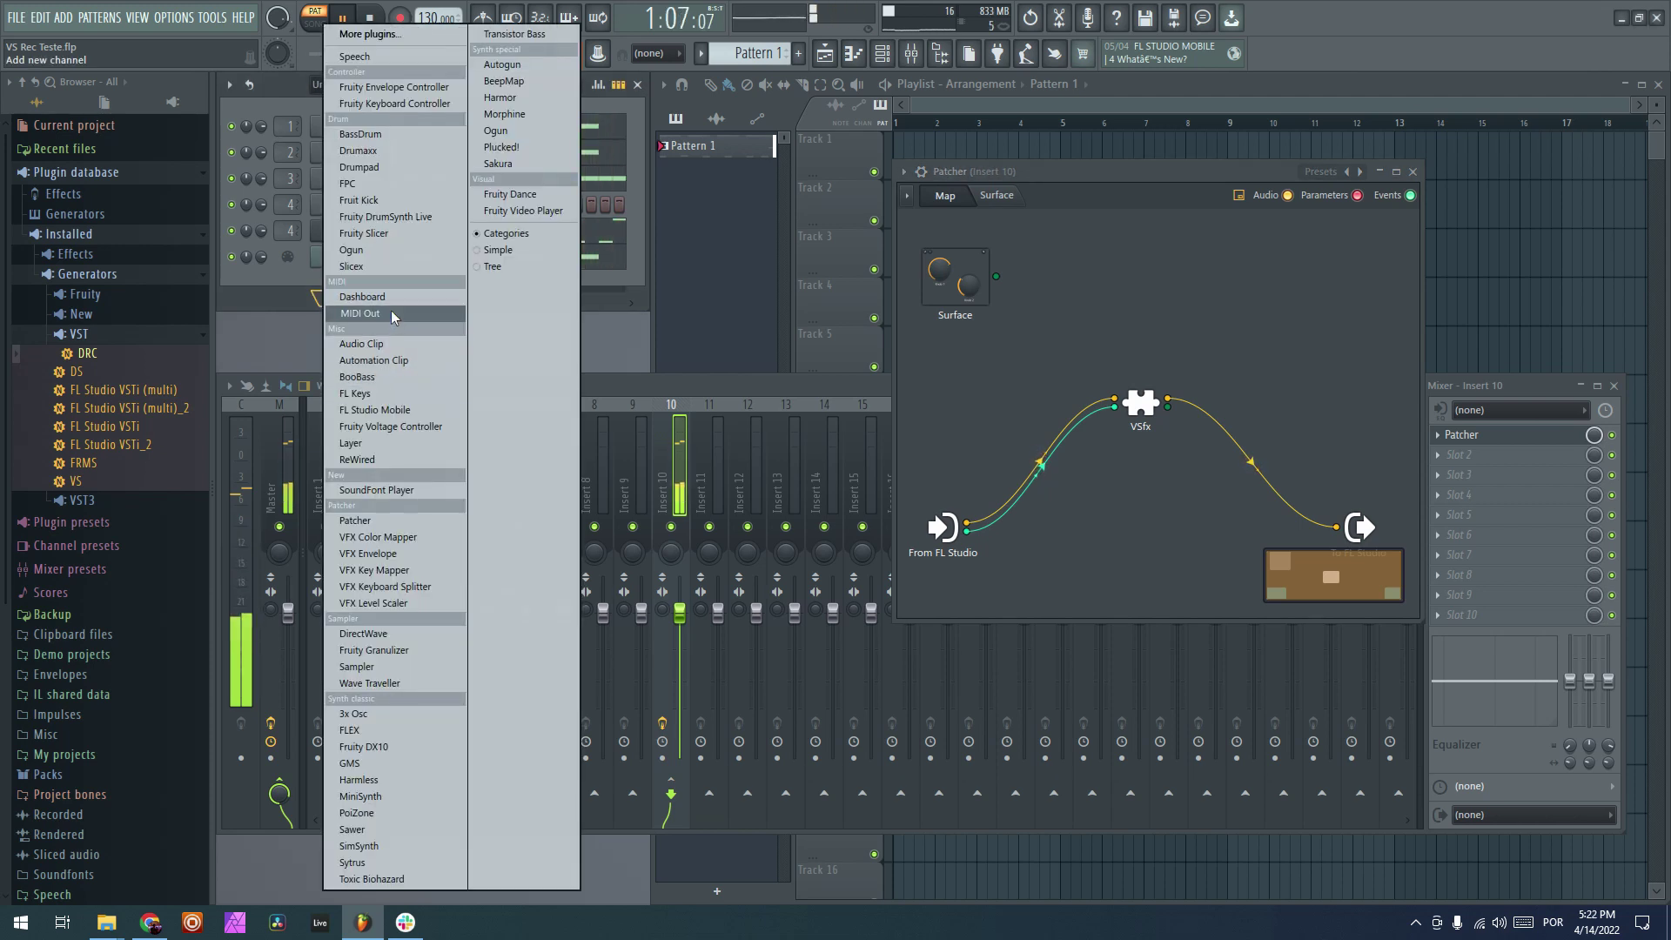
left_click(391, 313)
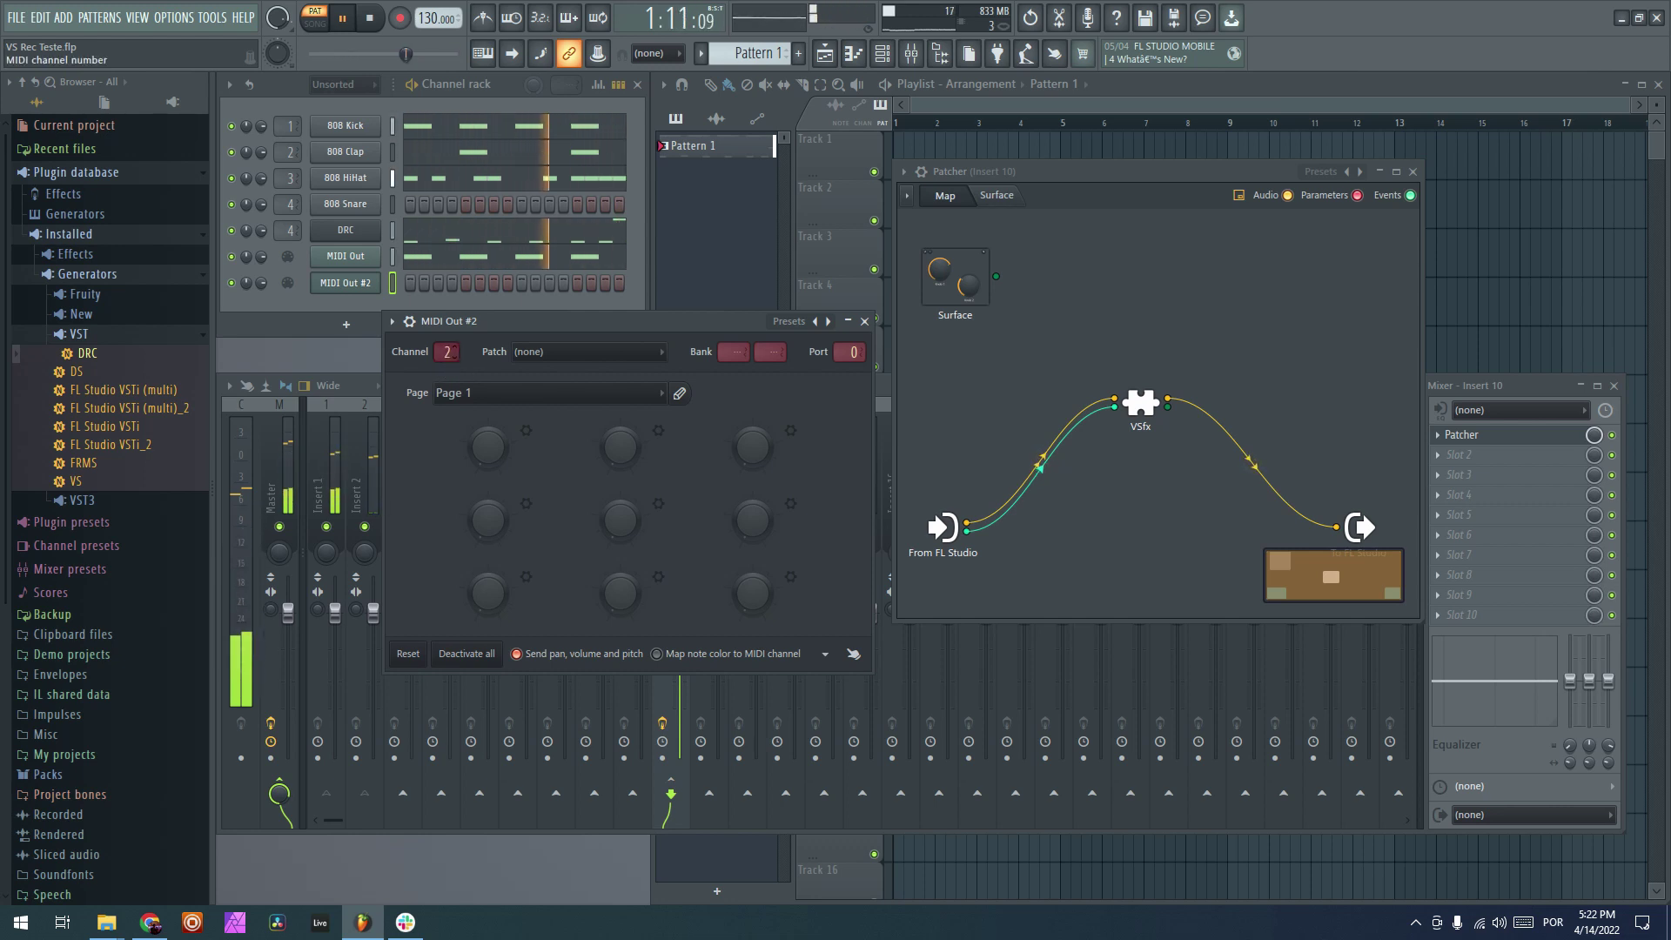
right_click(349, 151)
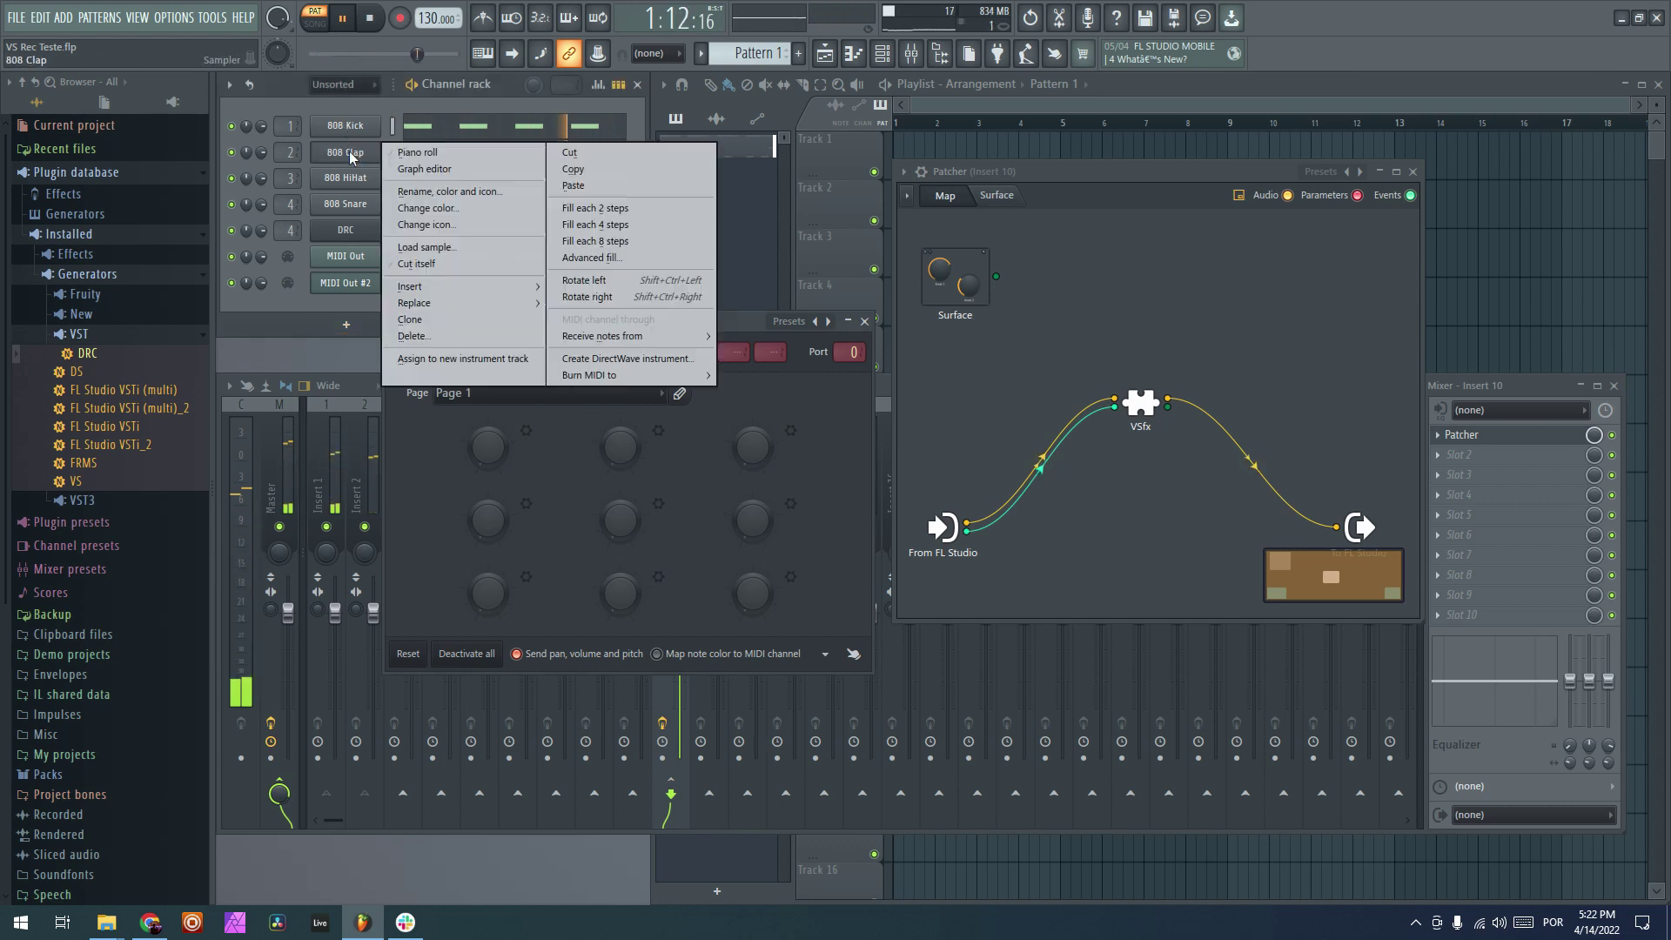
left_click(583, 161)
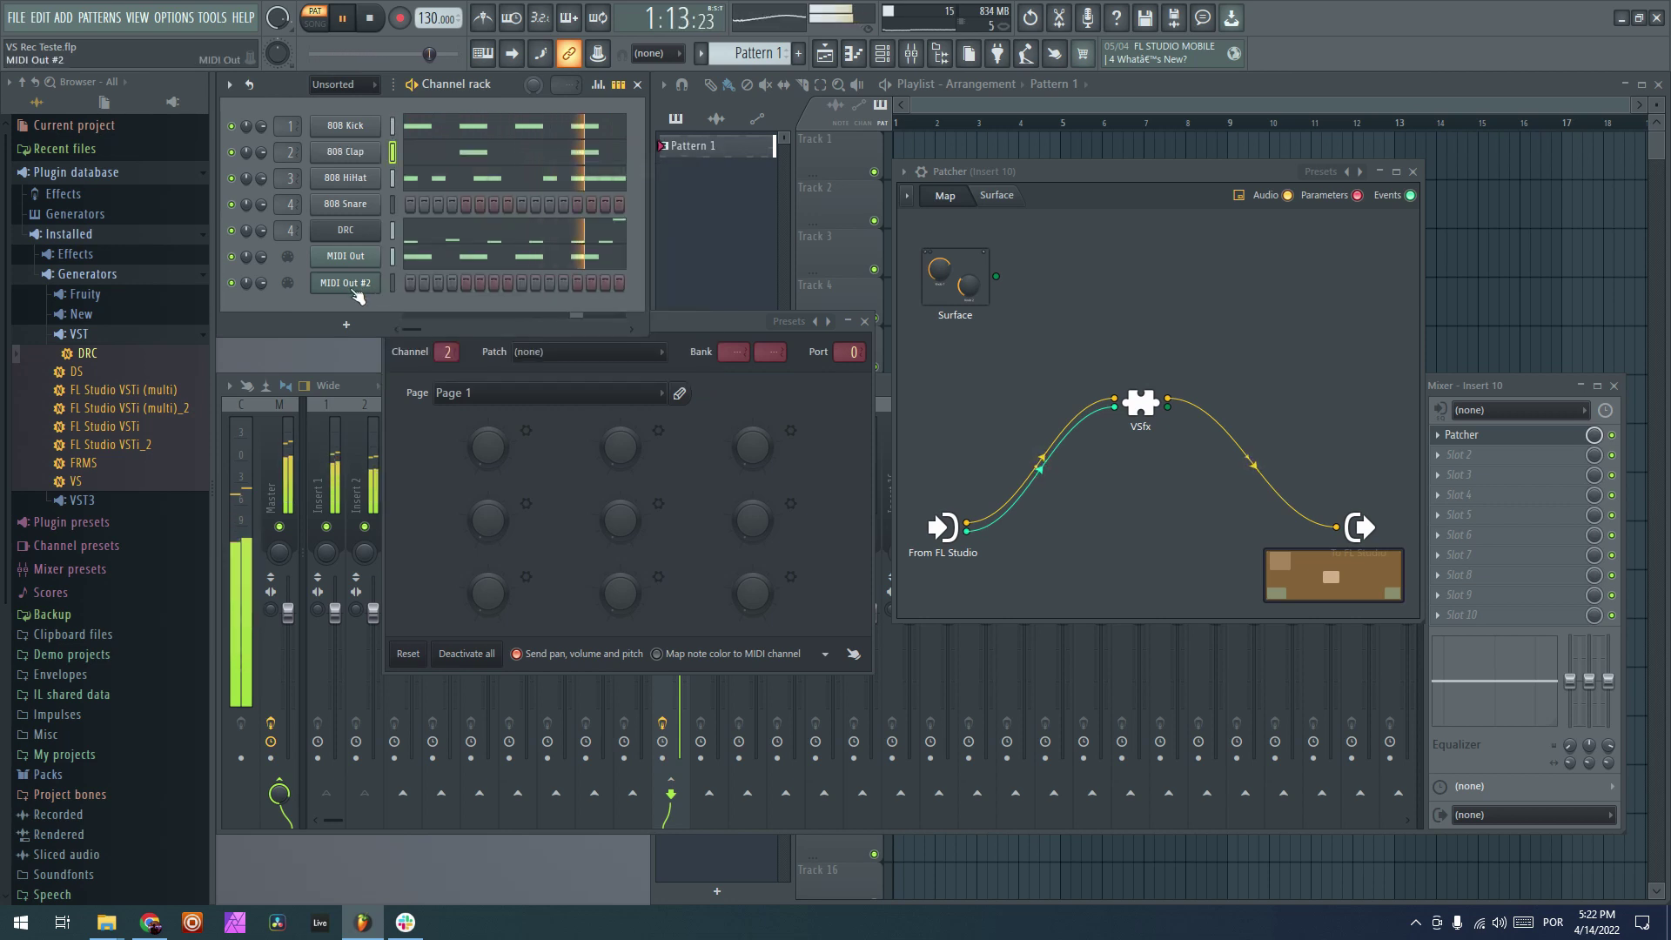
right_click(350, 282)
left_click(577, 317)
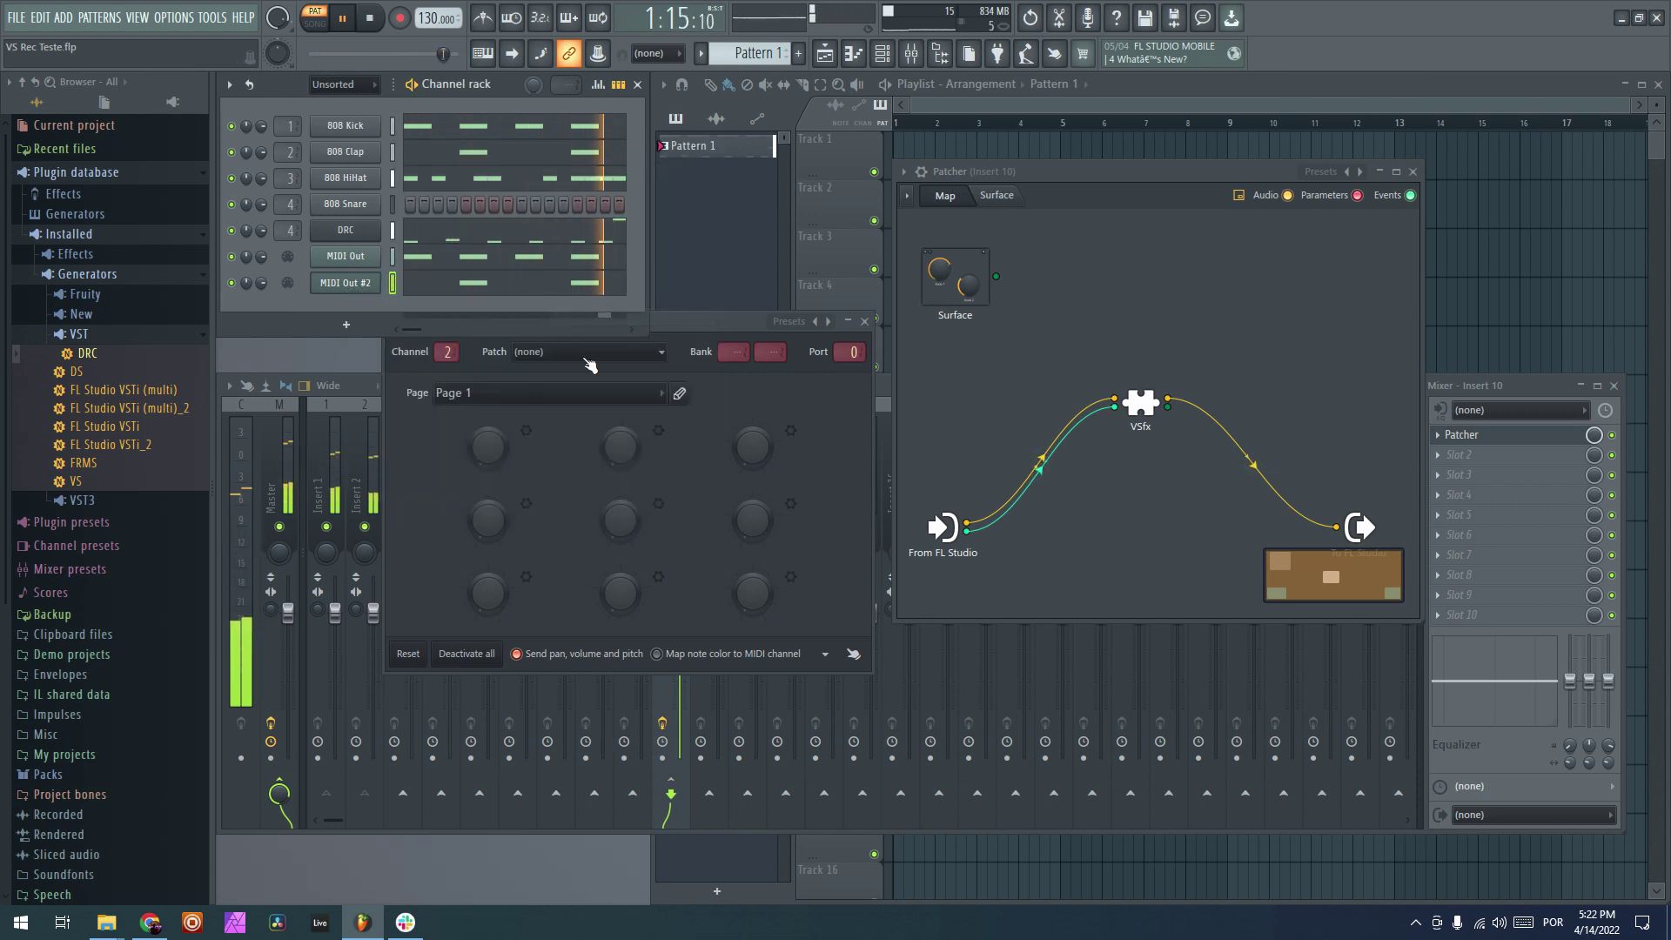
left_click(863, 322)
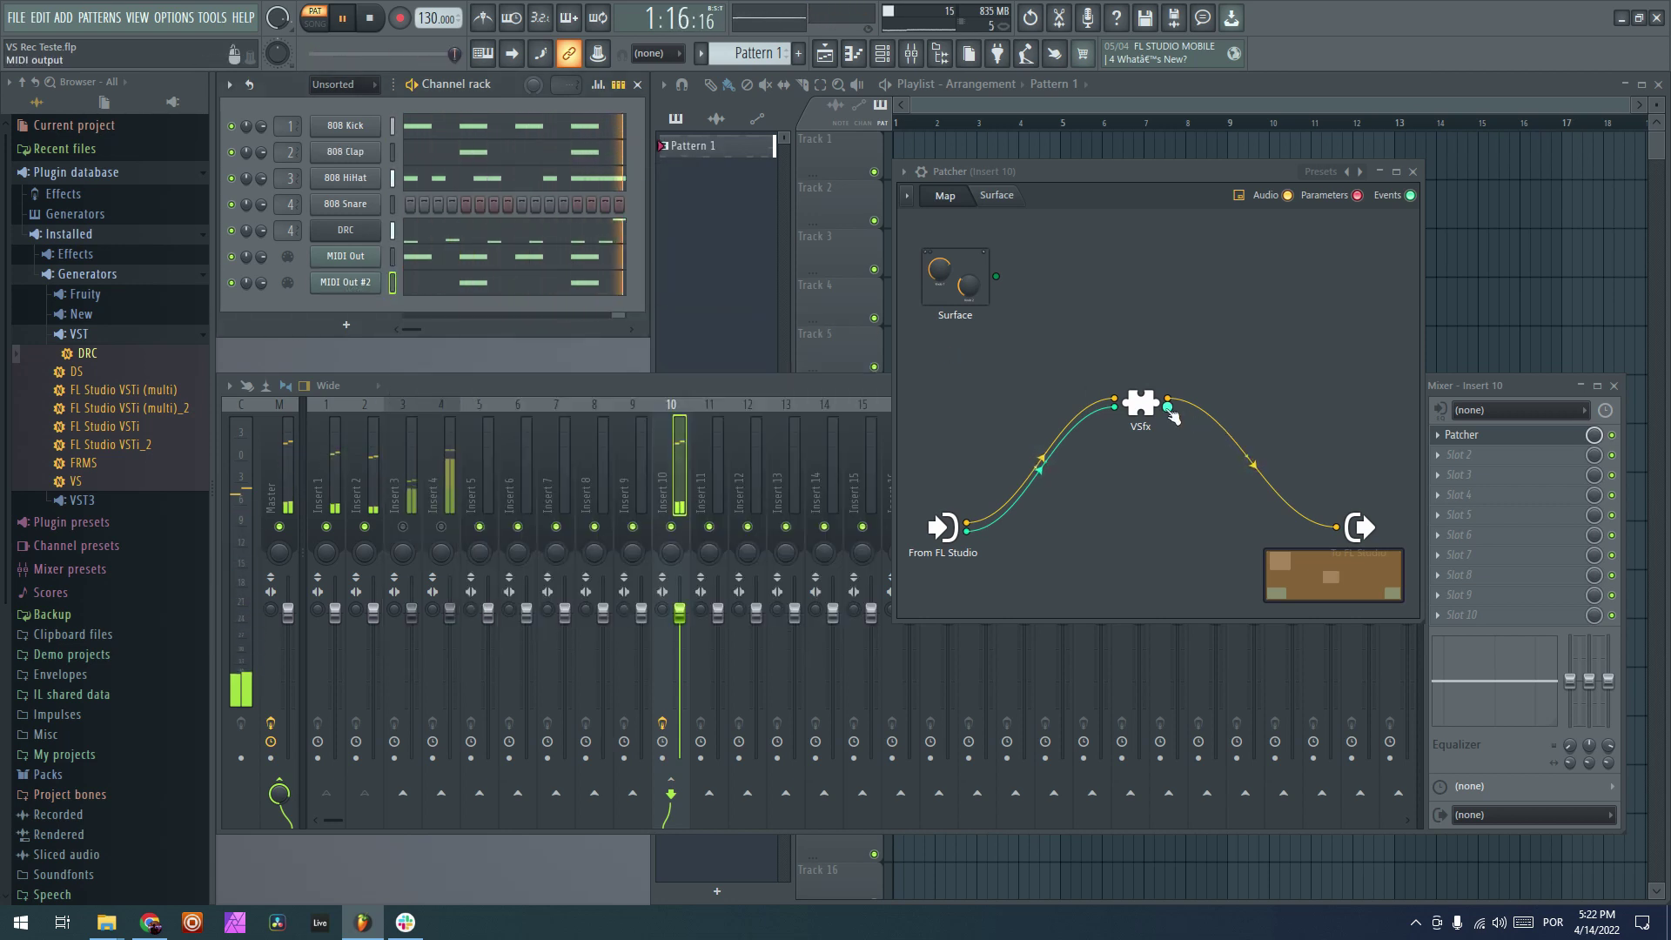
- Apply a material to VSfx layer 2 and enable it to show the purple spiral
double_click(1140, 407)
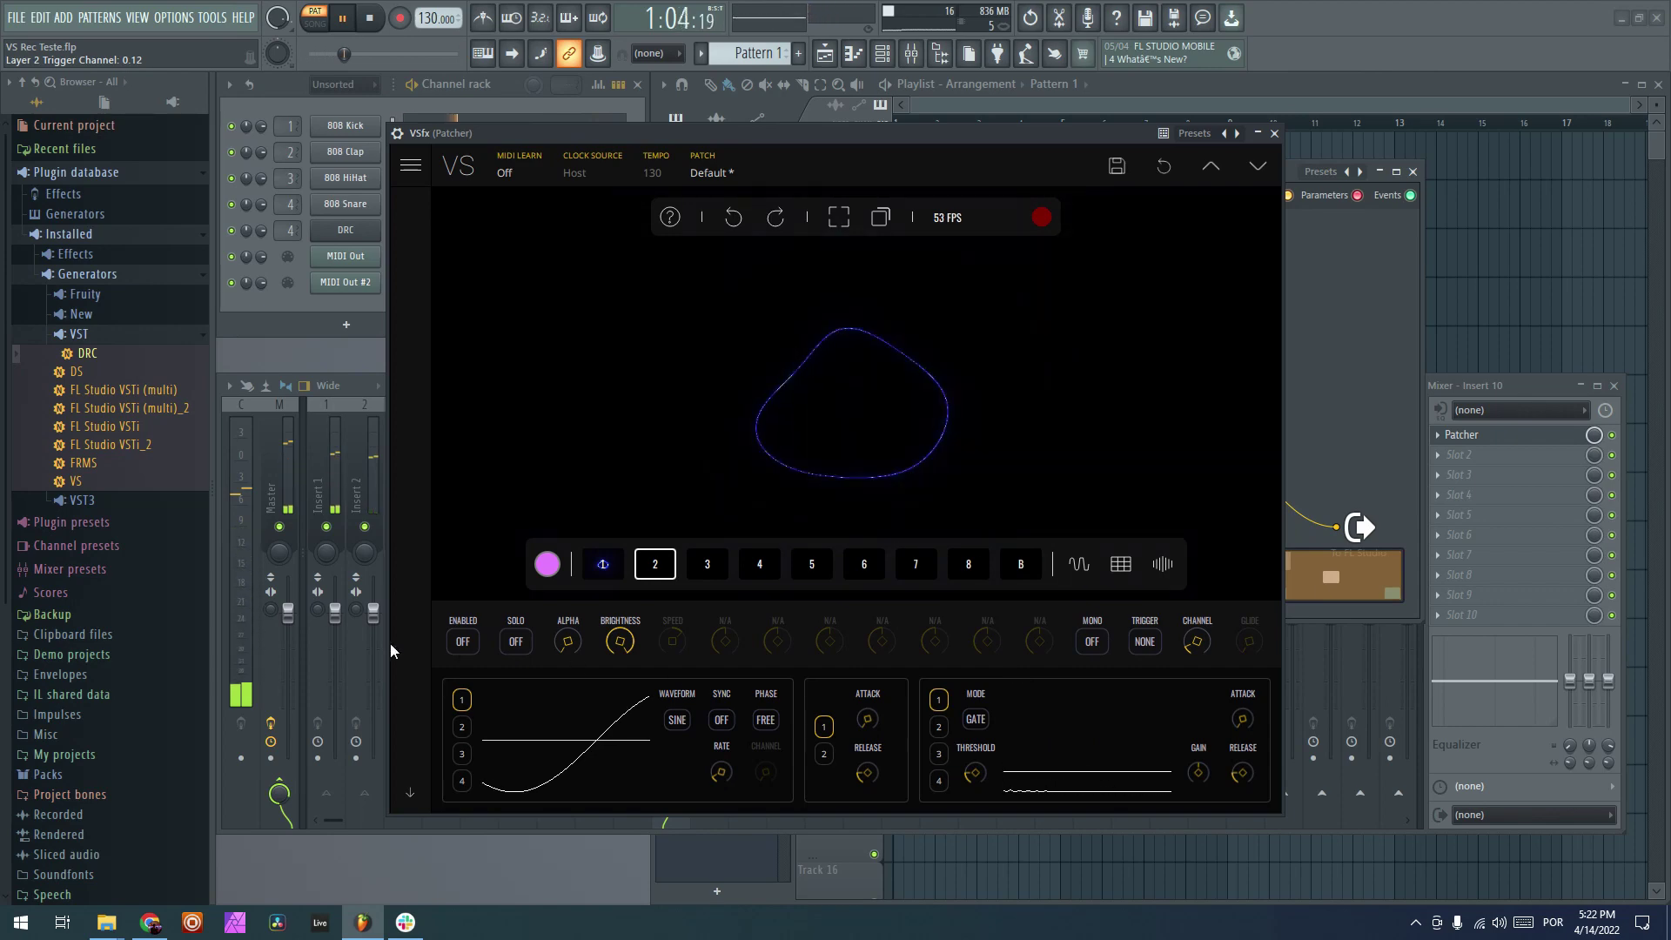
left_click(655, 569)
scroll(1099, 564, "down", 3)
scroll(990, 475, "down", 3)
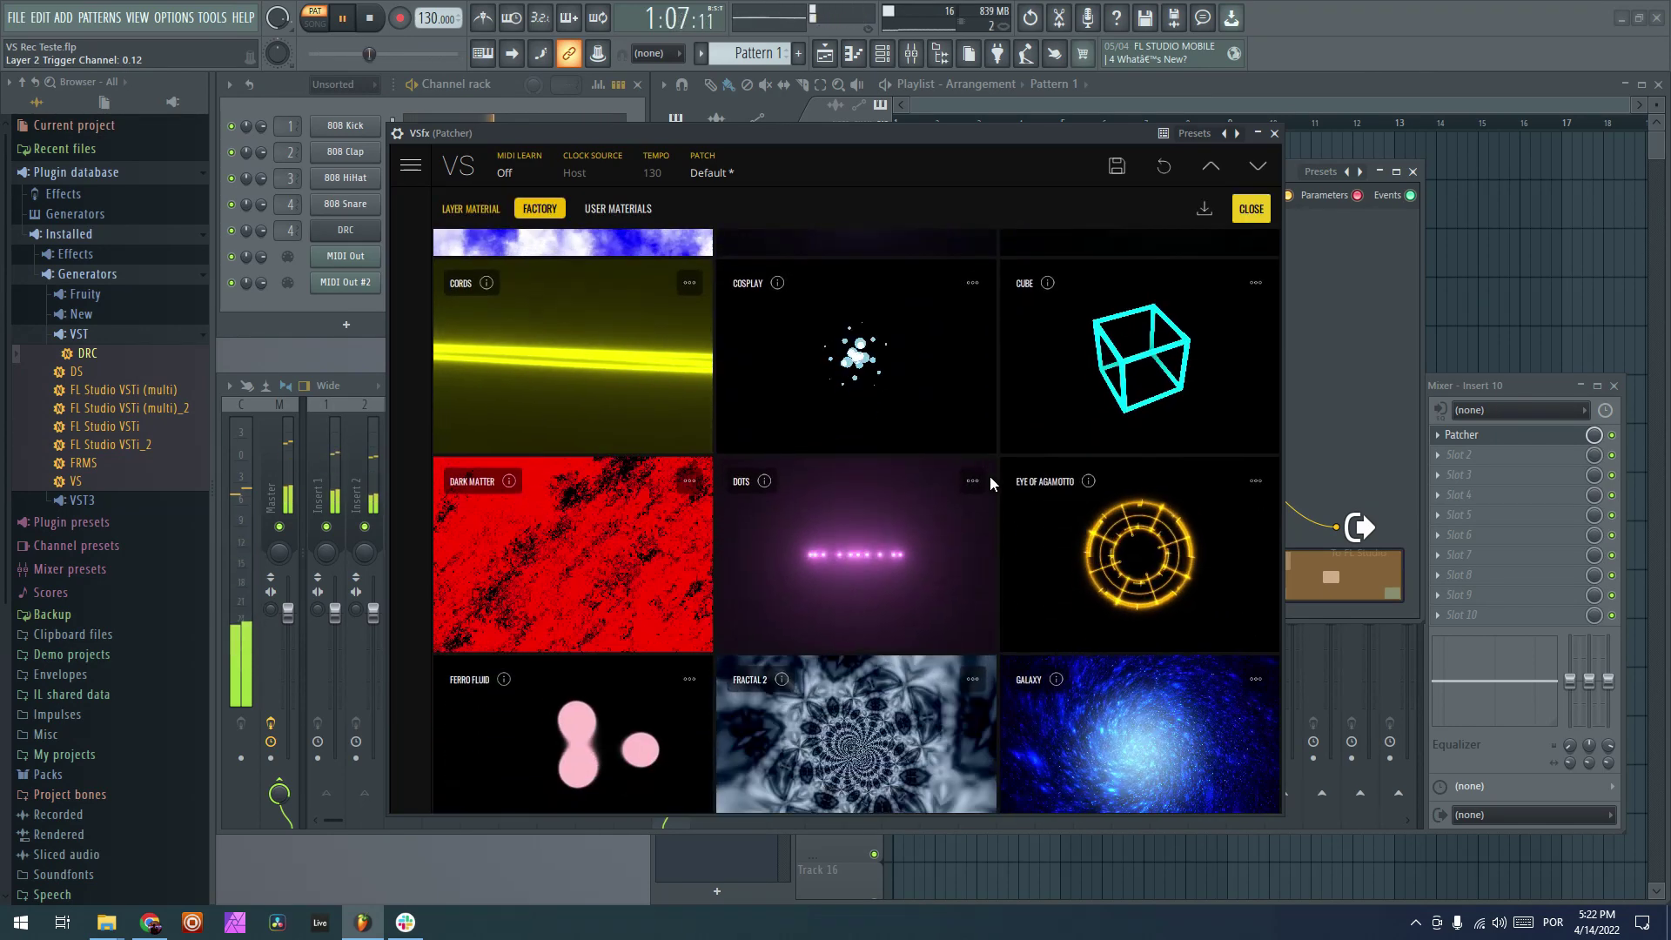
scroll(972, 476, "up", 3)
scroll(914, 431, "up", 1)
left_click(856, 385)
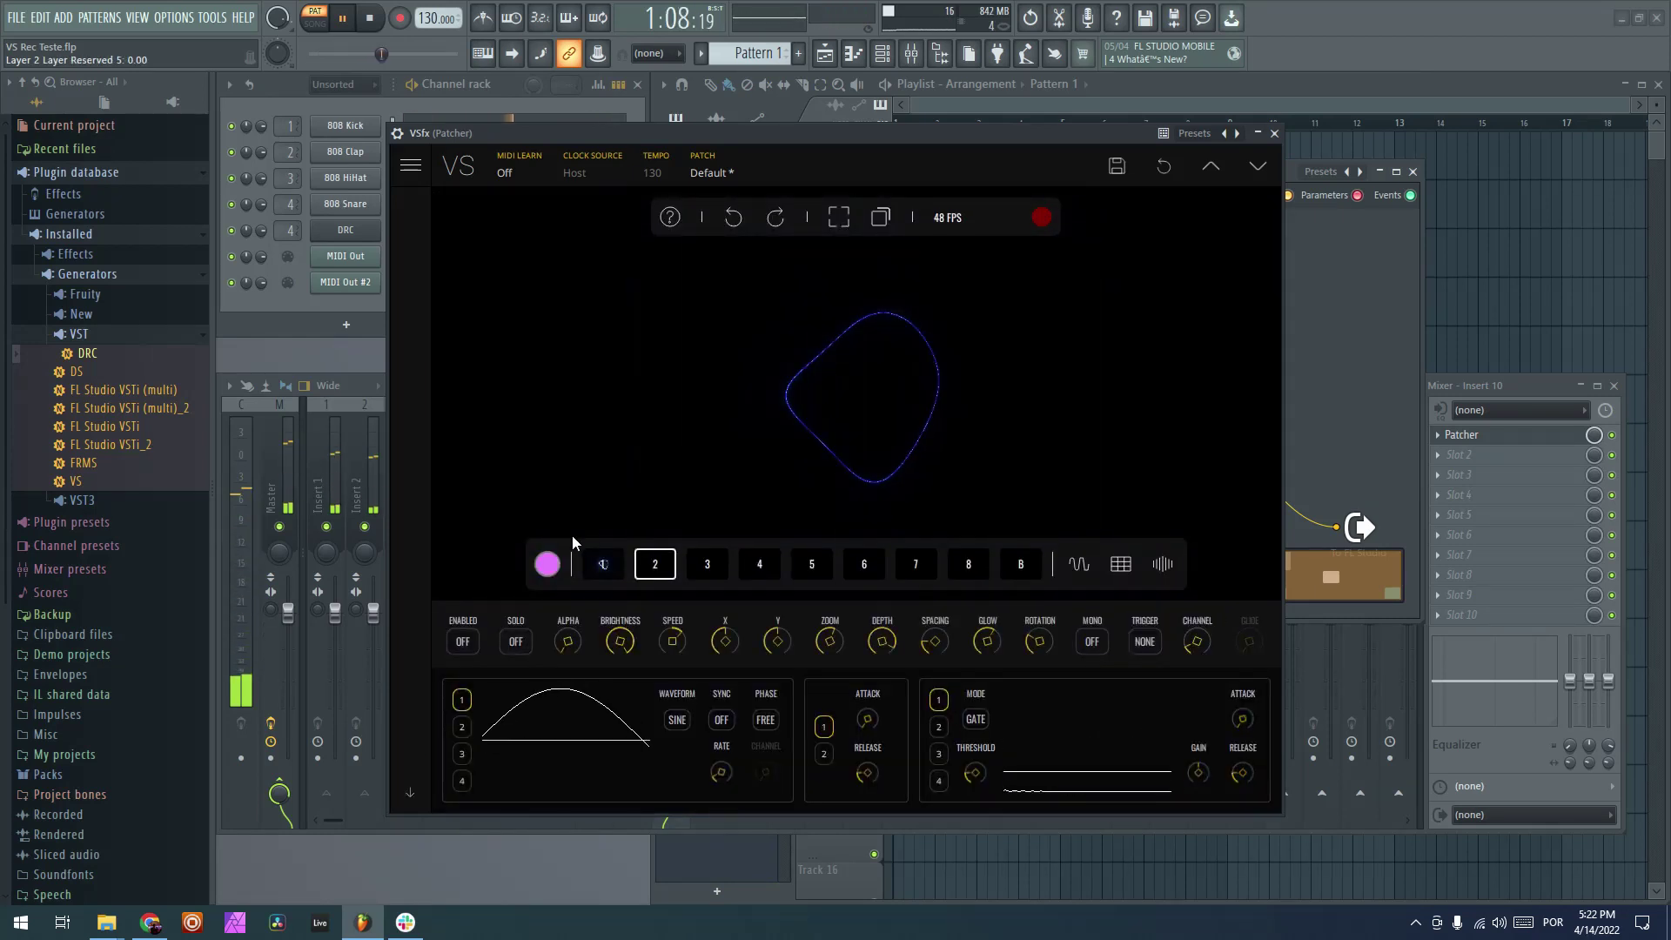
left_click(462, 641)
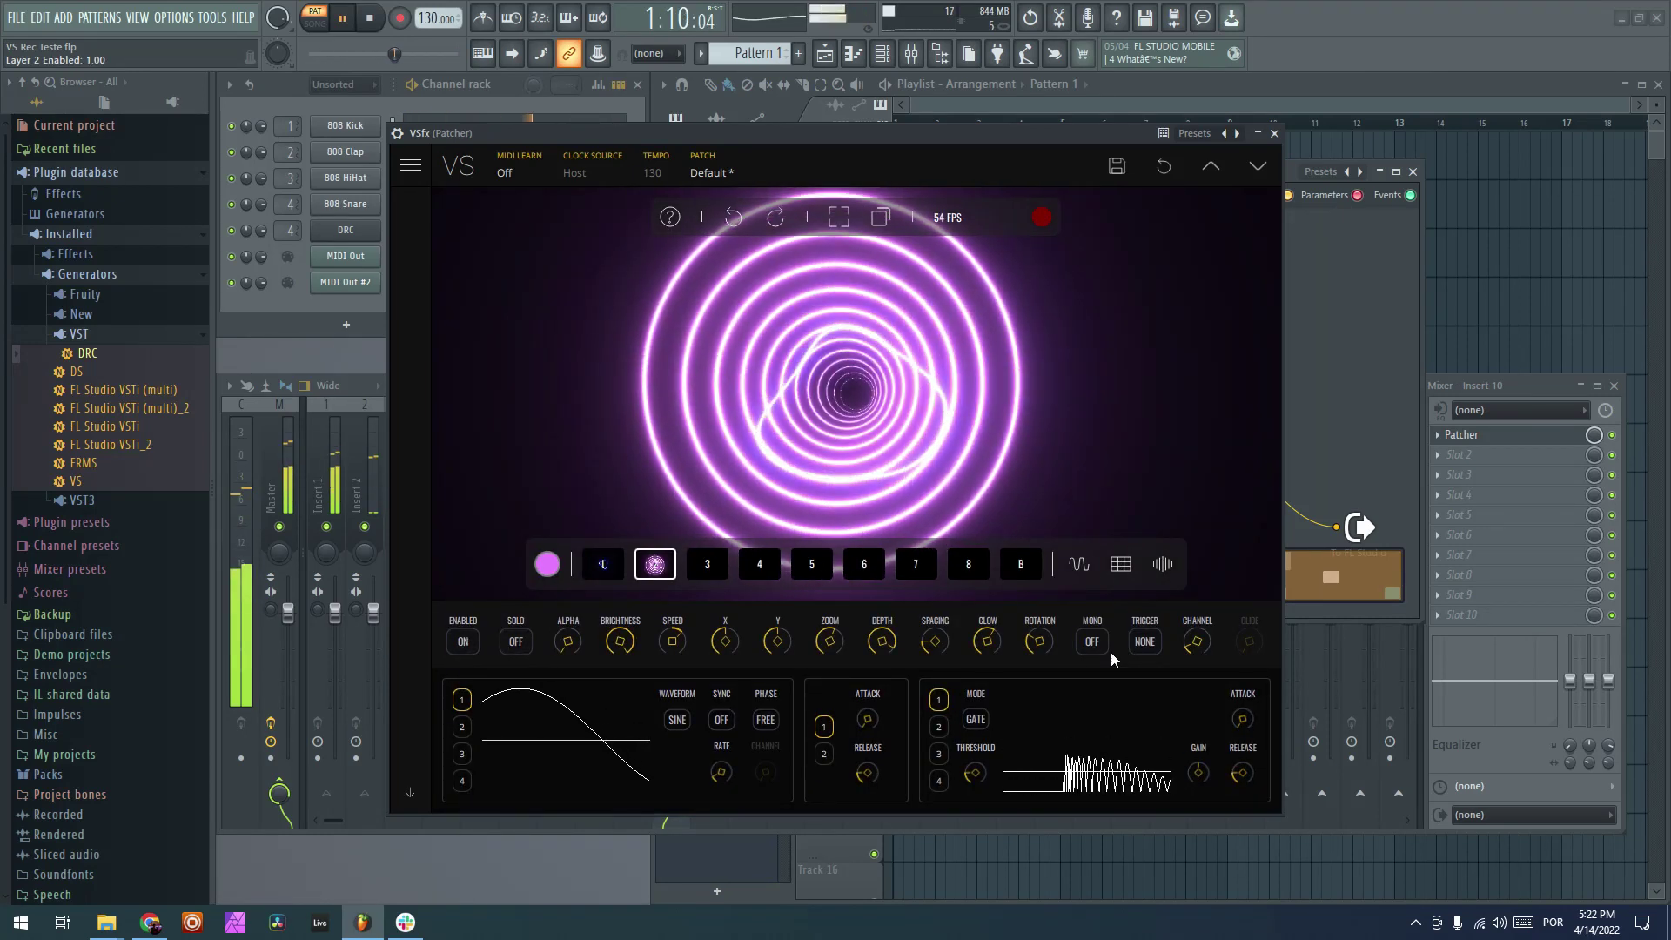
- Set layer 2 to trigger from MIDI, lower its brightness, and move the window aside
left_click(1143, 643)
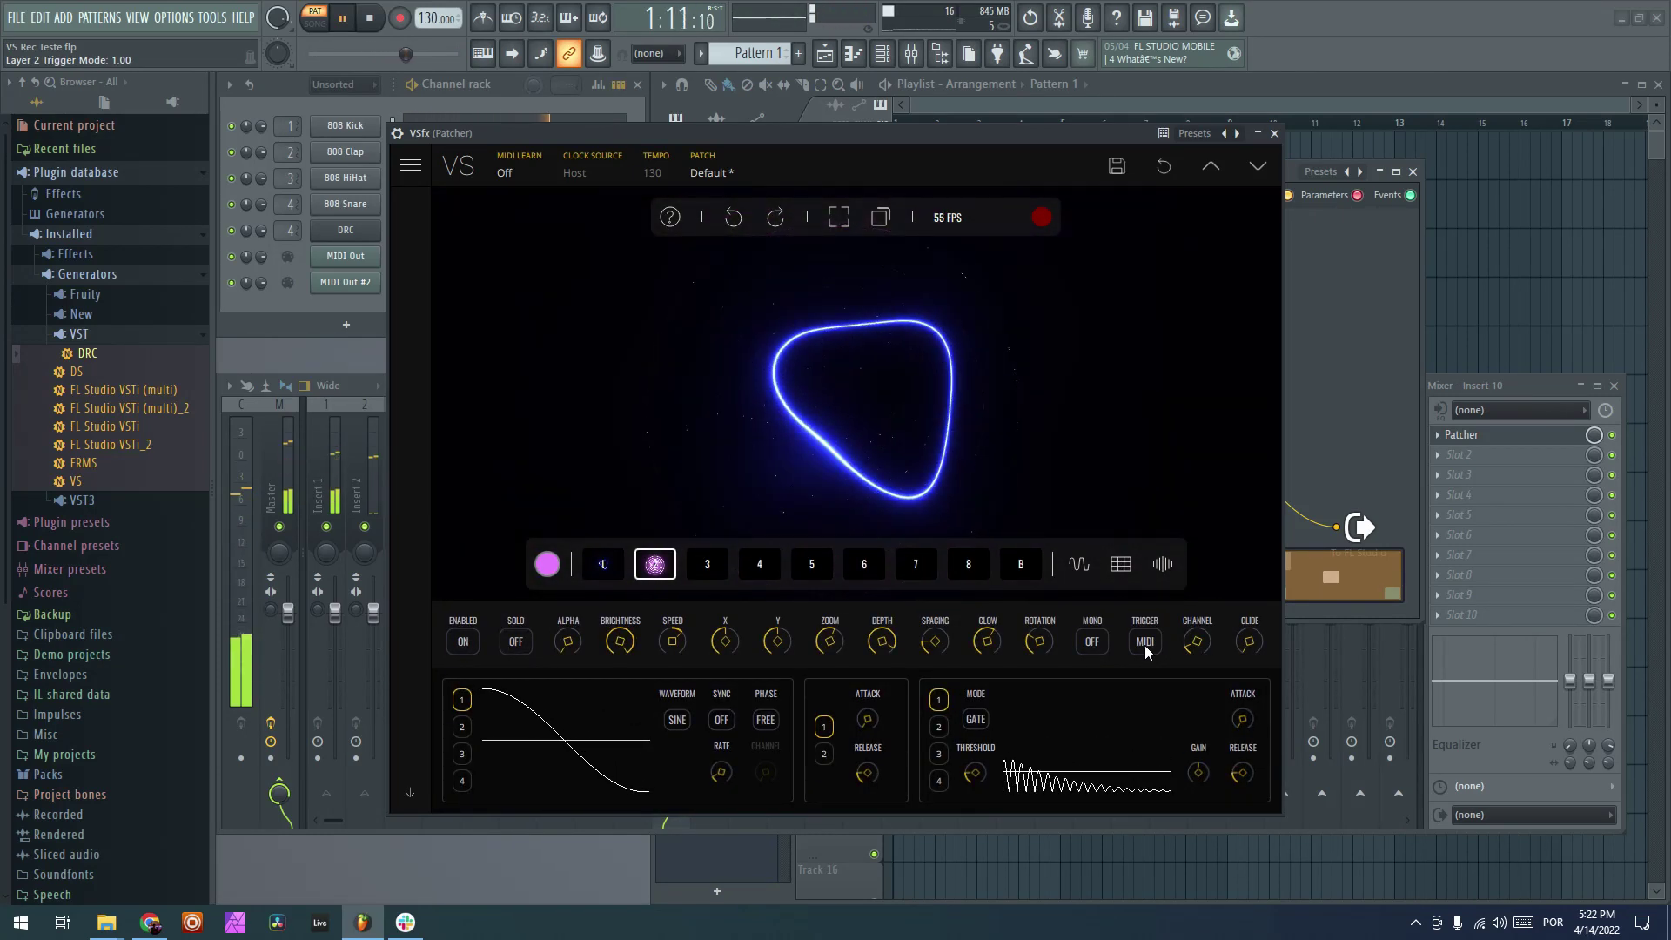
mouse_move(620, 640)
left_mouse_down()
mouse_move(629, 895)
mouse_move(643, 842)
left_mouse_up()
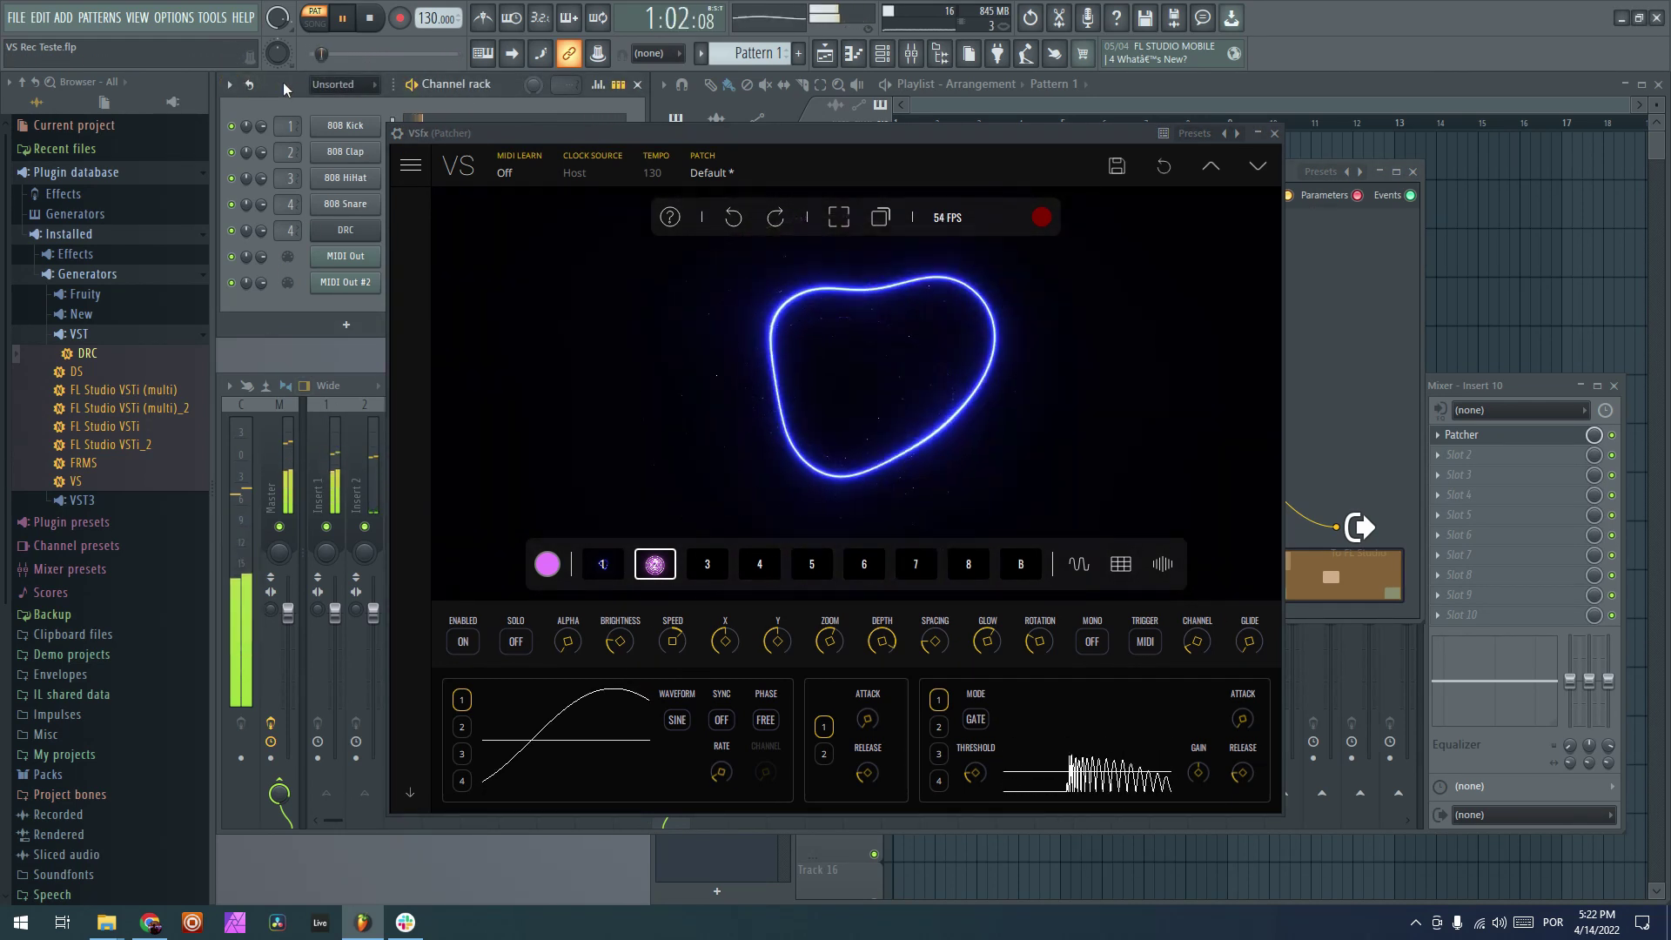
mouse_move(620, 121)
left_mouse_down()
mouse_move(881, 132)
mouse_move(853, 134)
left_mouse_up()
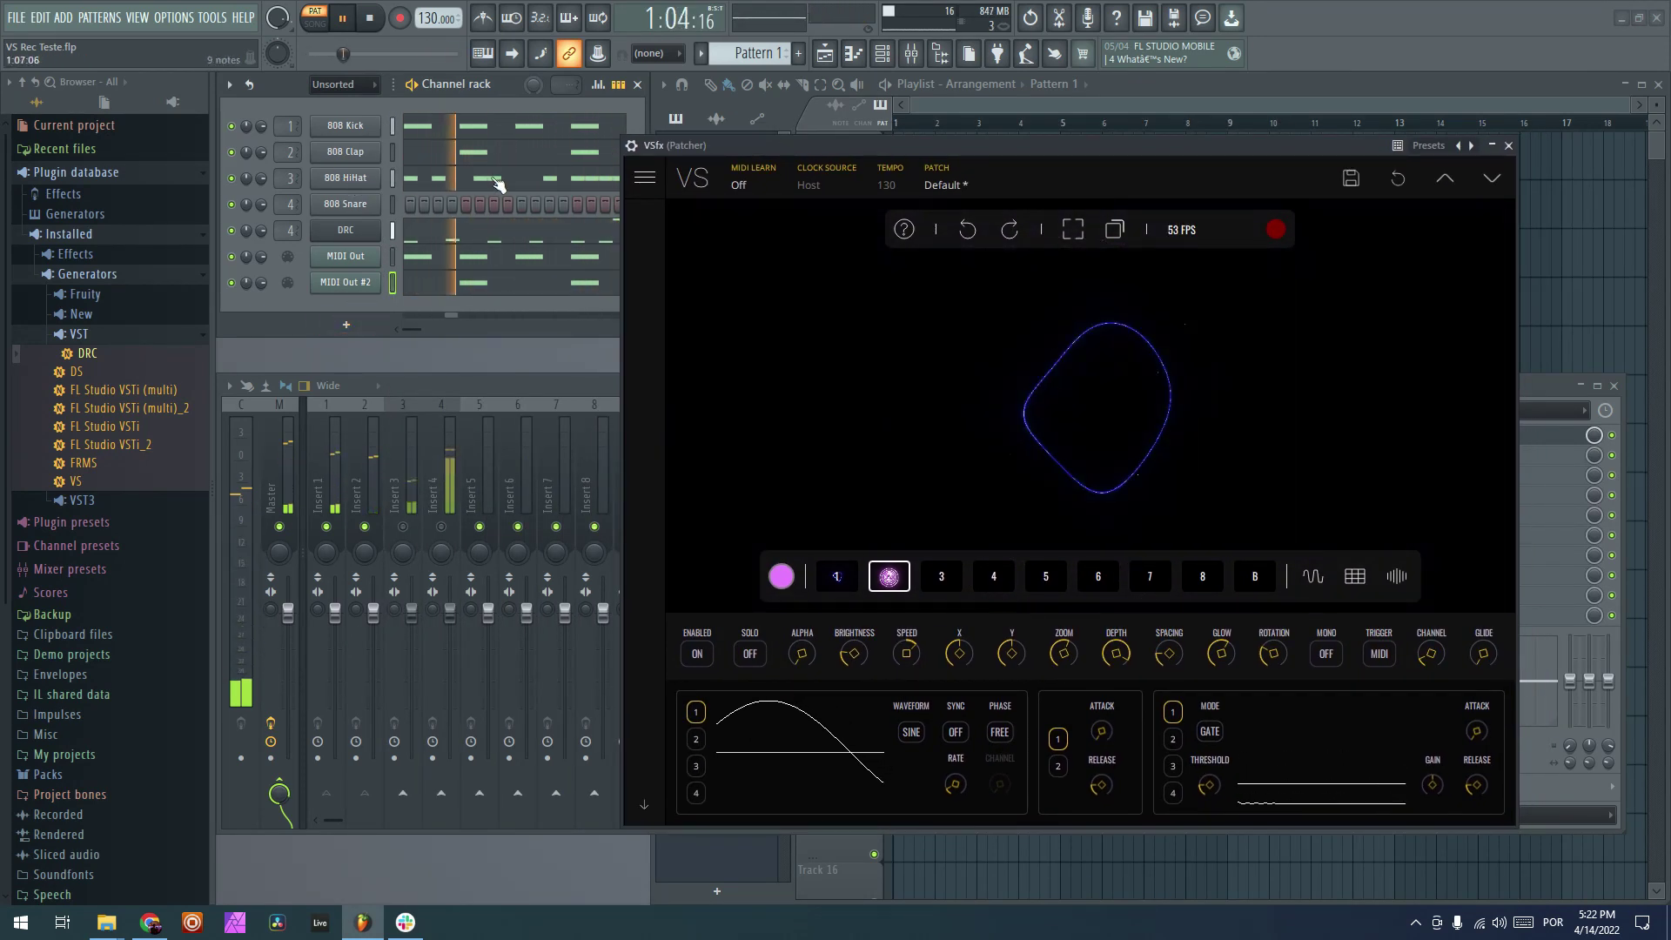
- Enable mixer Insert 3 and add a MIDI Out #3 channel
left_click(403, 527)
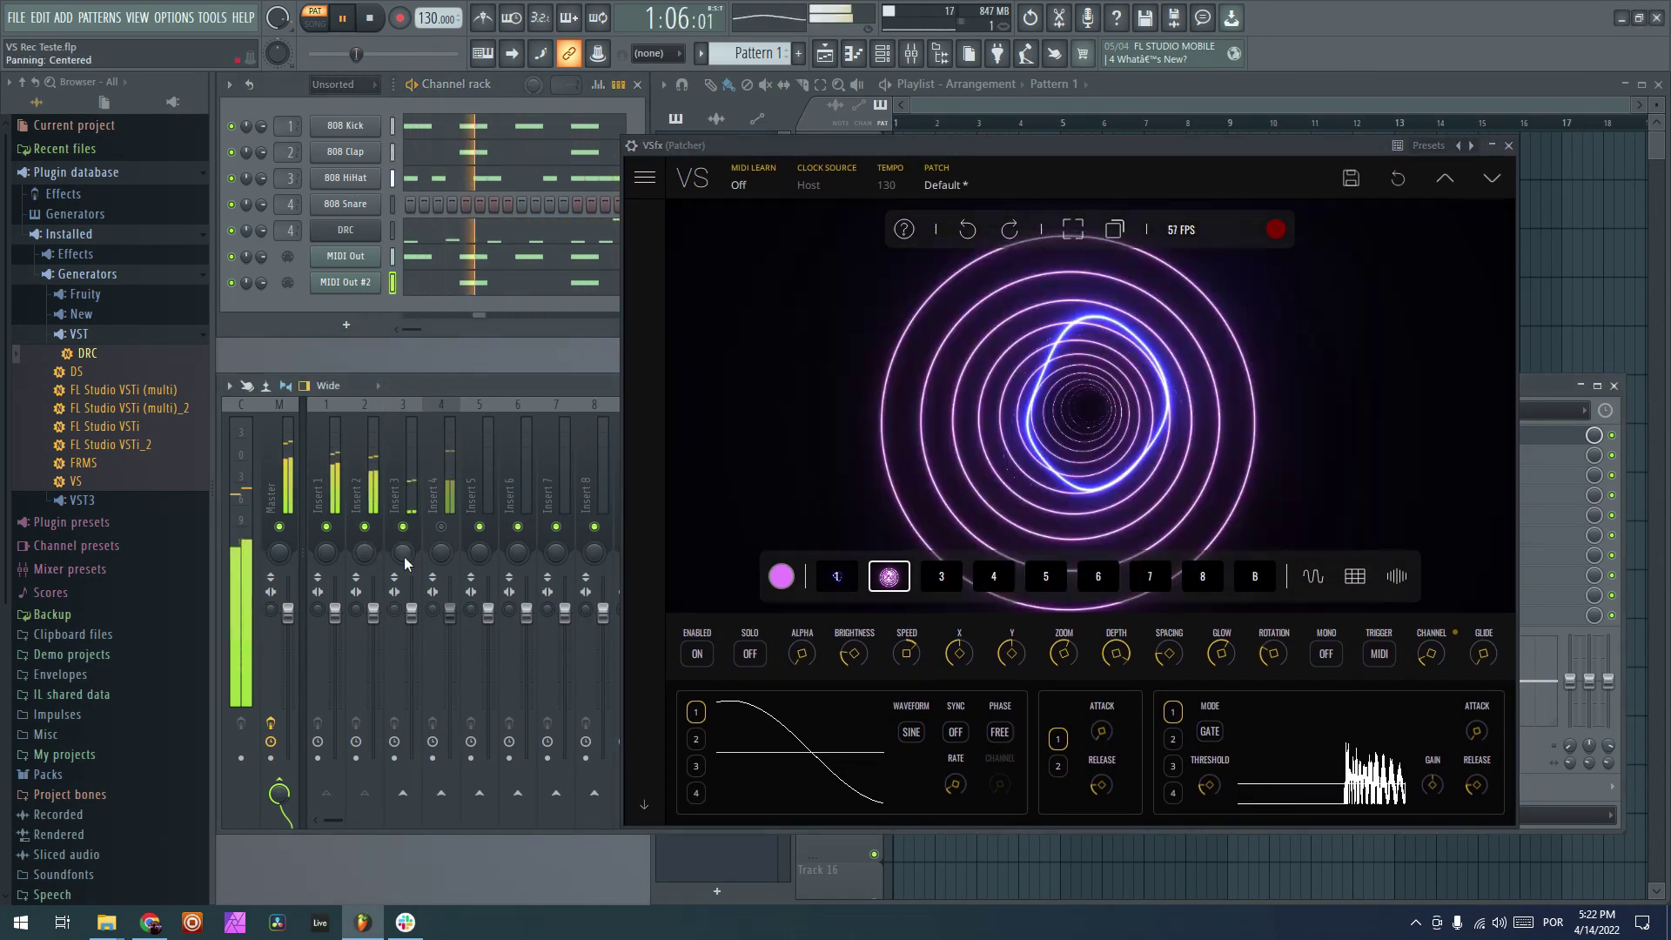
left_click(346, 324)
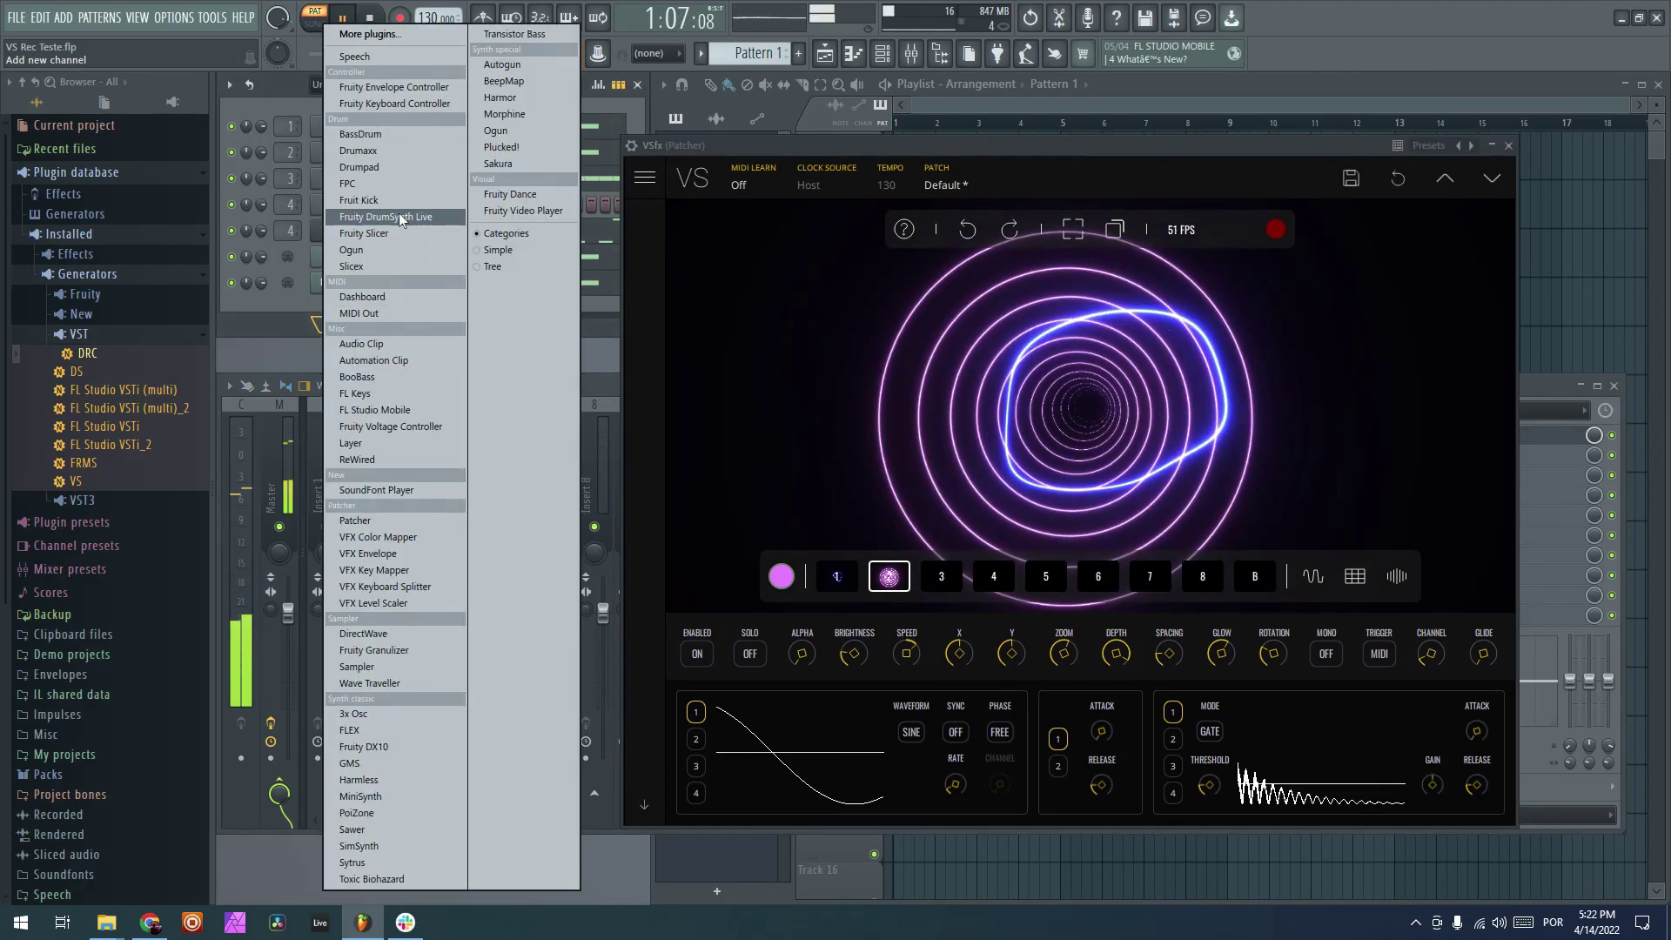
left_click(386, 314)
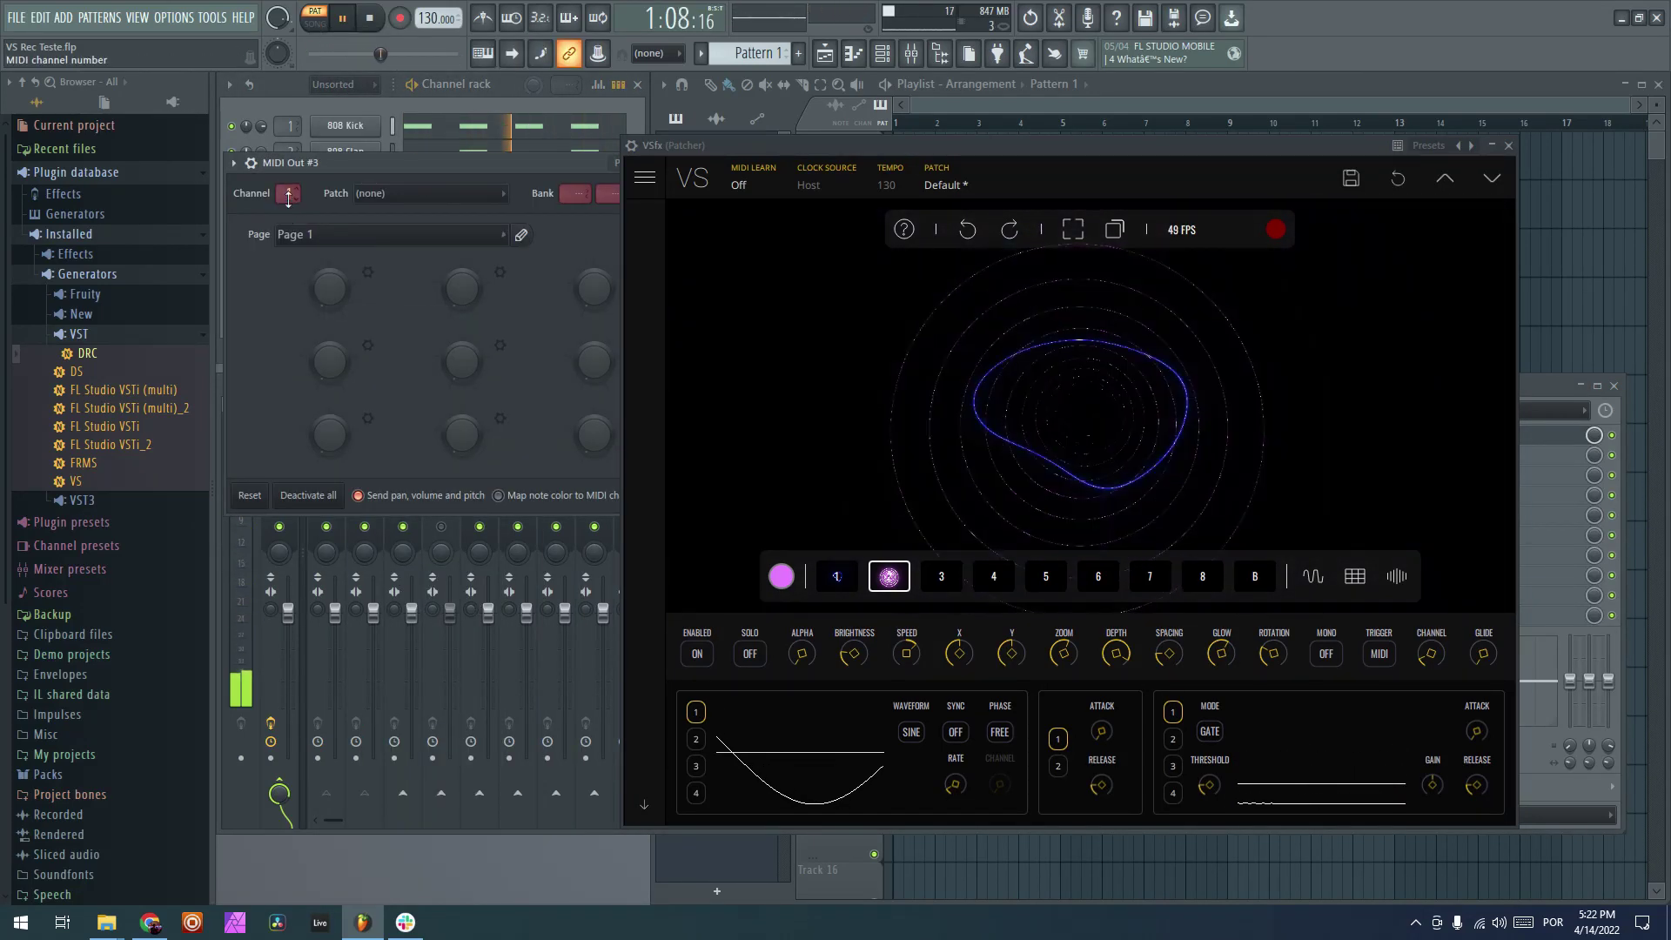
left_click_drag(364, 170, 215, 420)
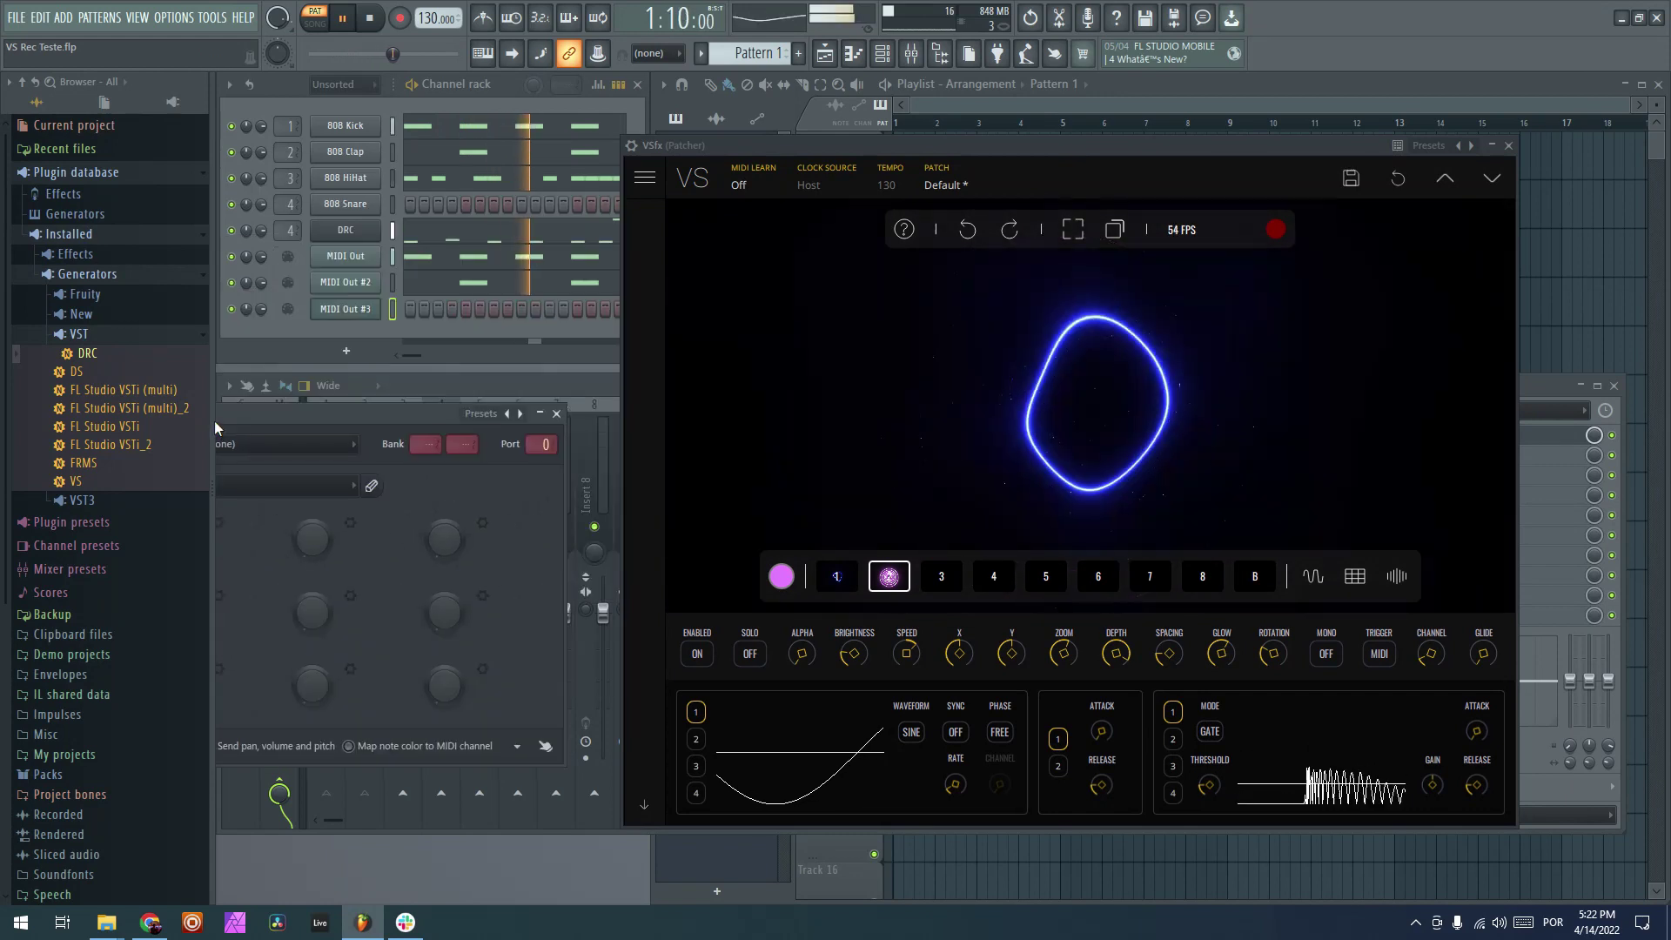
left_click(556, 412)
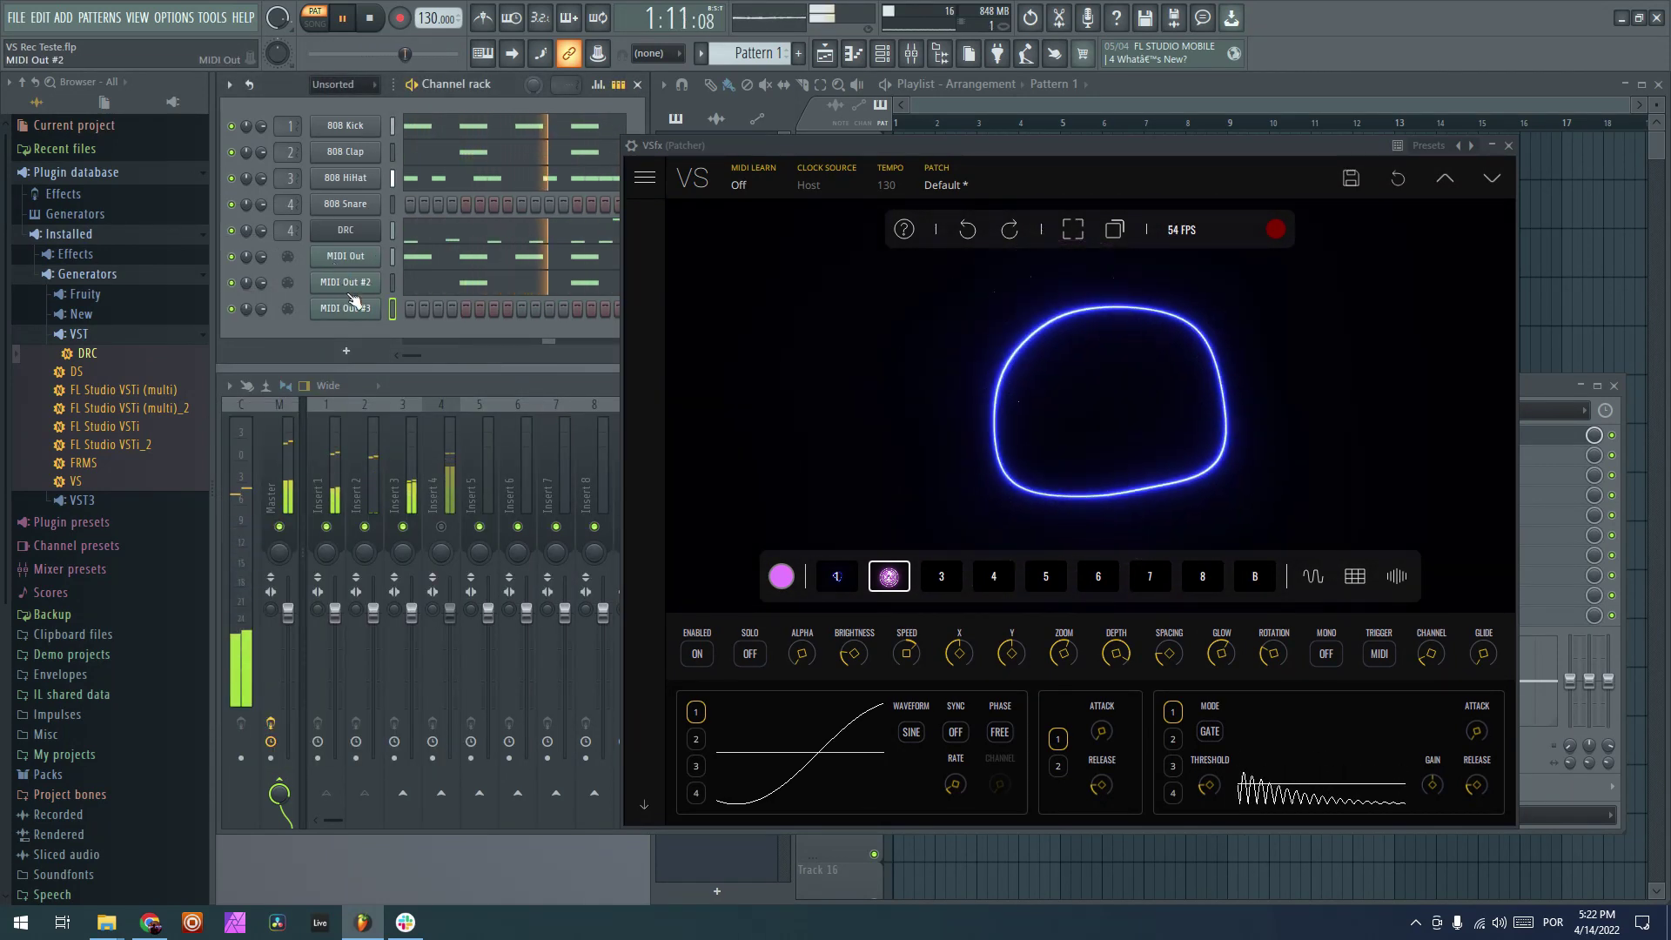
- Paste a copy of a drum channel's notes into MIDI Out #3
right_click(346, 183)
left_click(570, 200)
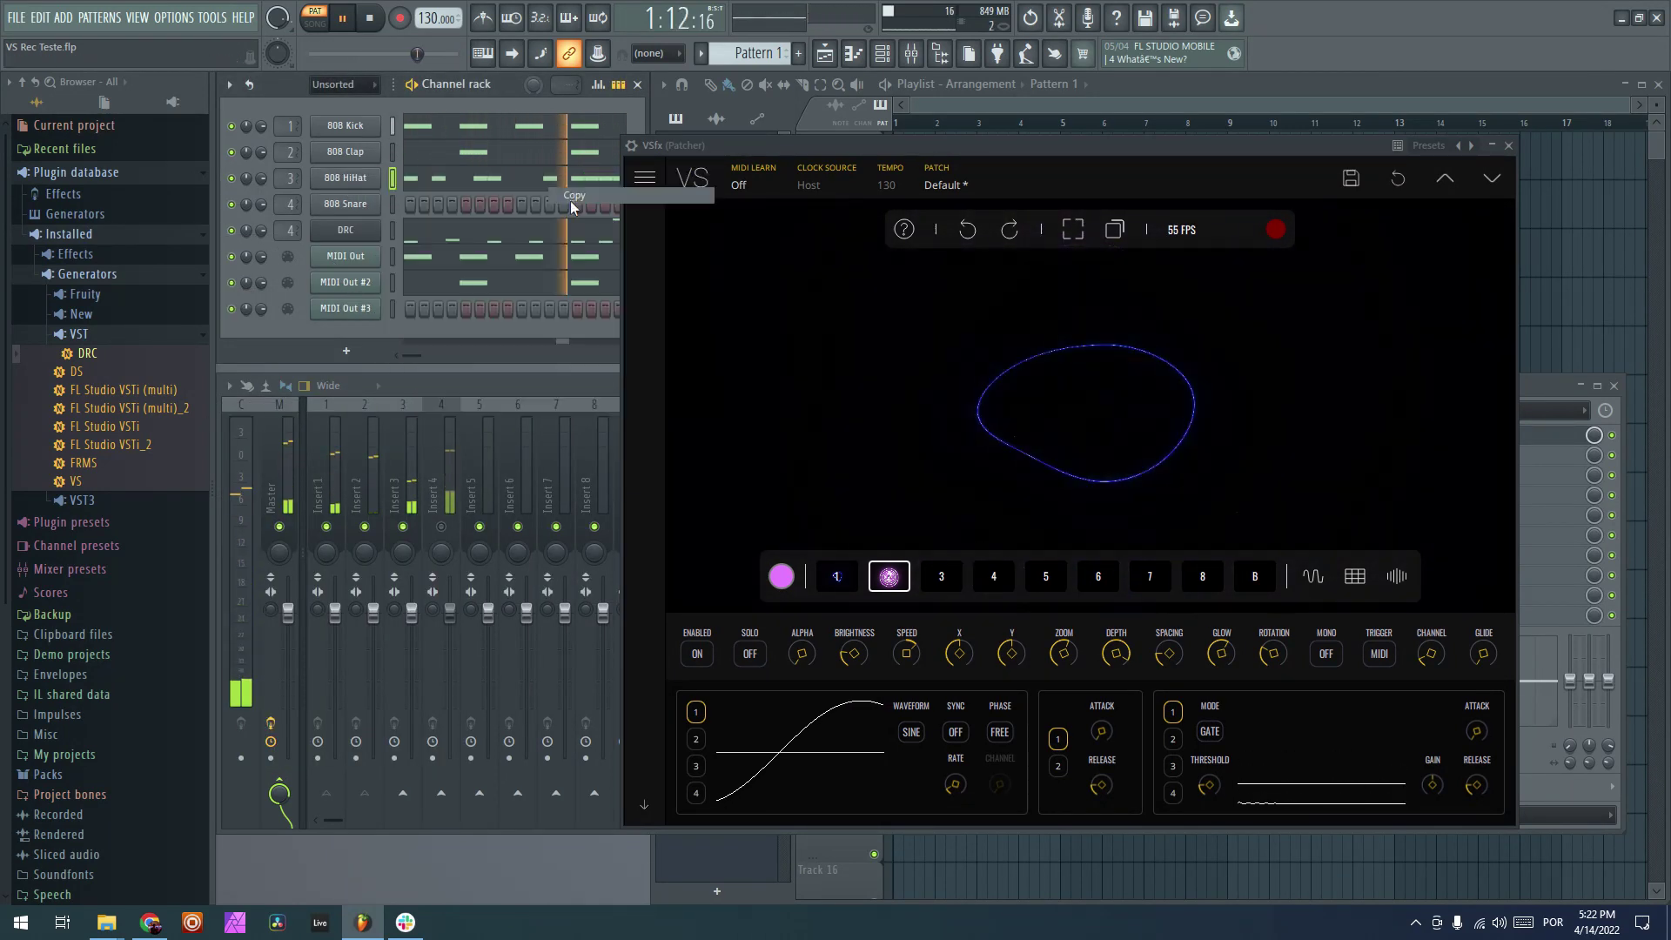
right_click(337, 316)
left_click(597, 344)
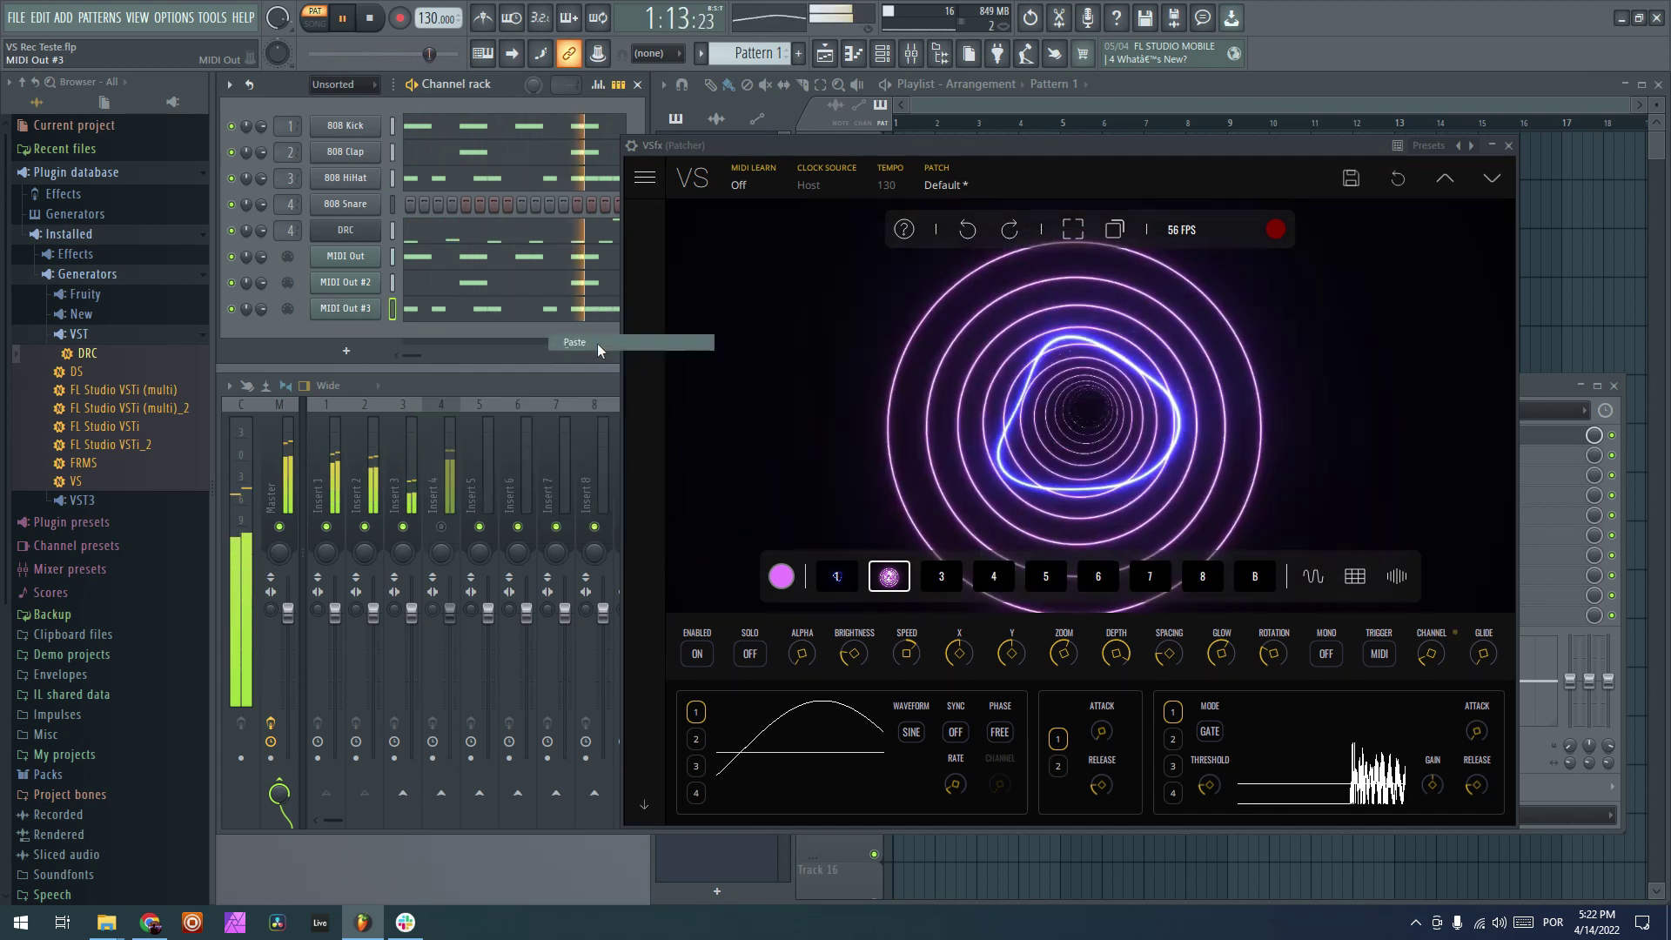
left_click(941, 576)
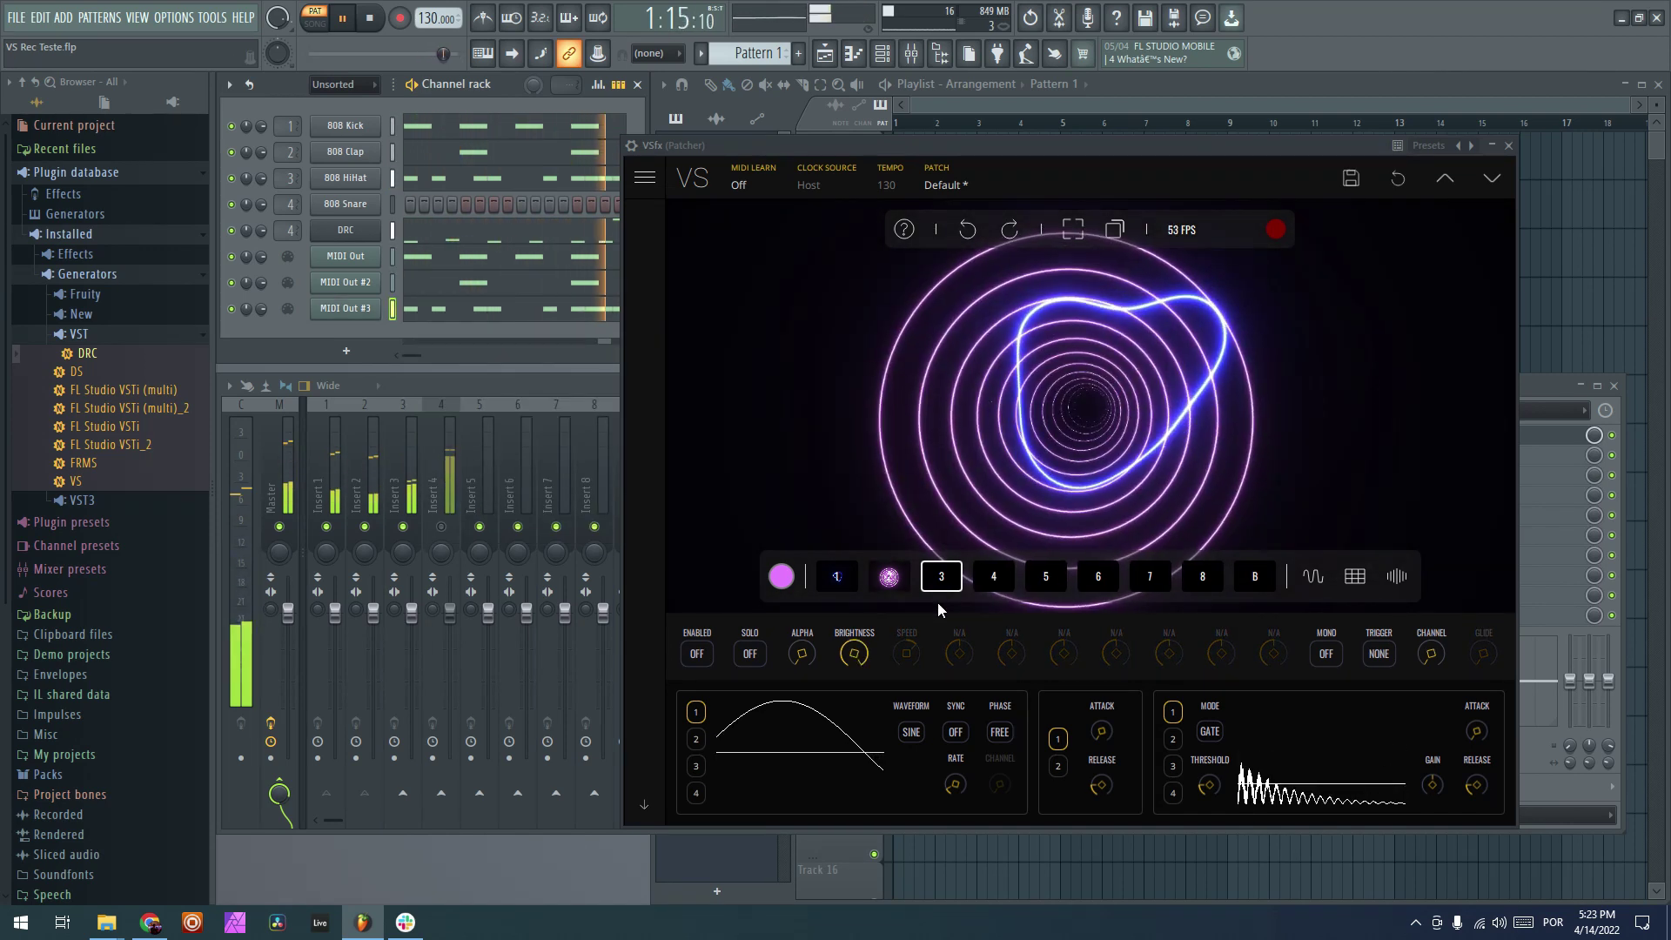
- Enable VSfx layer 3 with the Comet material, on channel 4, triggered by MIDI
left_click(696, 655)
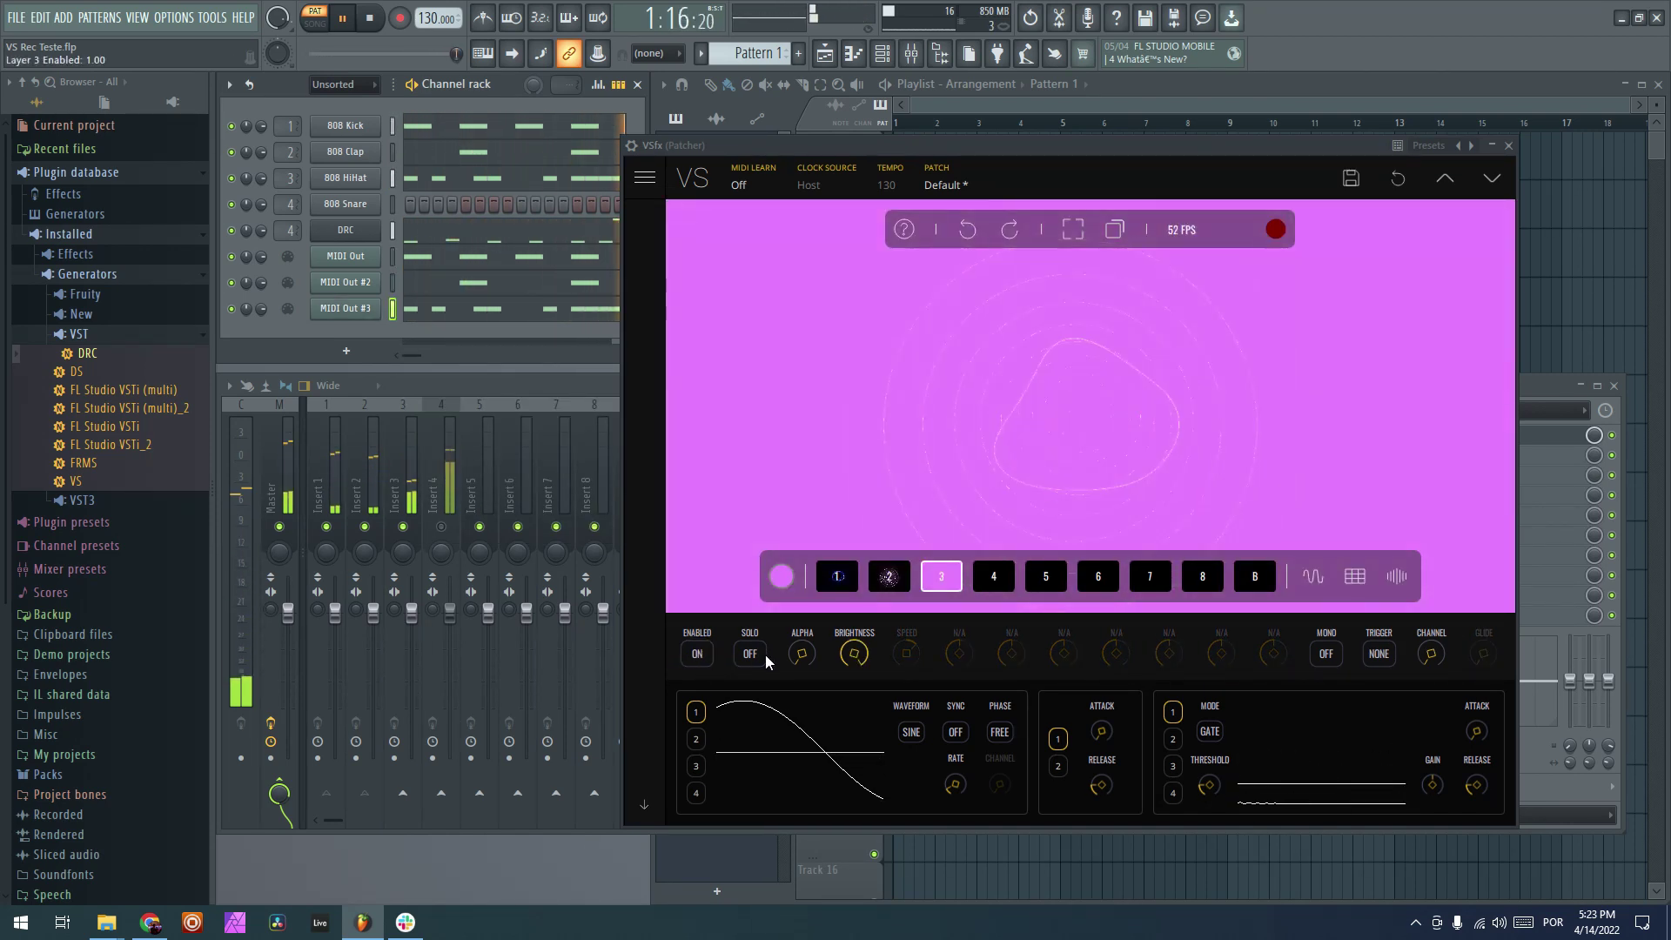
left_click(945, 575)
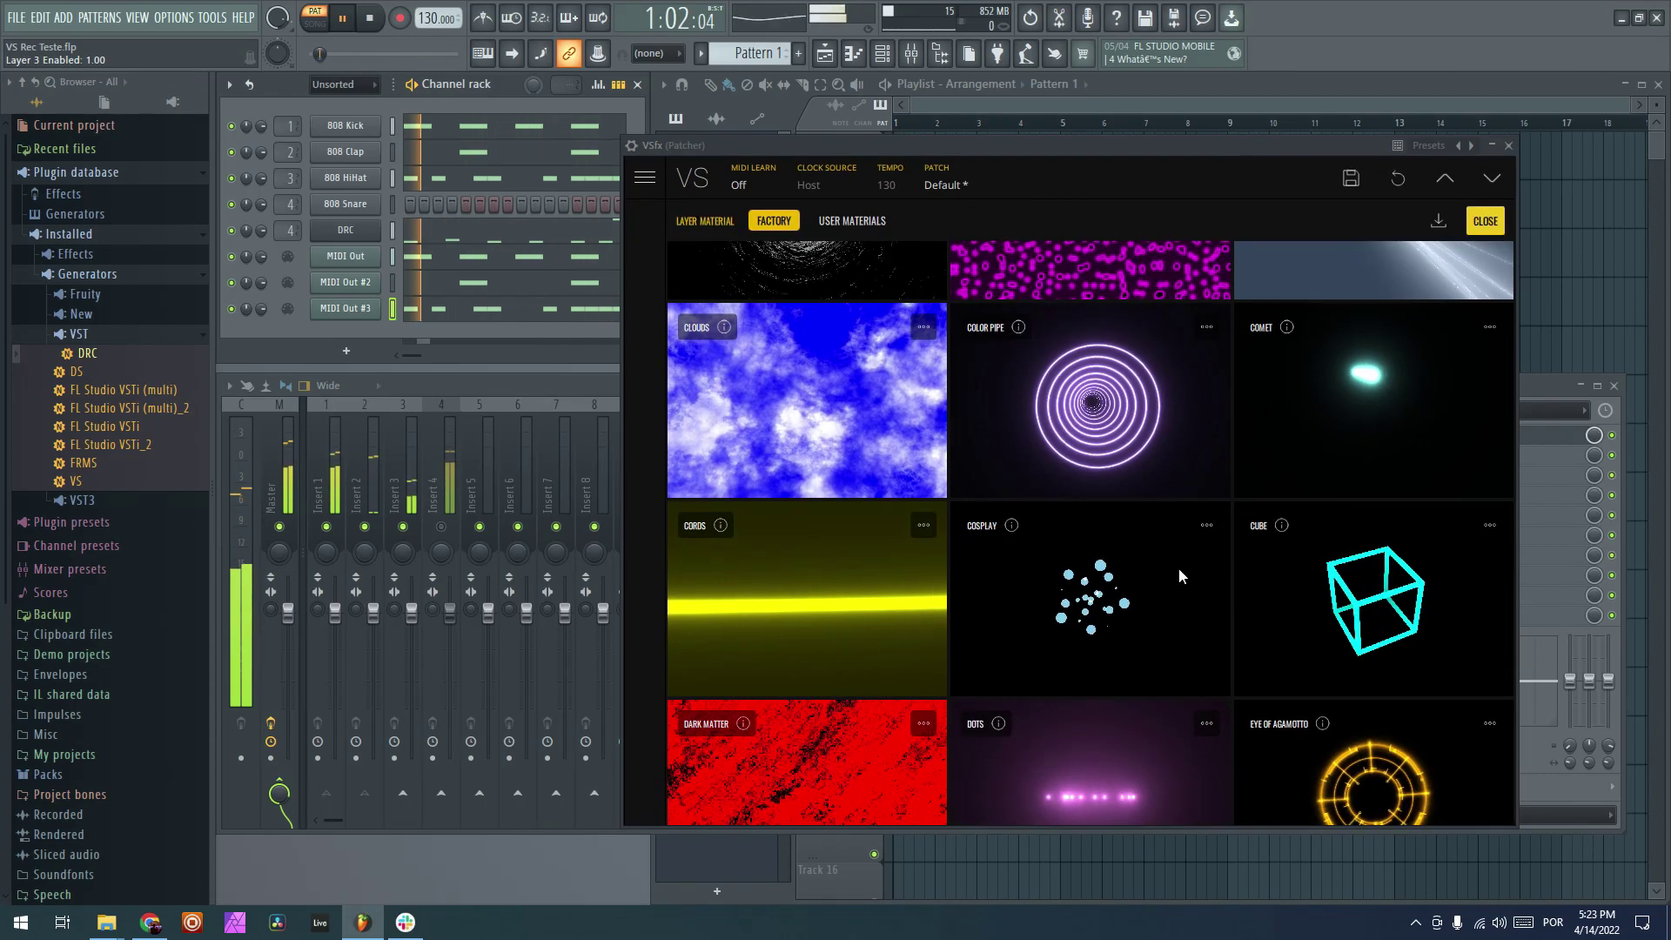
left_click(1320, 416)
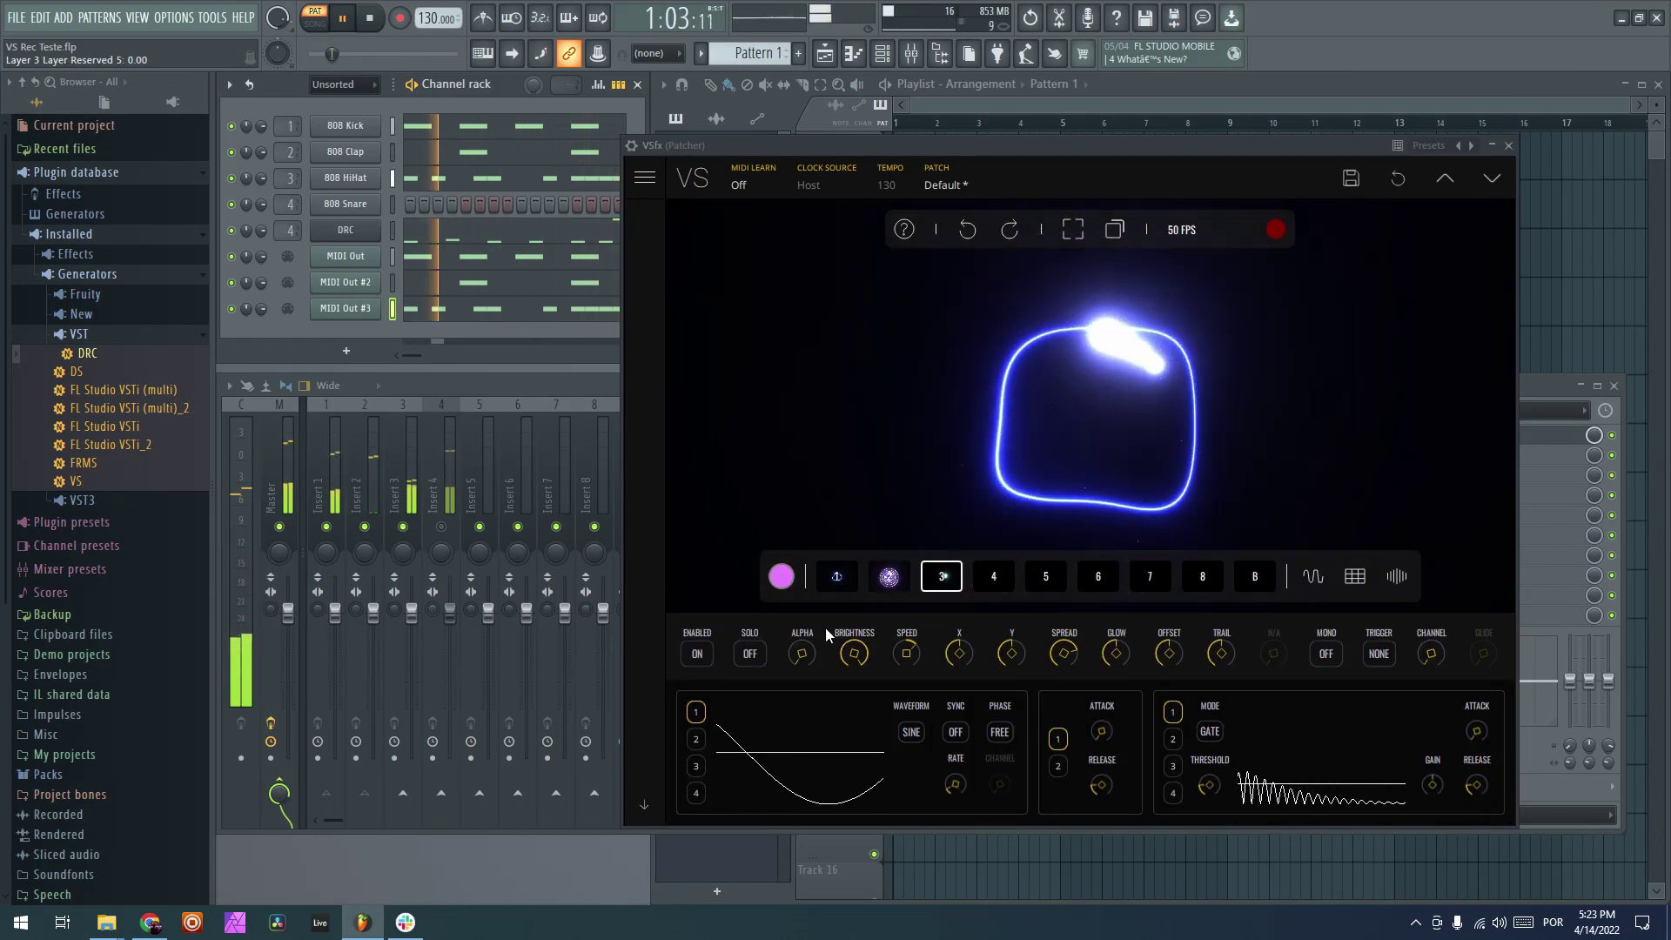
mouse_move(1429, 652)
left_mouse_down()
mouse_move(1424, 599)
mouse_move(1456, 634)
left_mouse_up()
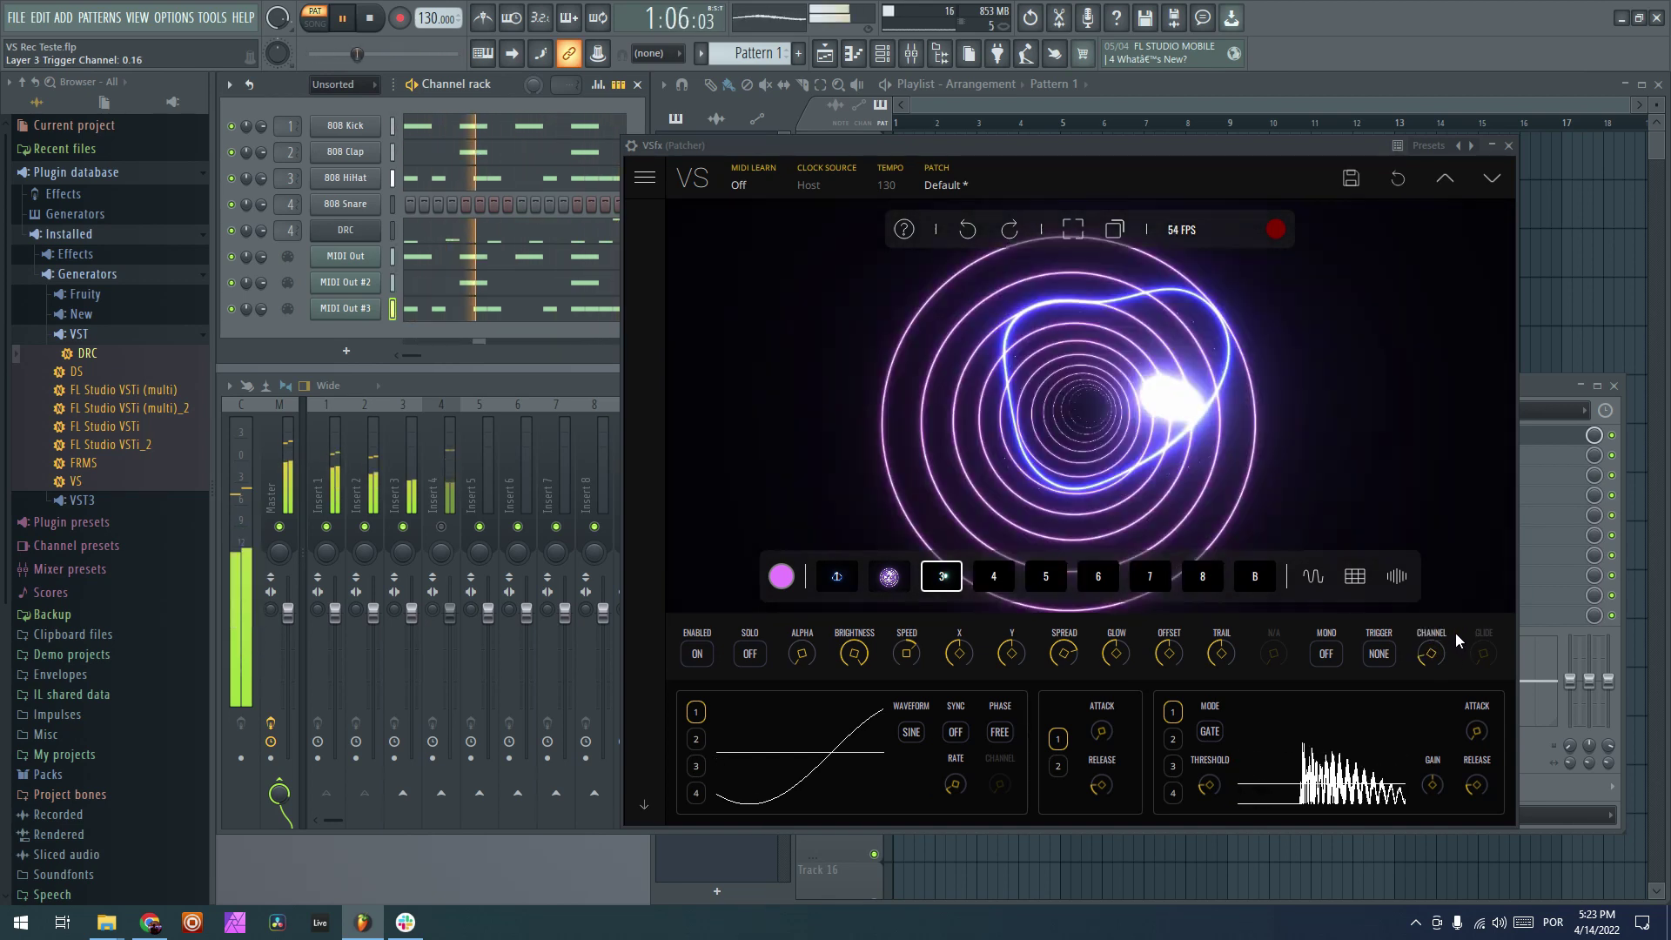
left_click(1380, 654)
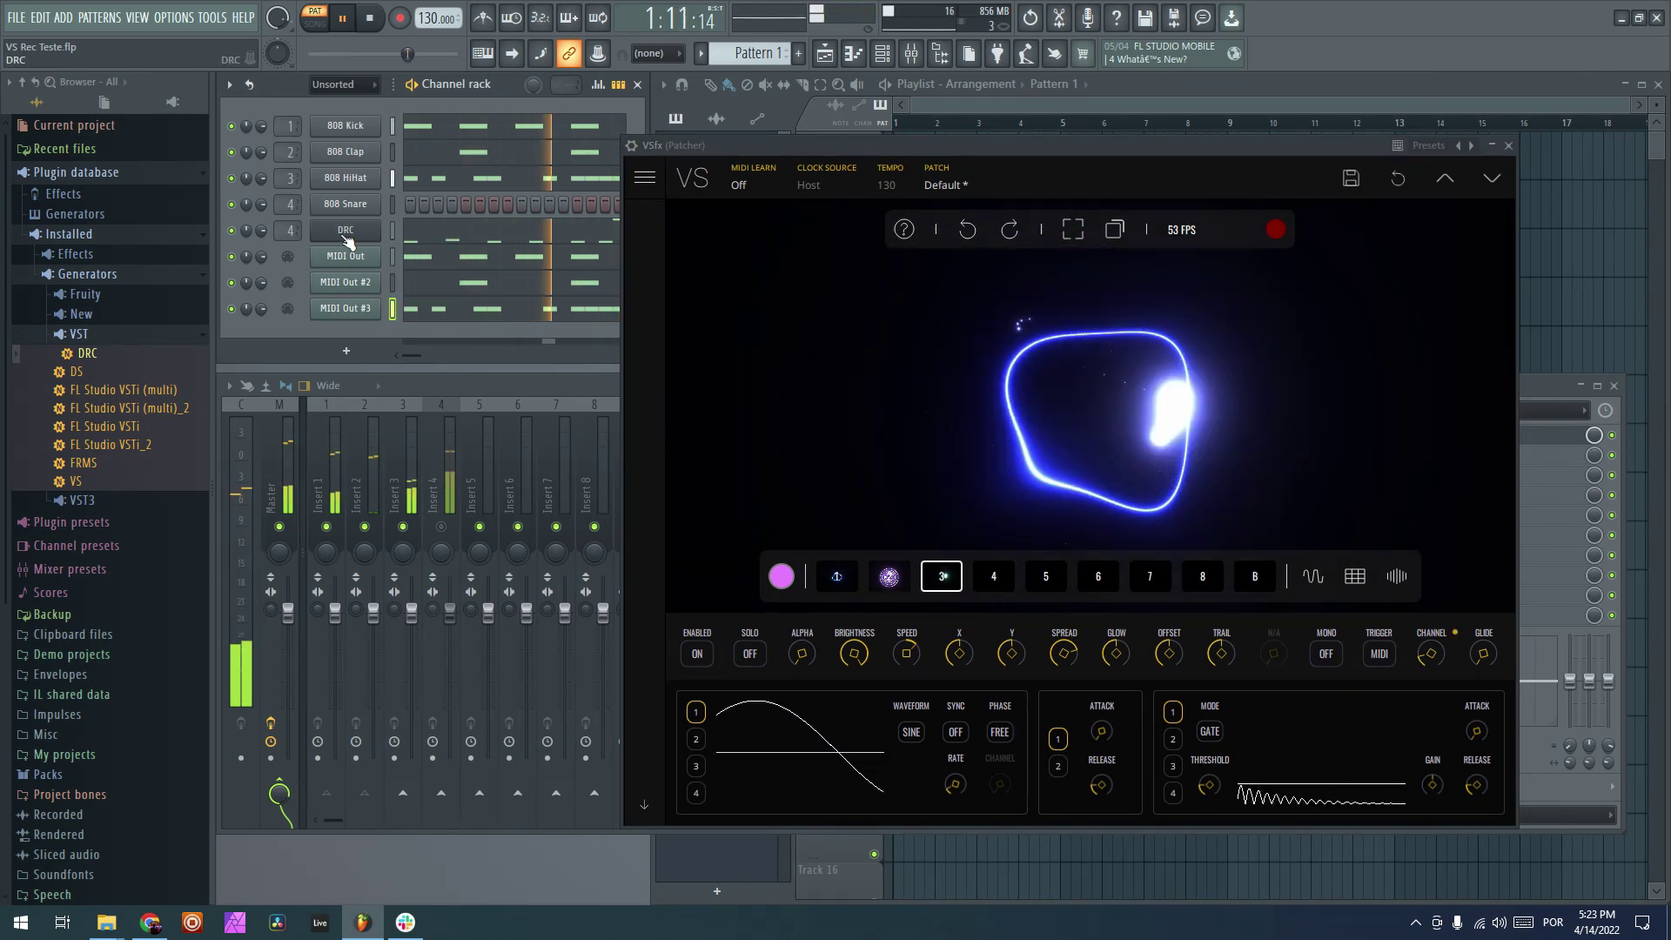
- Add a fourth MIDI Out channel and close its settings window
left_click(350, 352)
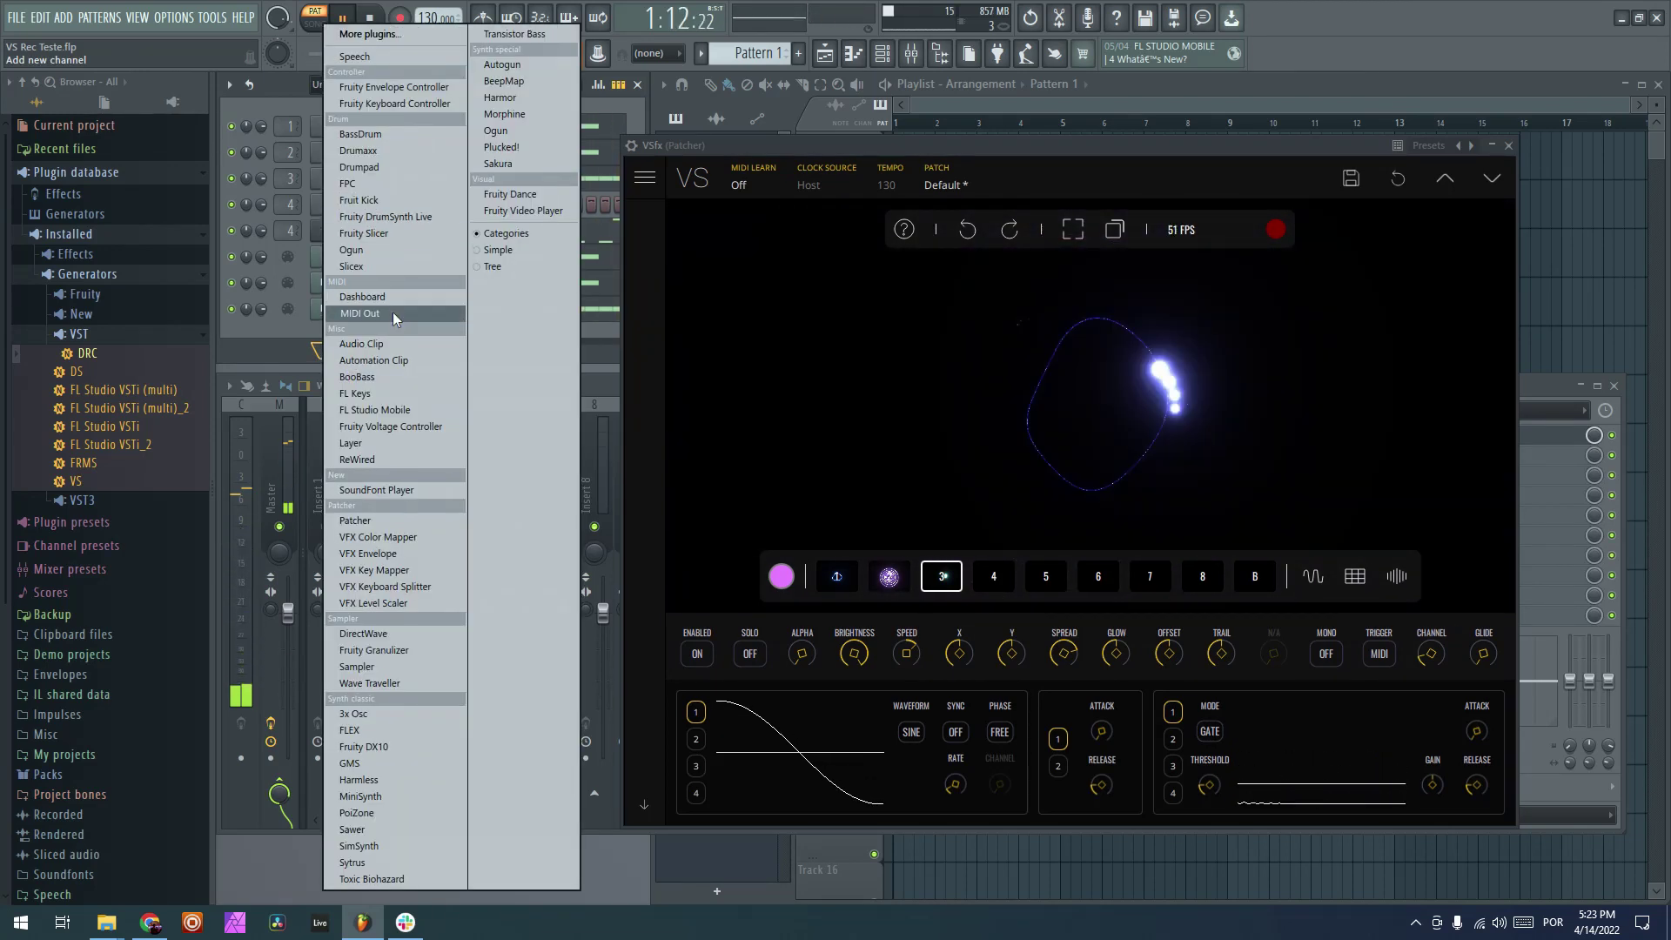
left_click(394, 312)
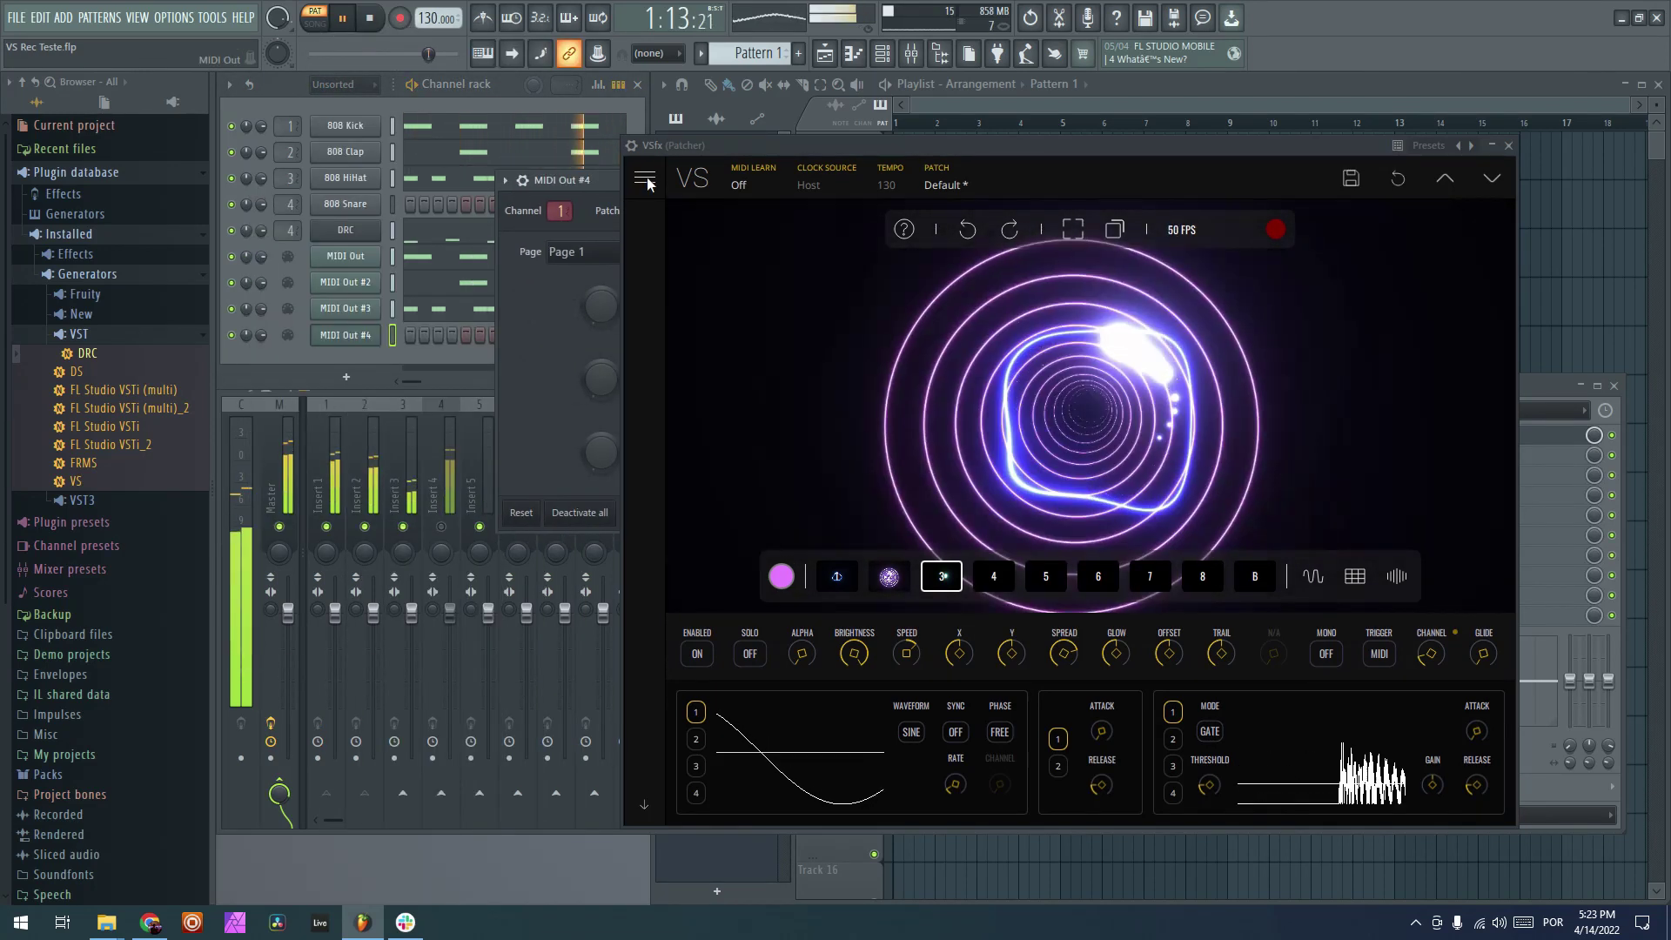
left_click(489, 554)
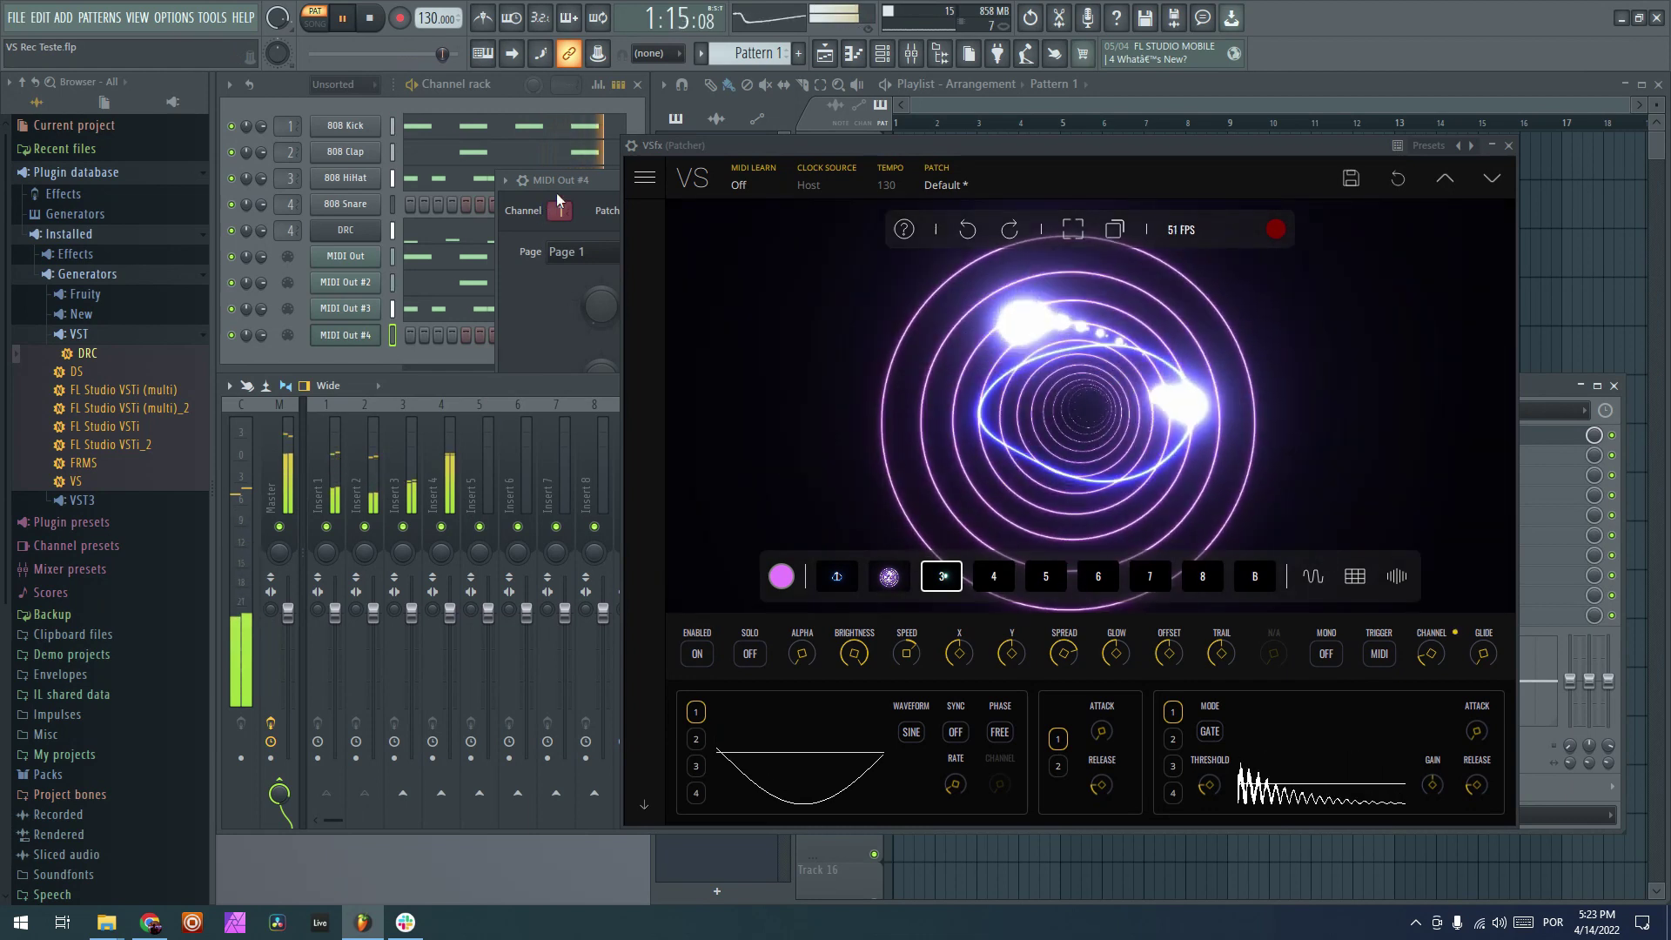
left_click_drag(565, 179, 339, 199)
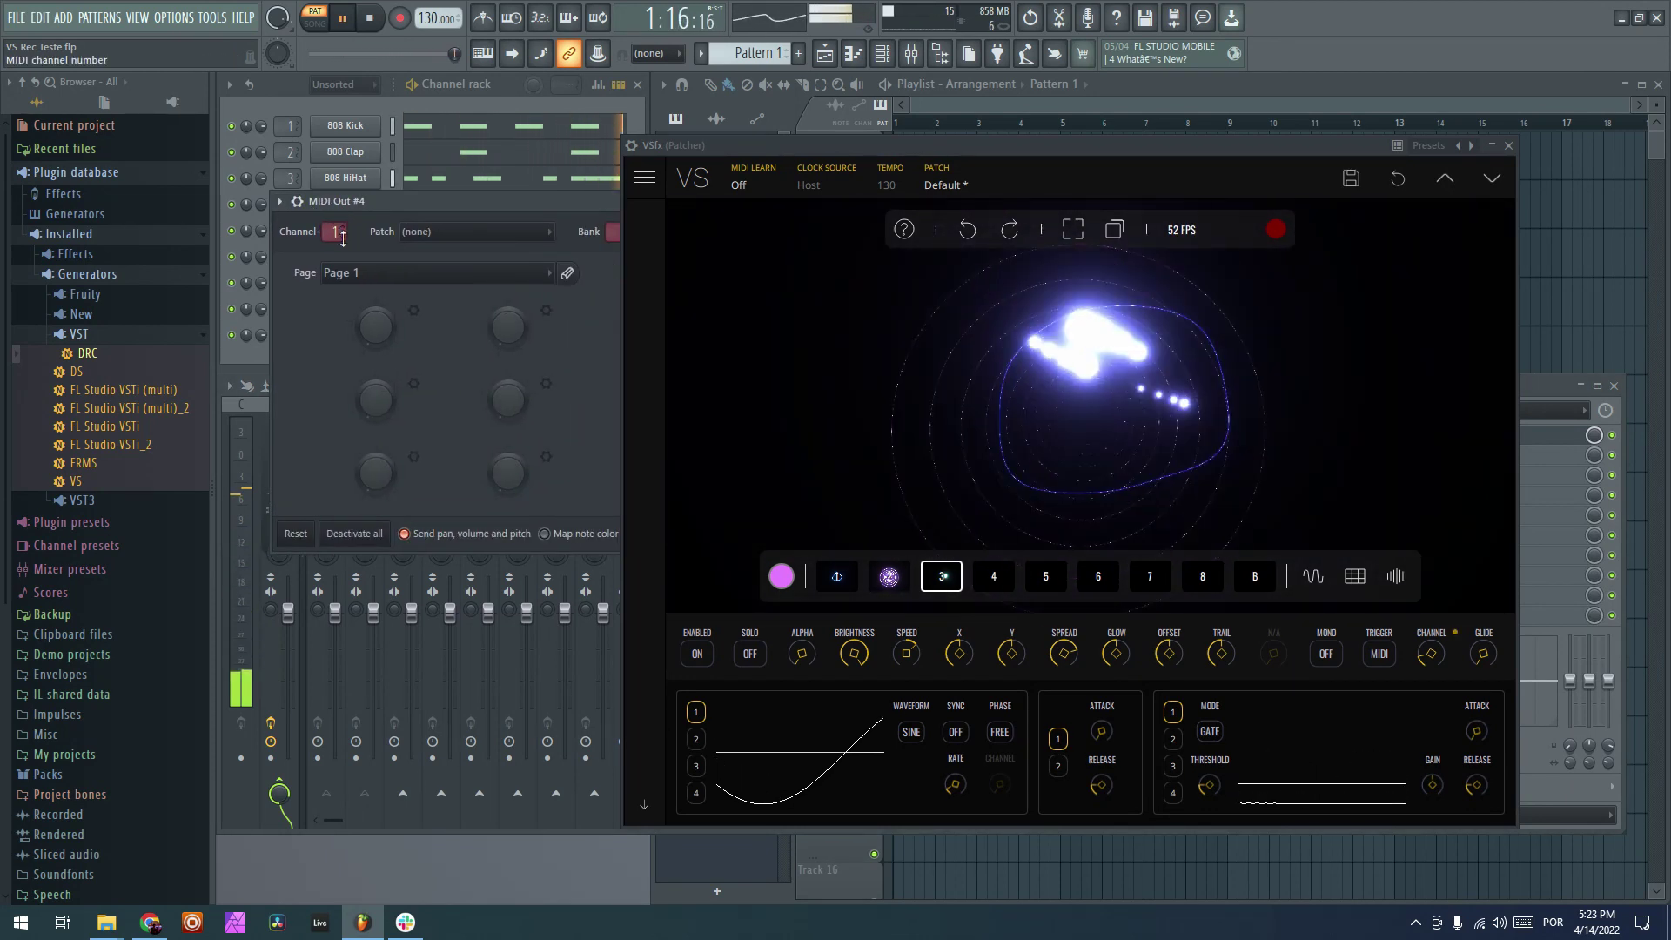
left_click_drag(408, 200, 191, 299)
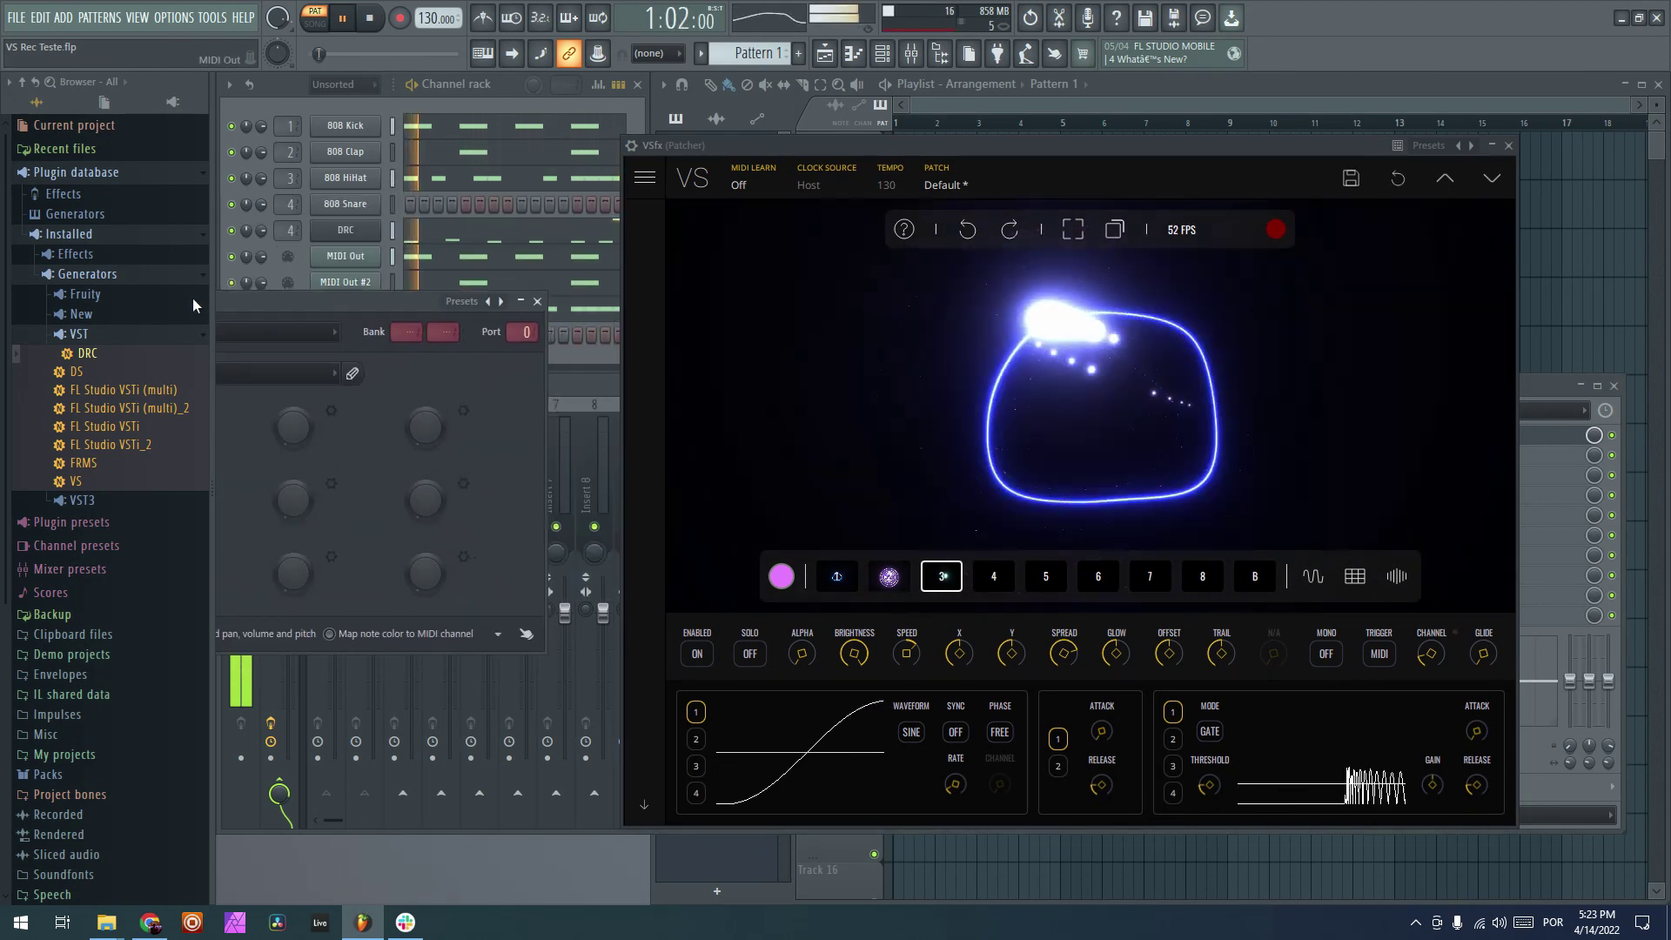
left_click(537, 302)
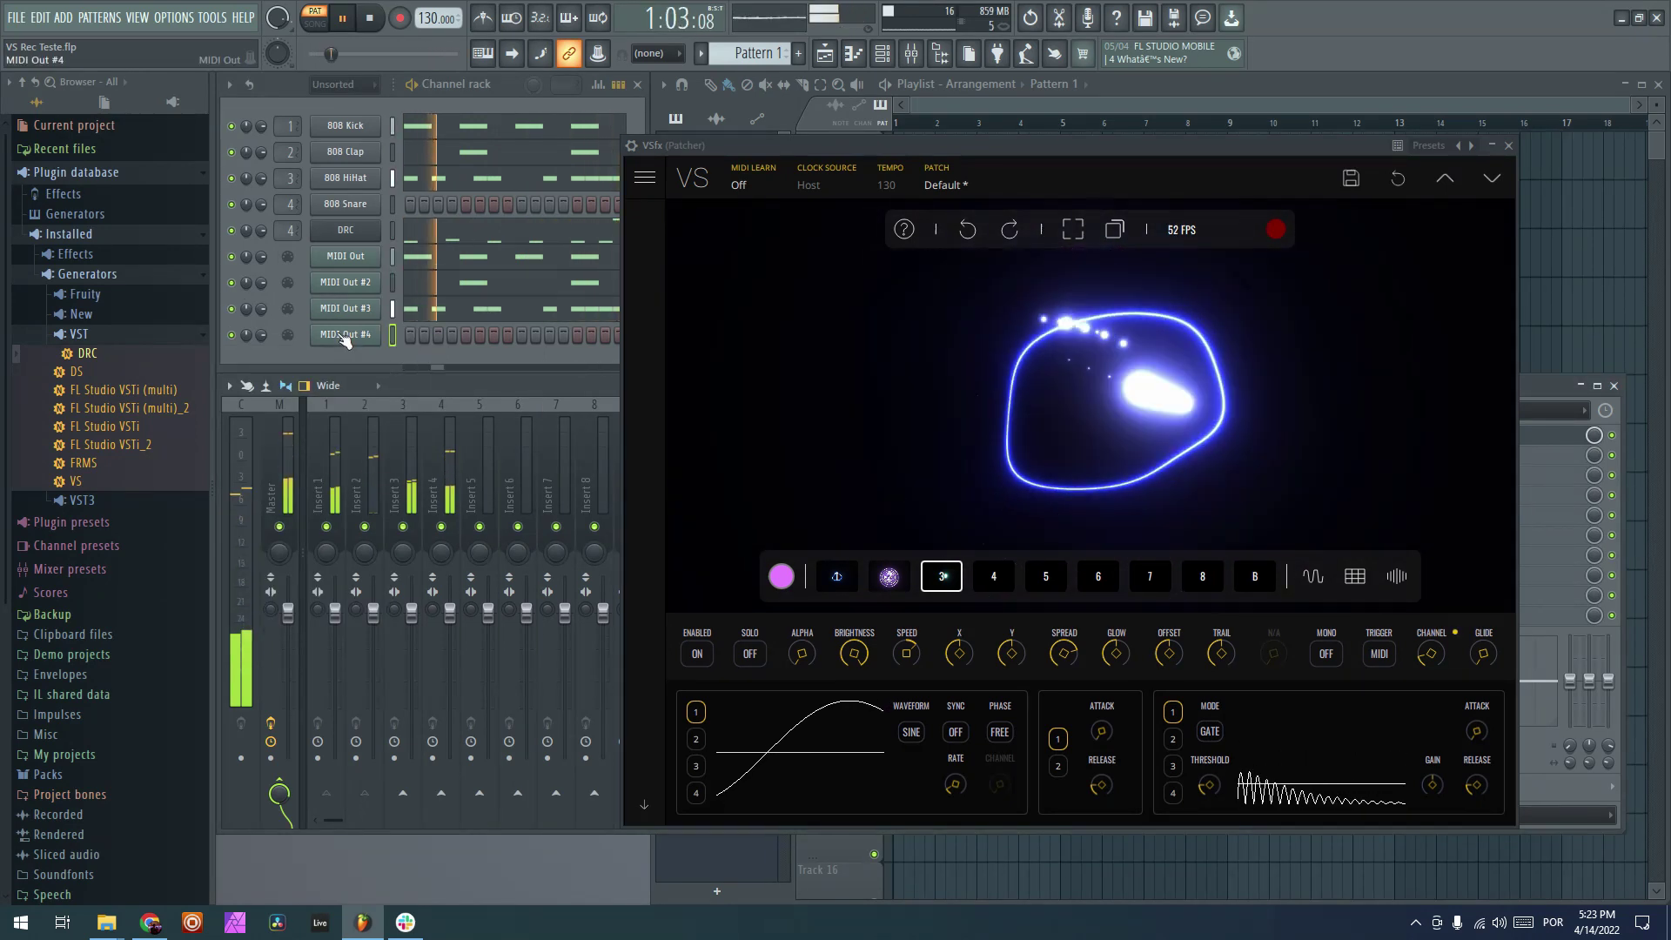
- Copy the DRC channel's notes and paste them into MIDI Out #4
right_click(372, 231)
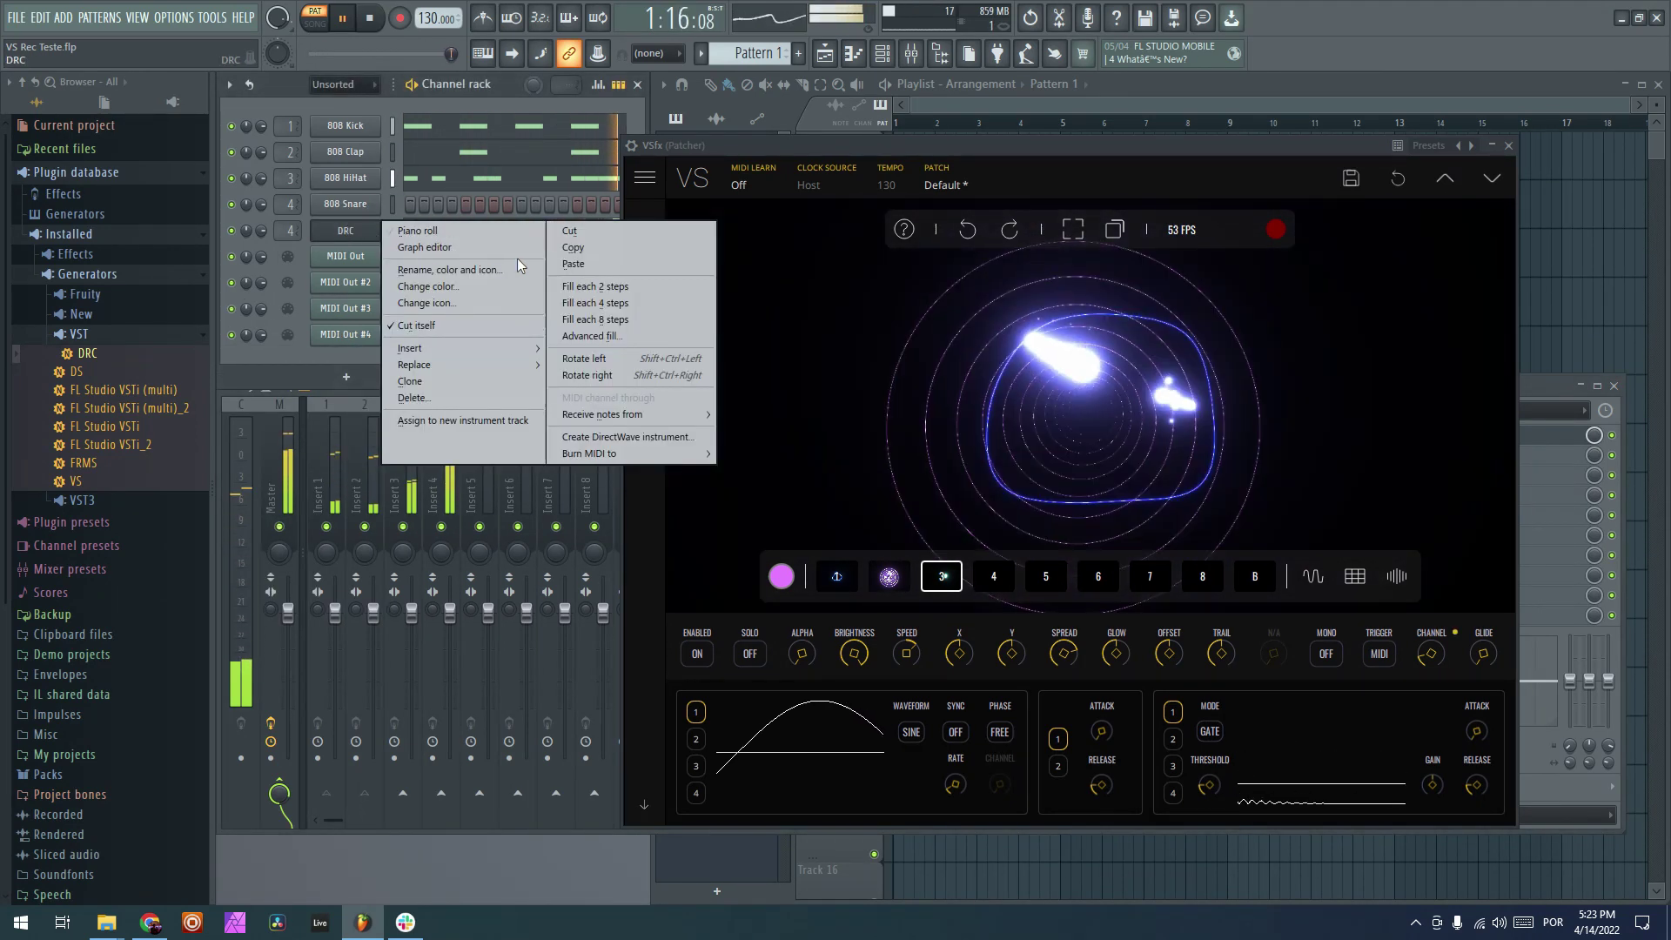
left_click(586, 244)
right_click(404, 331)
left_click(594, 370)
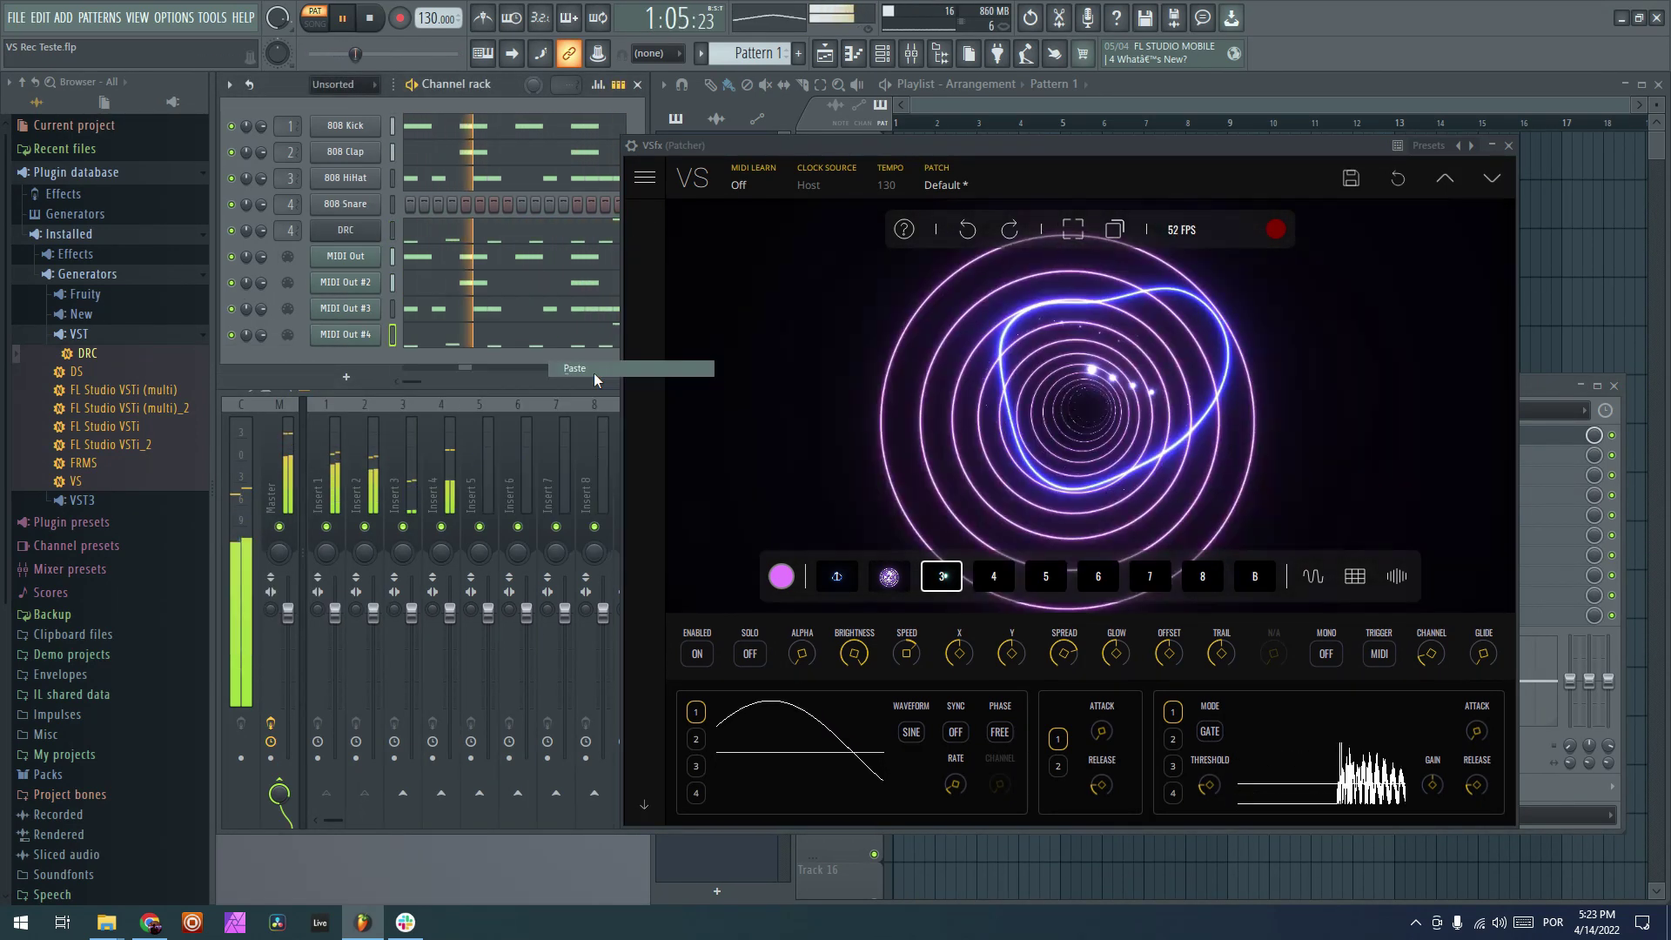
left_click(996, 582)
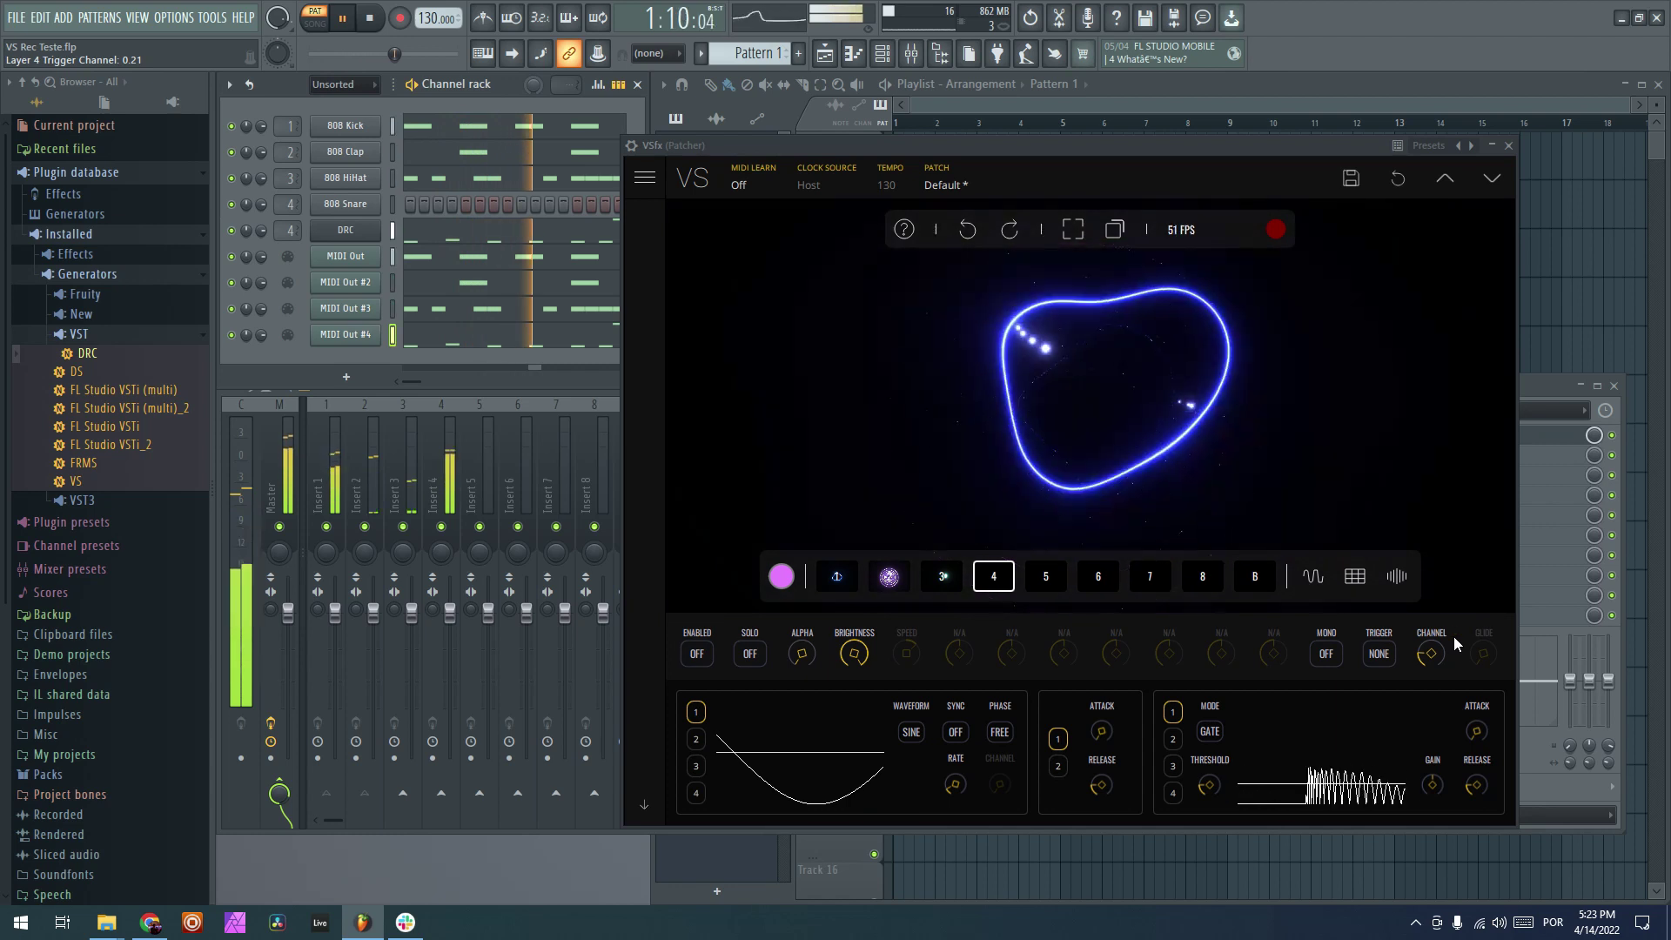
- Load the Cube material on VSfx layer 4, enable it, and colour it red (#ff1403)
left_click(994, 581)
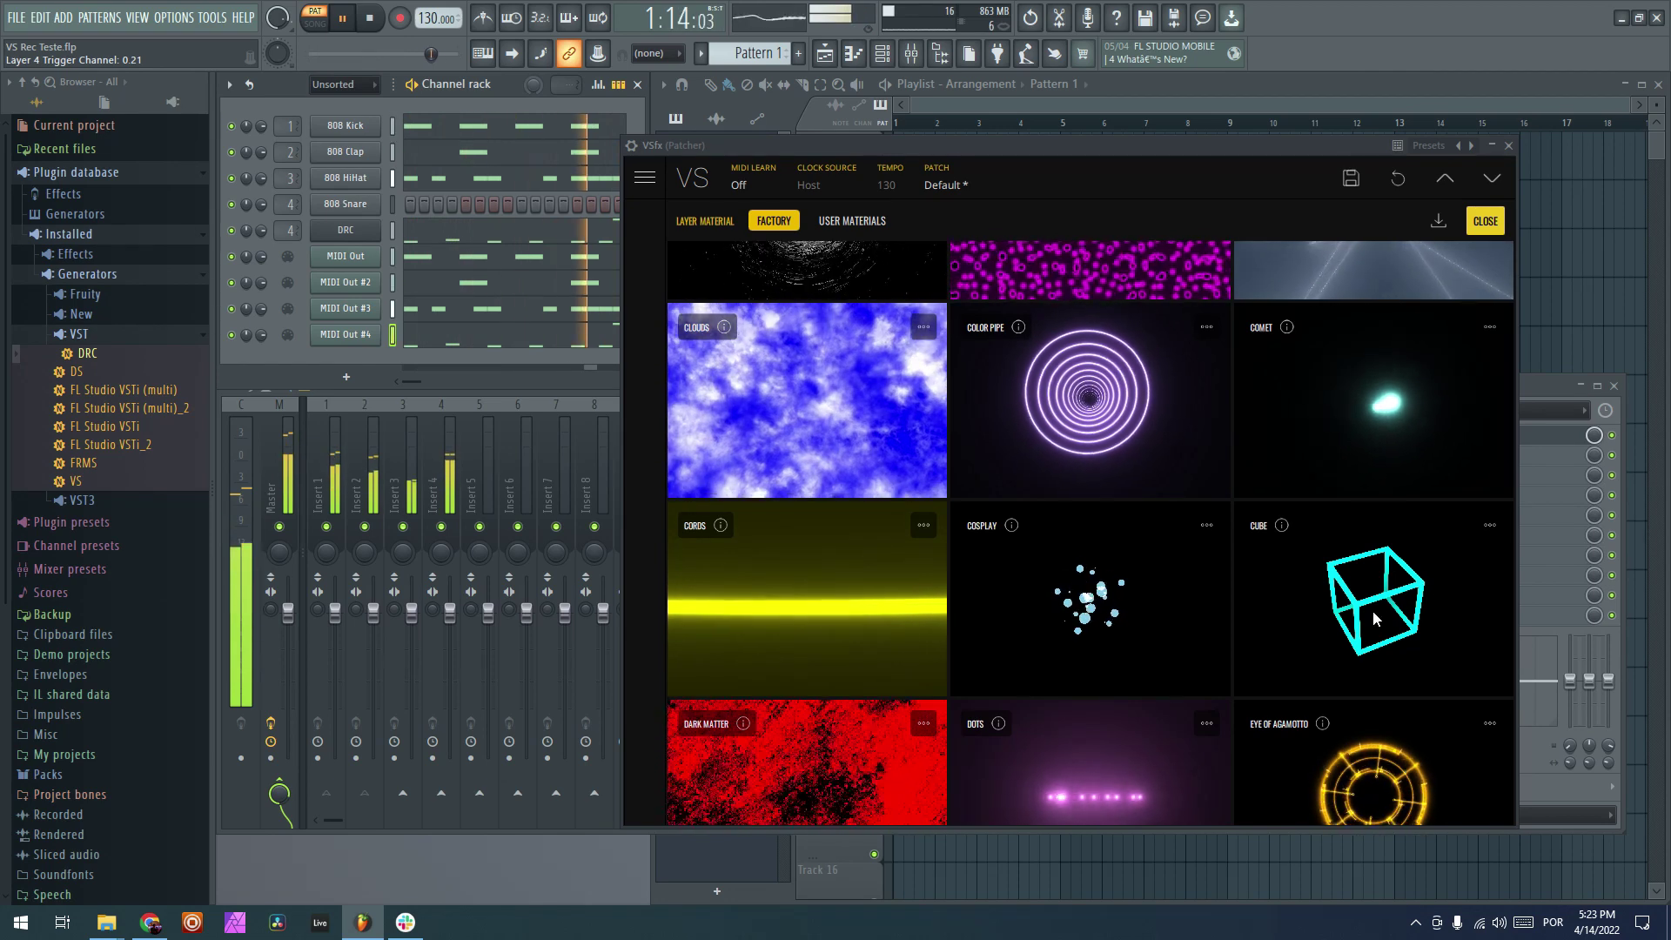
left_click(1341, 636)
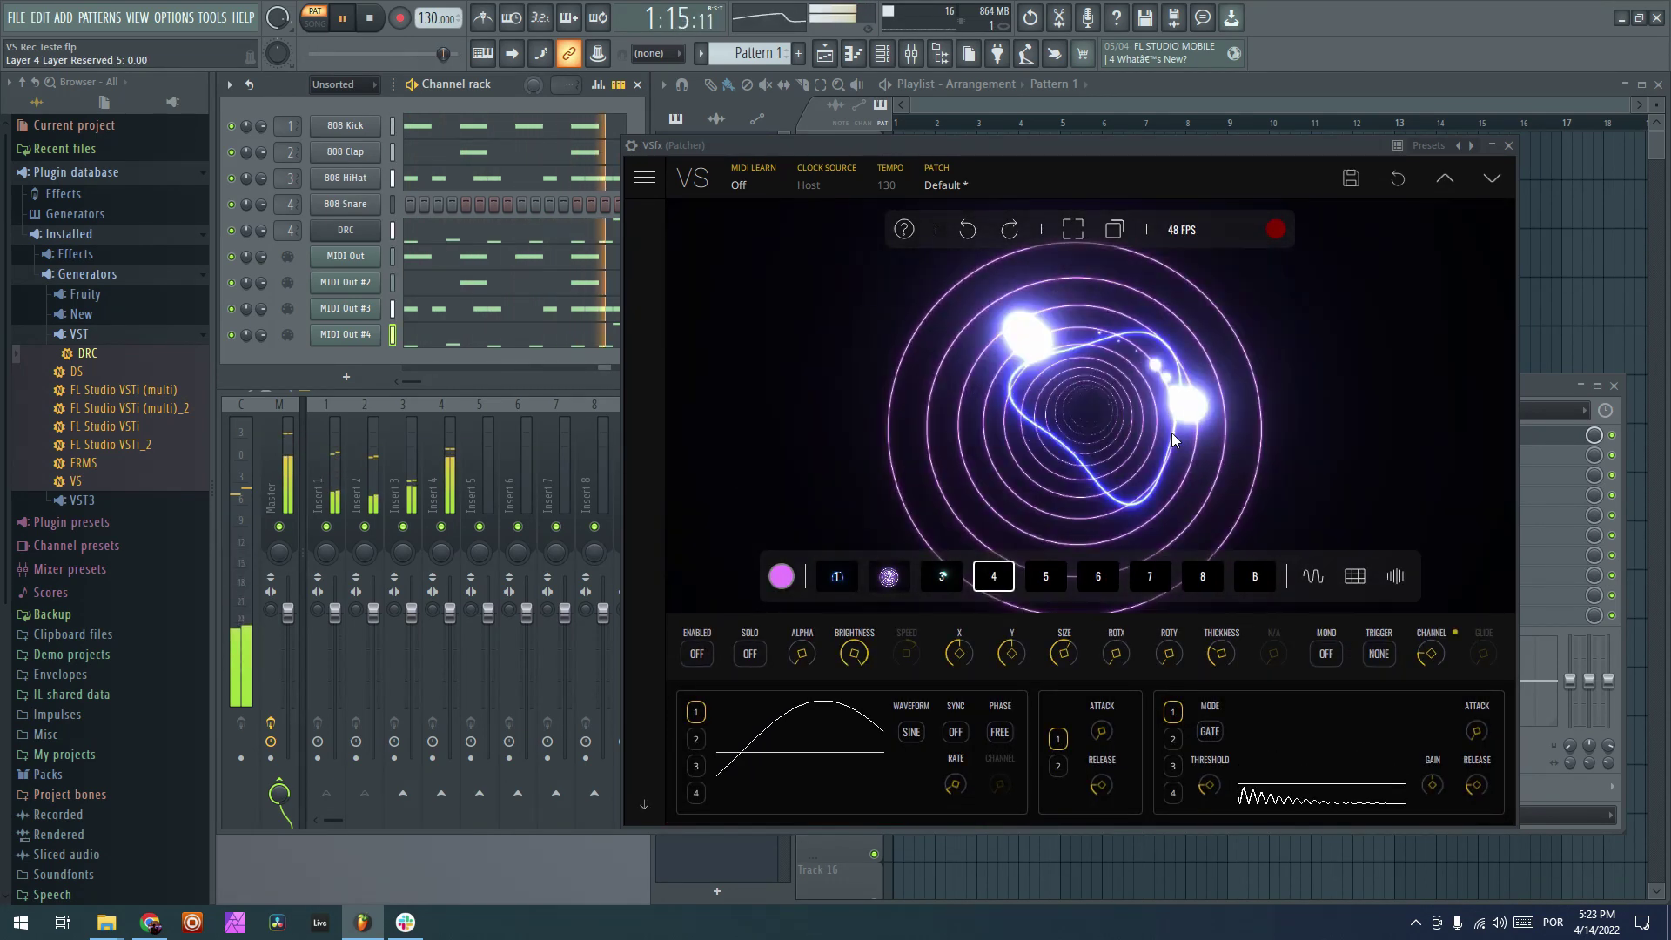
left_click(699, 651)
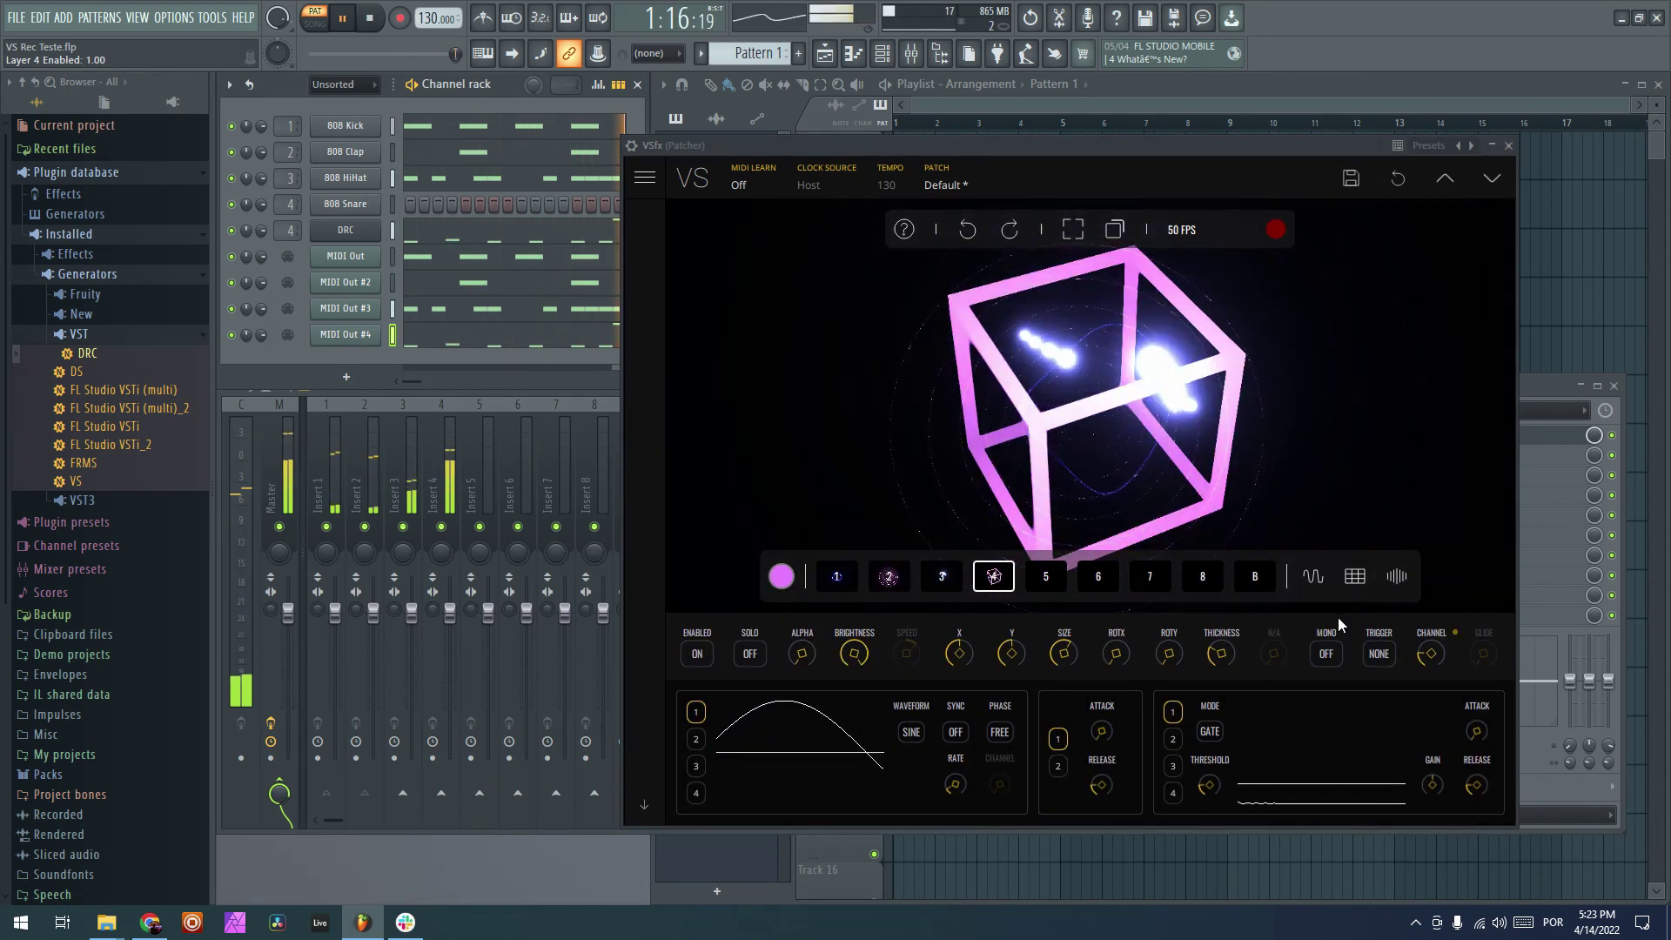
left_click(781, 582)
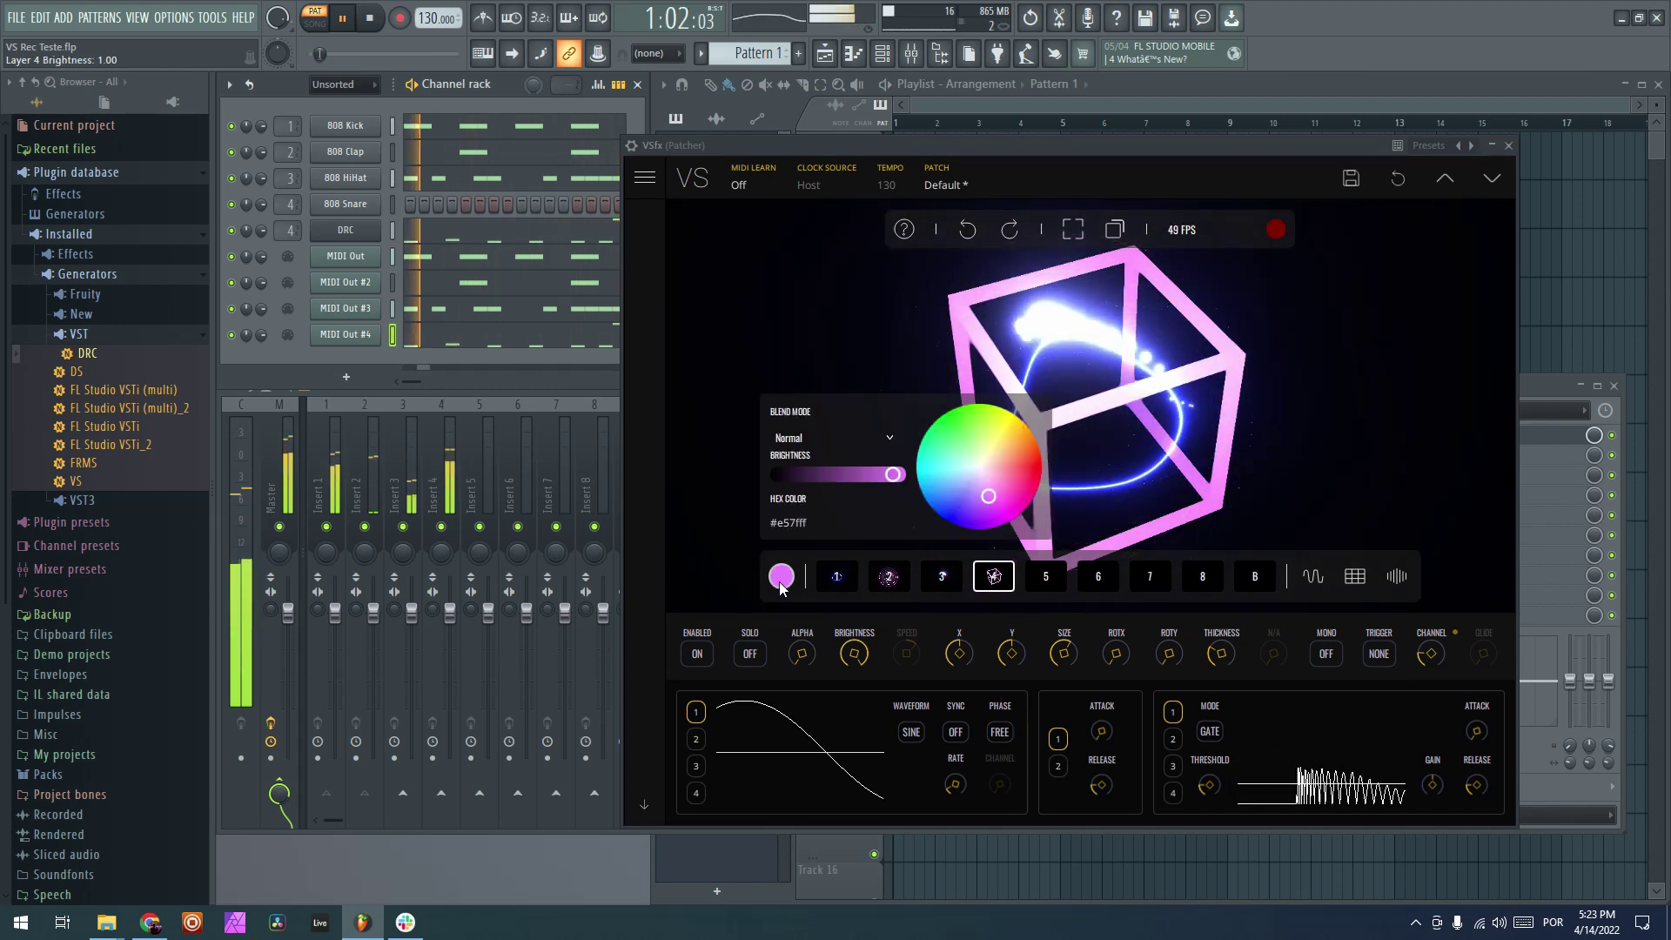
left_click_drag(993, 479, 1083, 467)
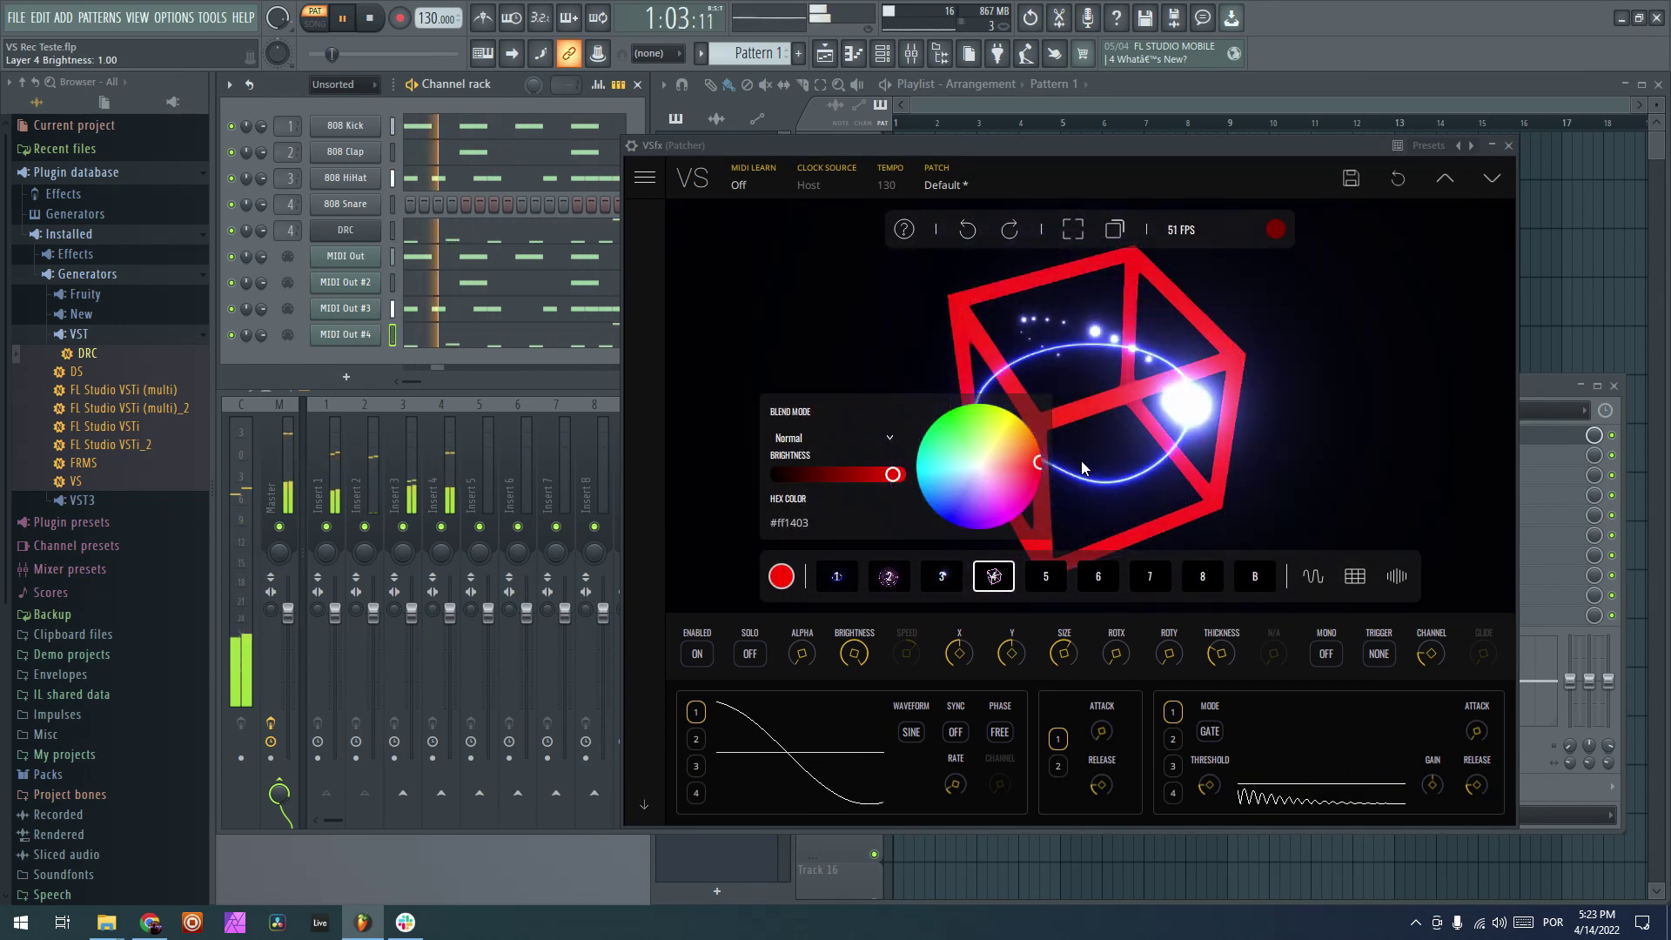
- Set layer 4's trigger to MIDI and its brightness to 0.42
left_click(1379, 652)
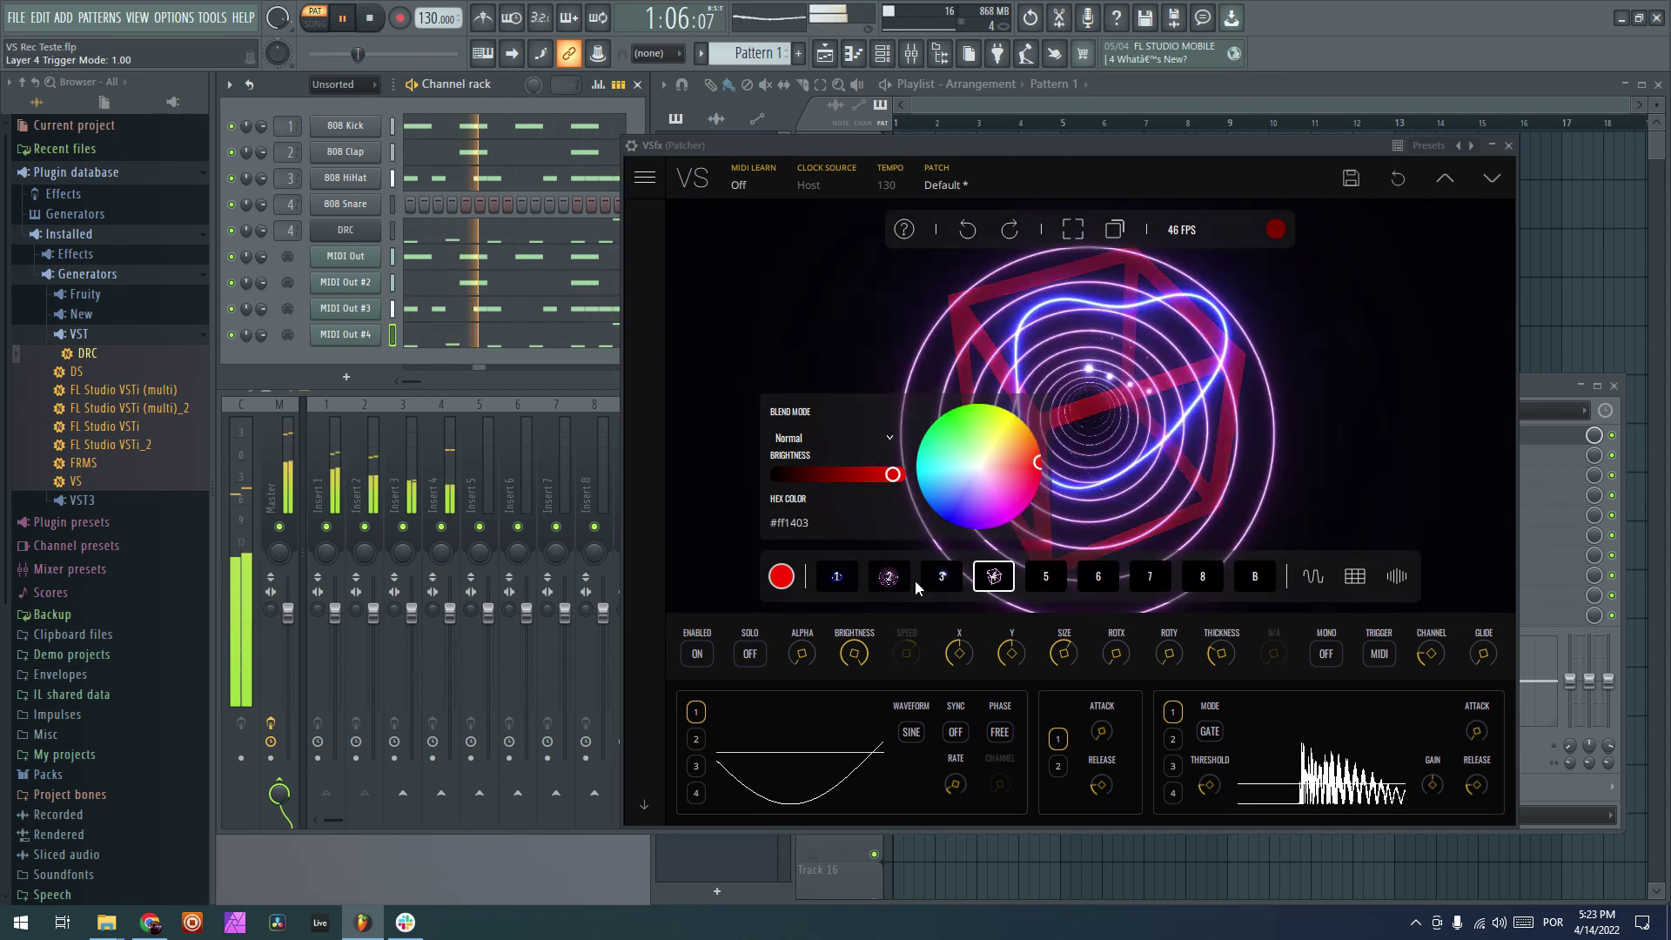
left_click(782, 578)
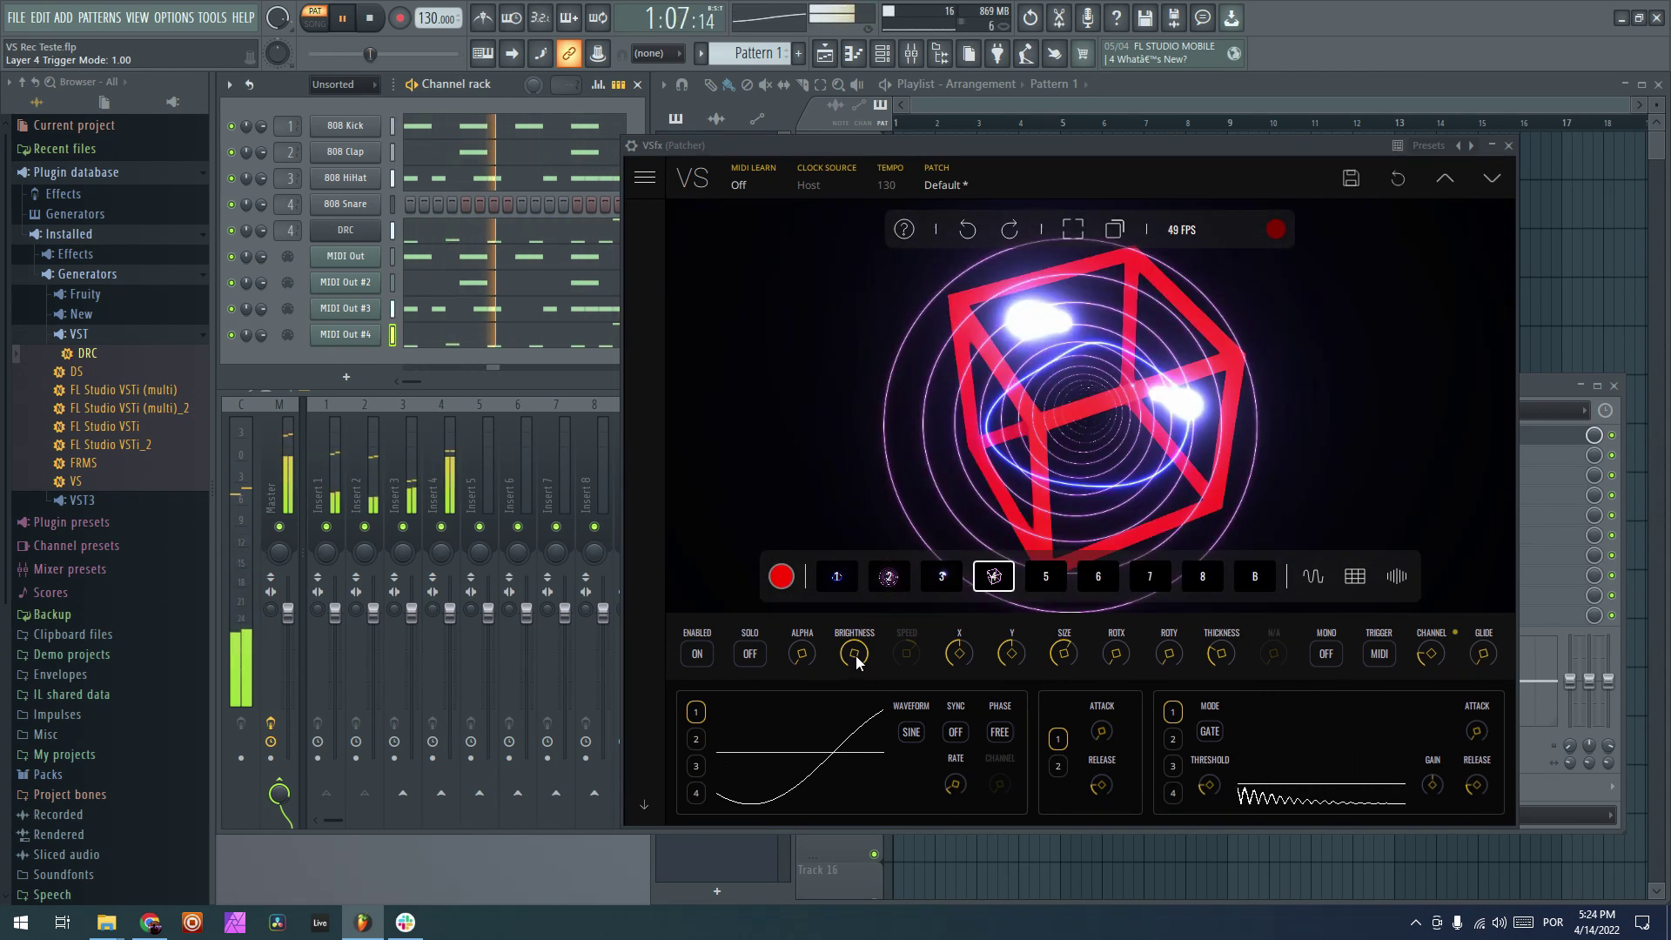
left_click_drag(857, 660, 896, 882)
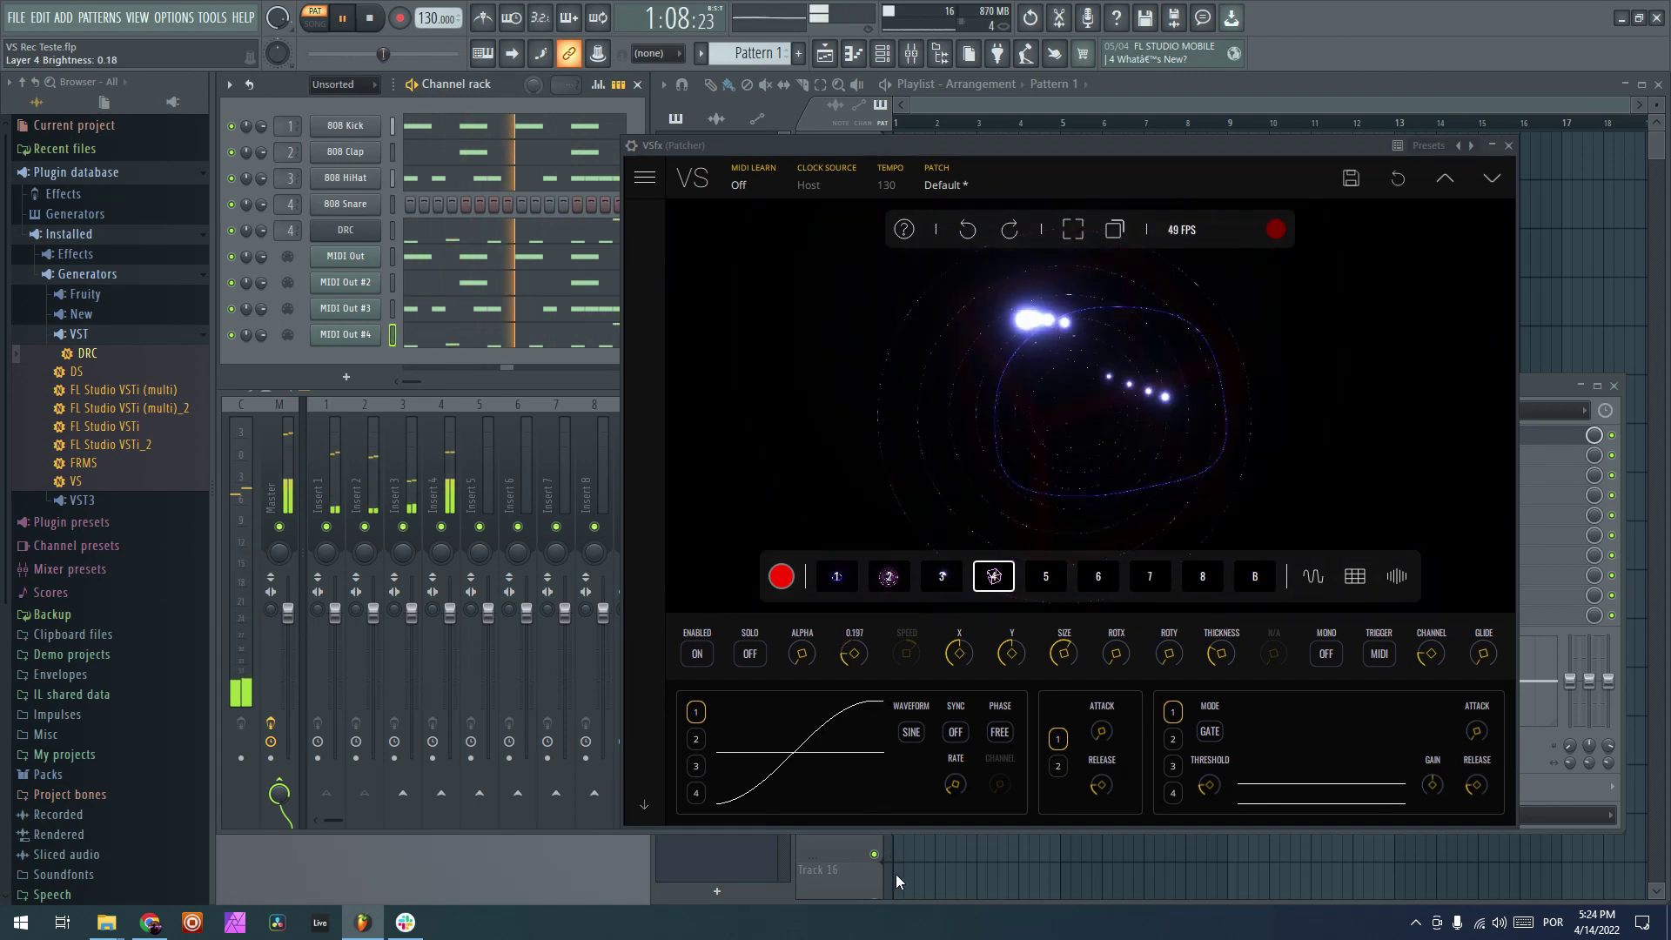
left_click_drag(896, 874, 886, 804)
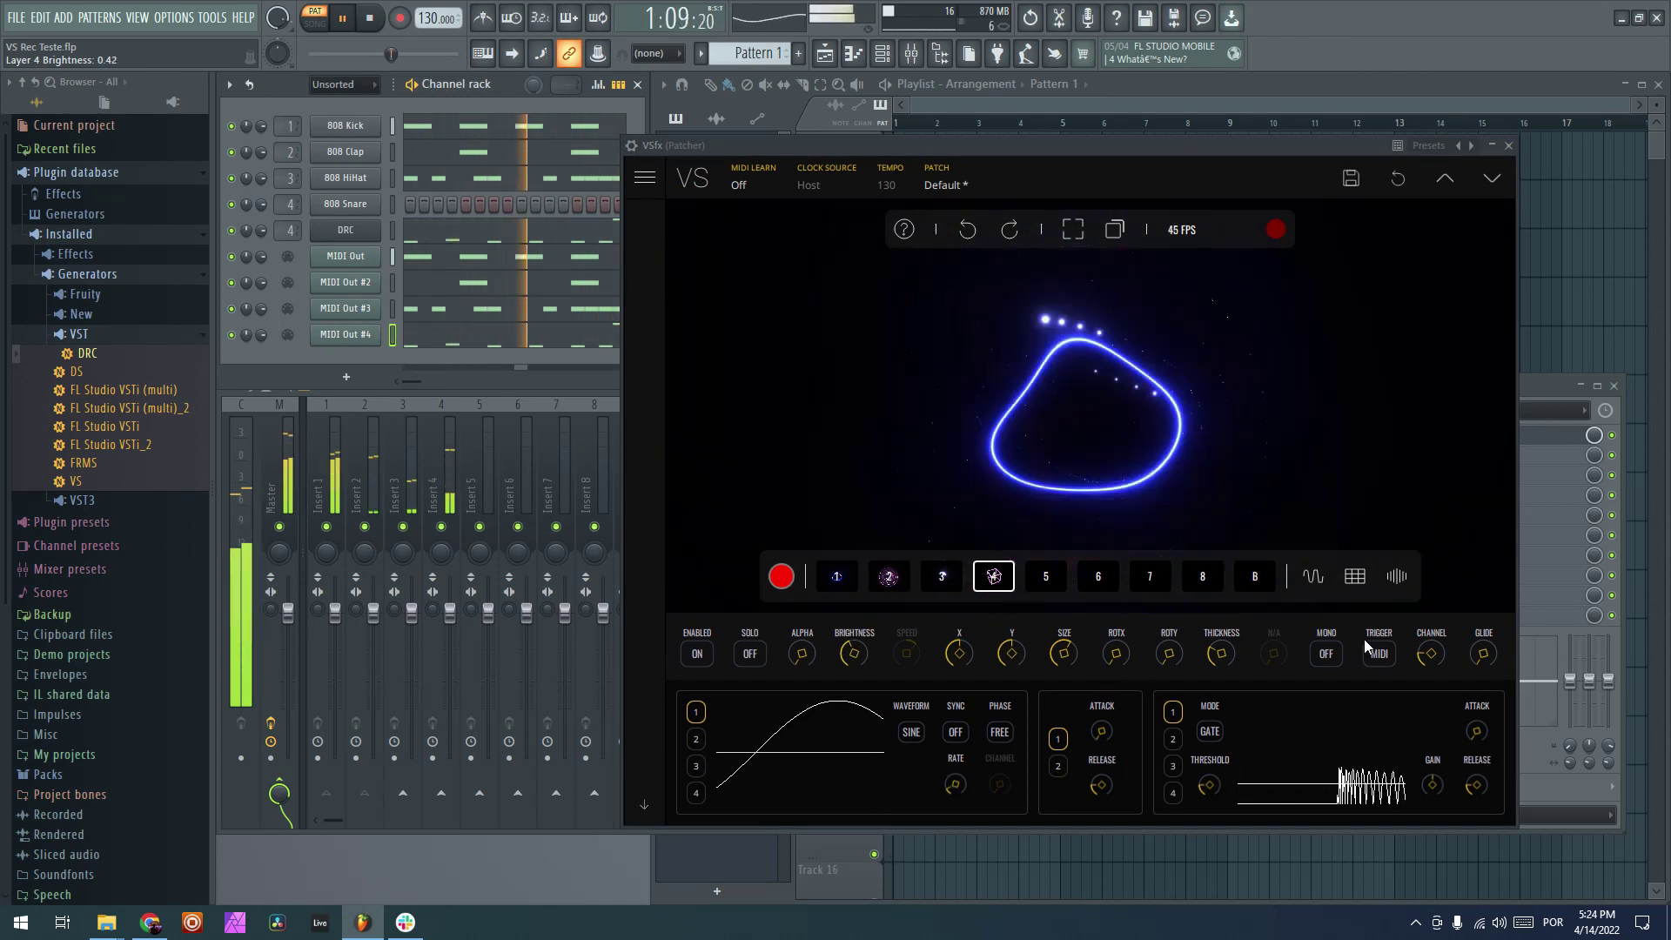
left_click(1355, 576)
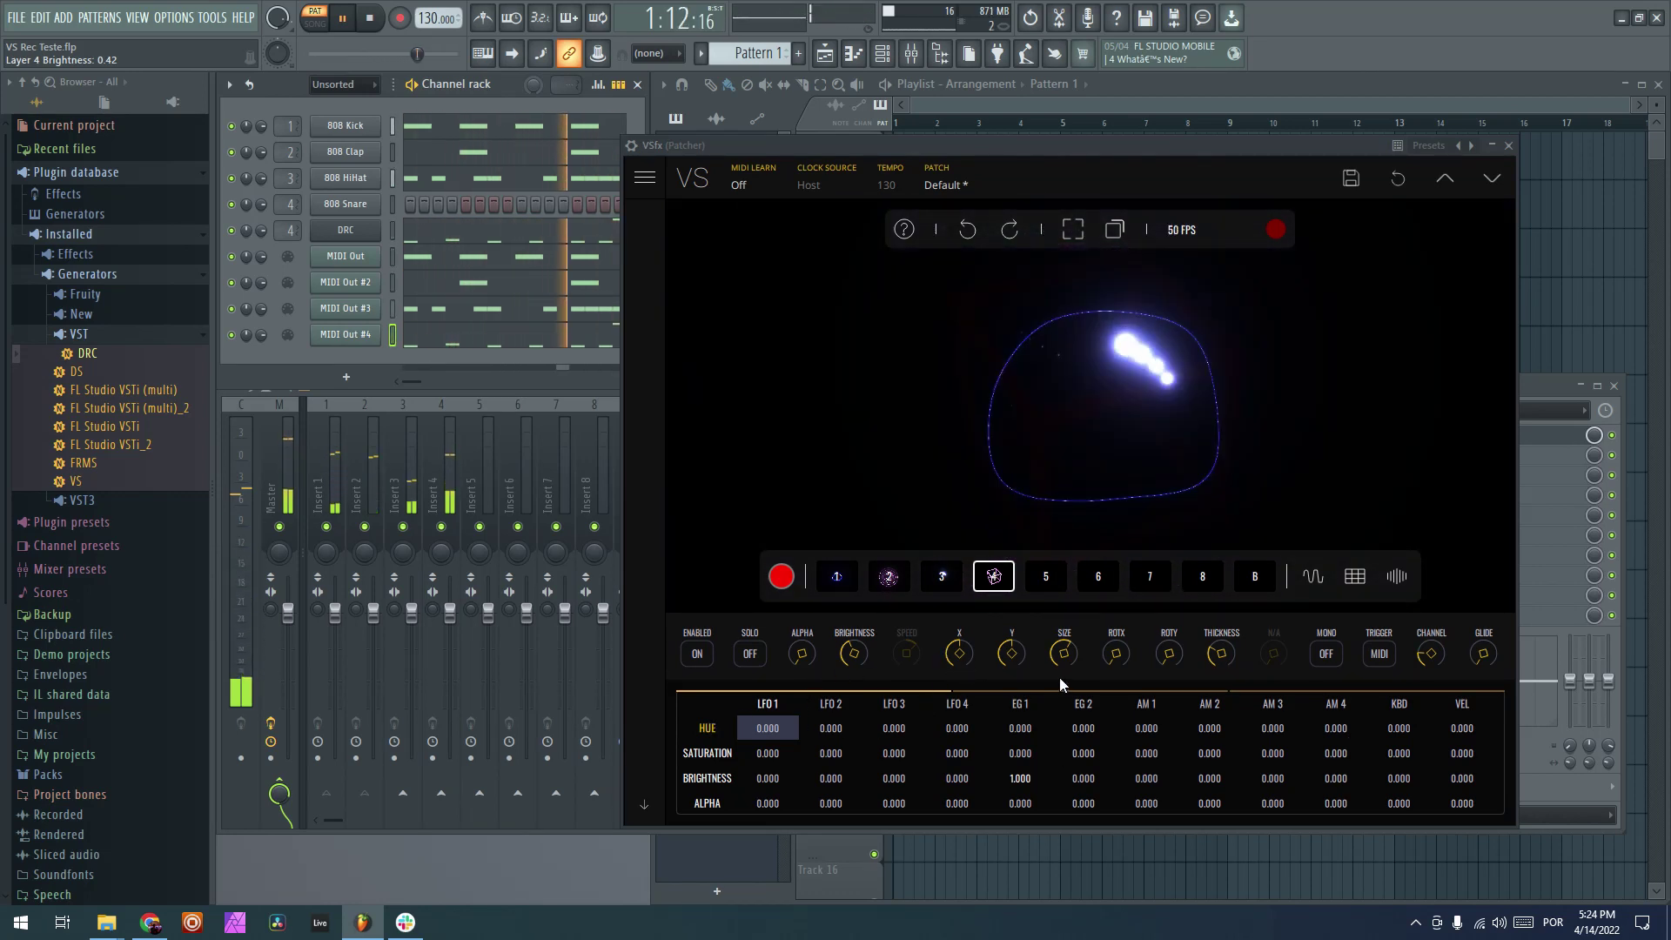
scroll(755, 762, "down", 2)
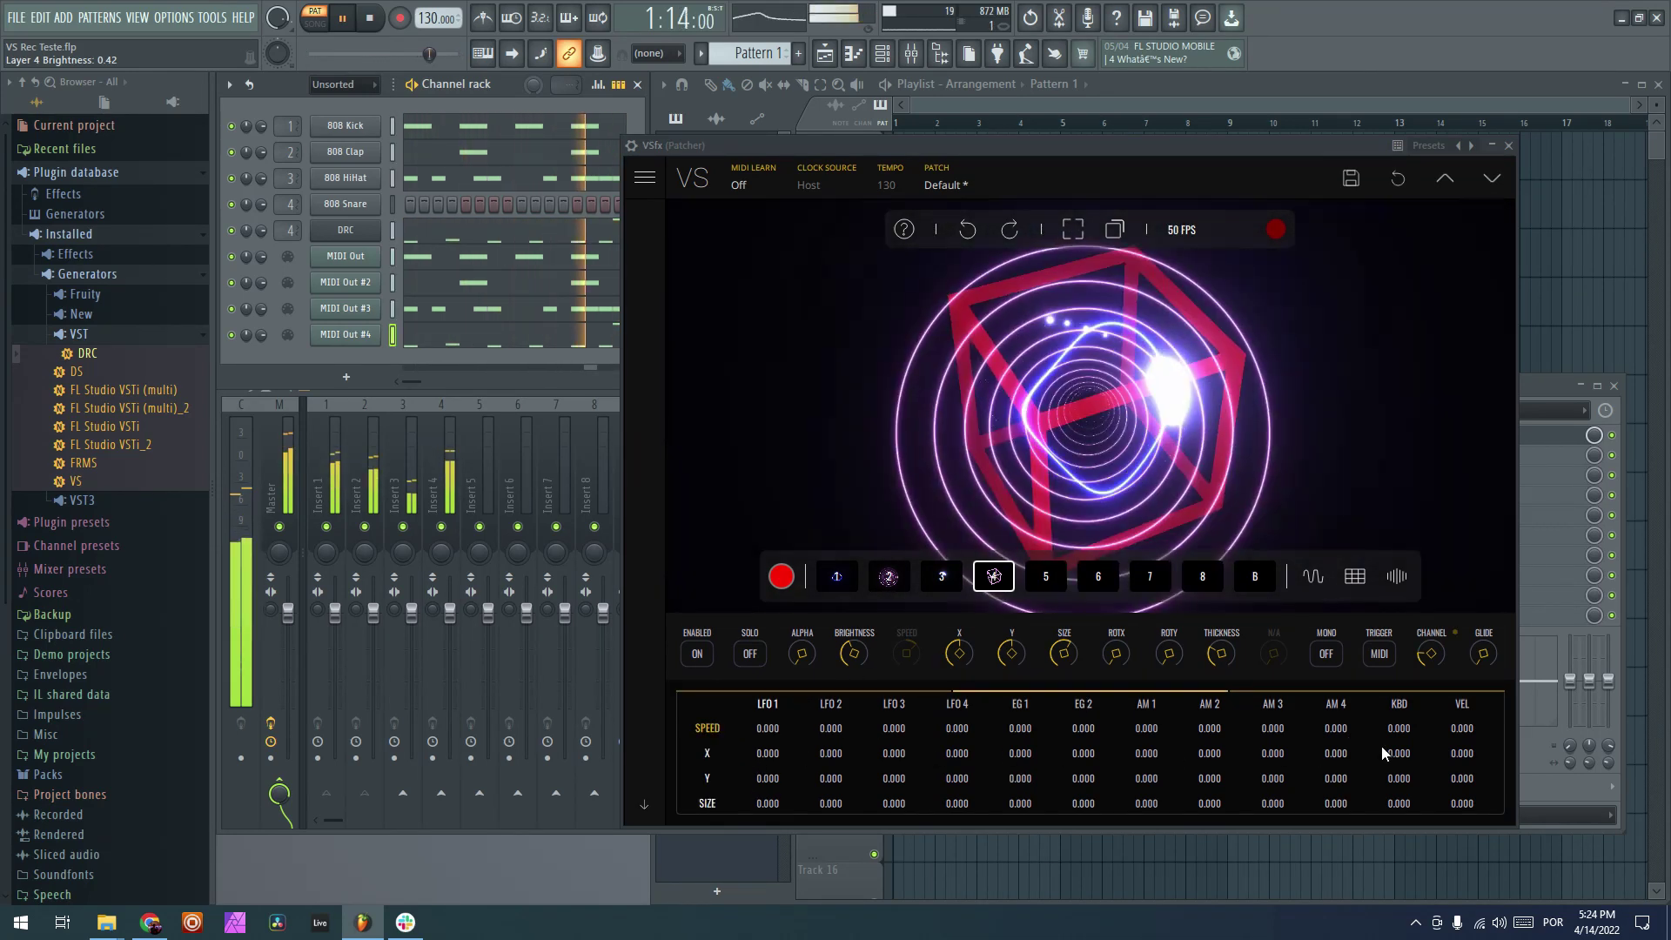
- Set layer 4's KBD-to-X modulation amount to about -0.22 and adjust its X position
left_click_drag(1396, 747, 1376, 801)
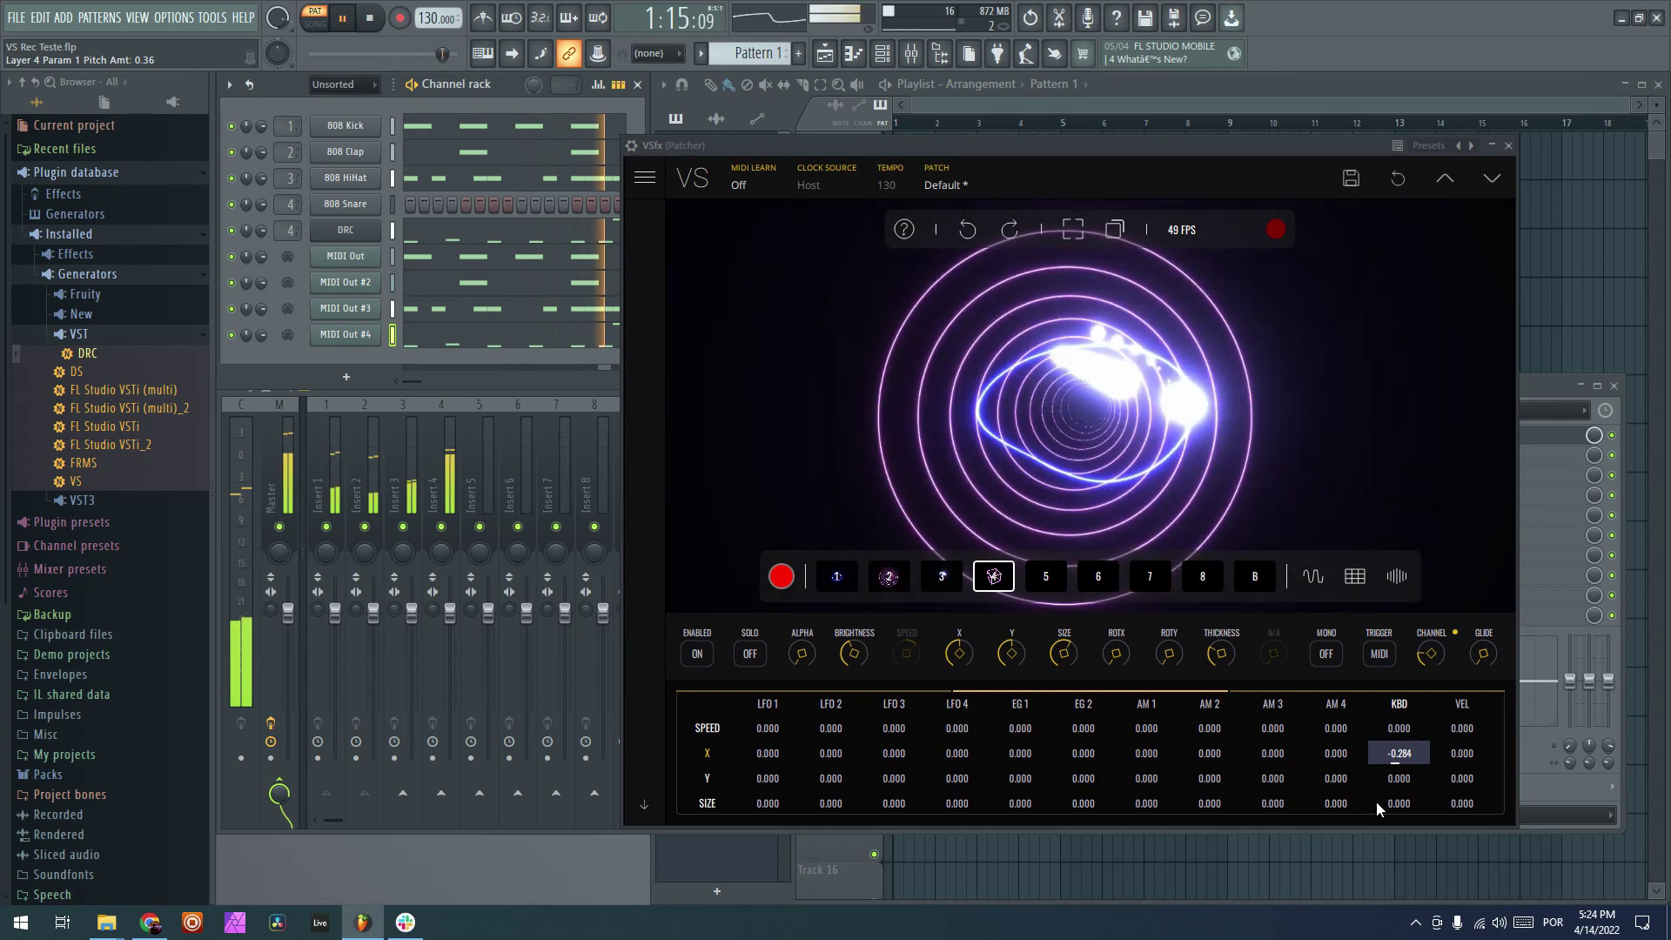
left_click_drag(966, 643, 957, 575)
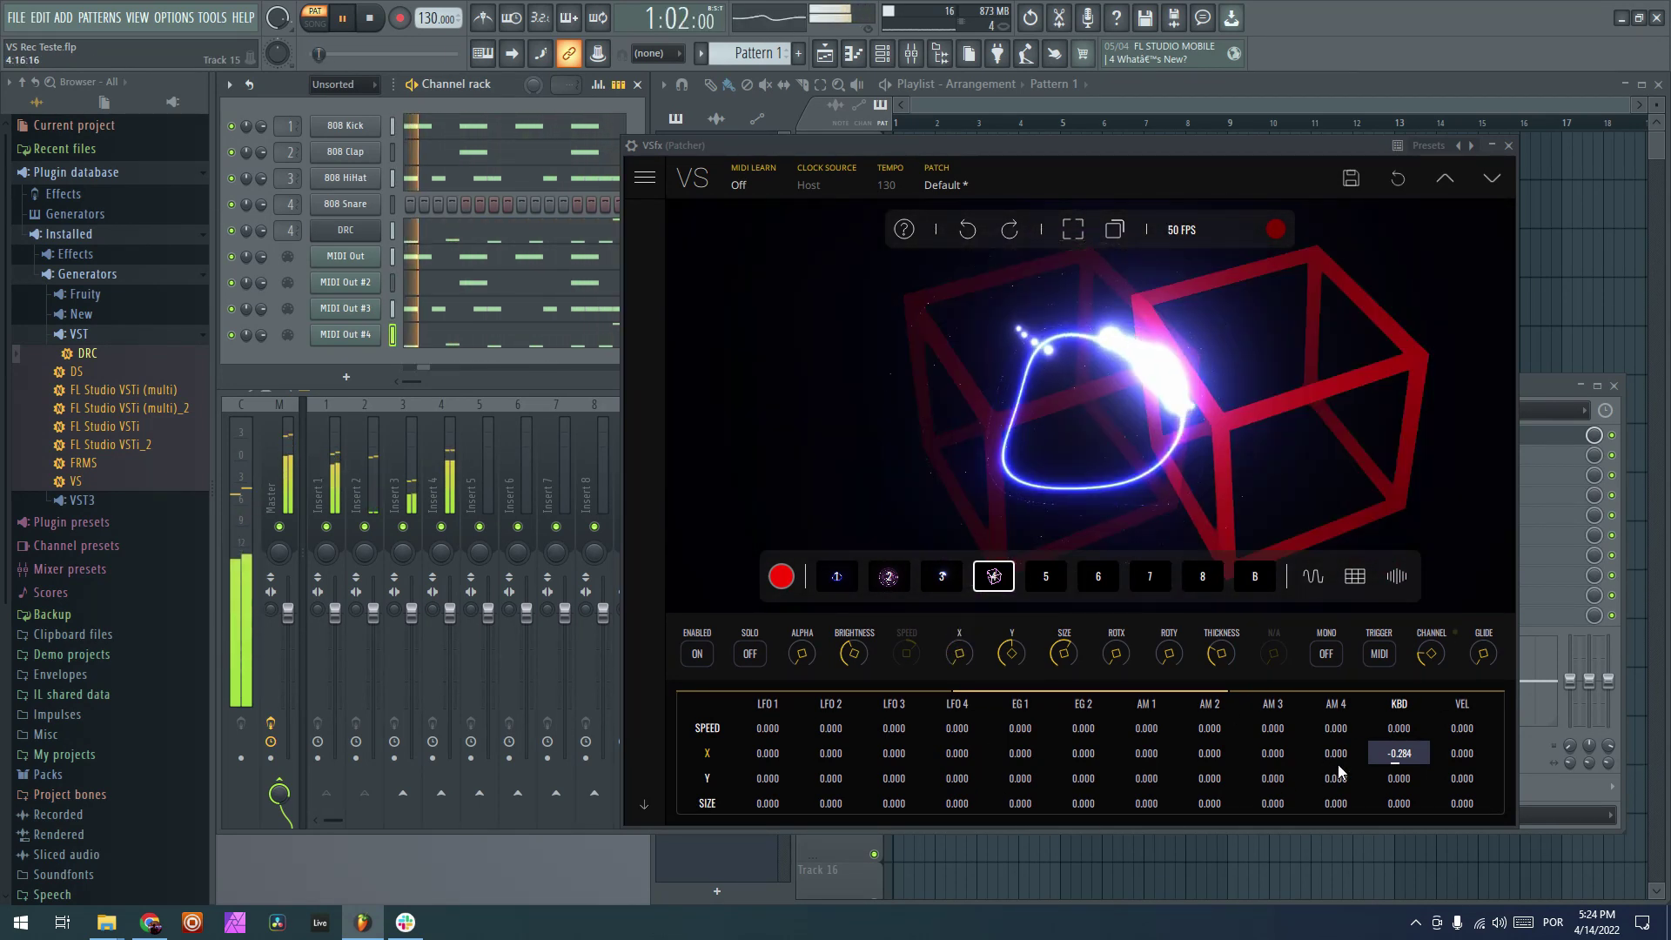
left_click_drag(1399, 754, 1394, 618)
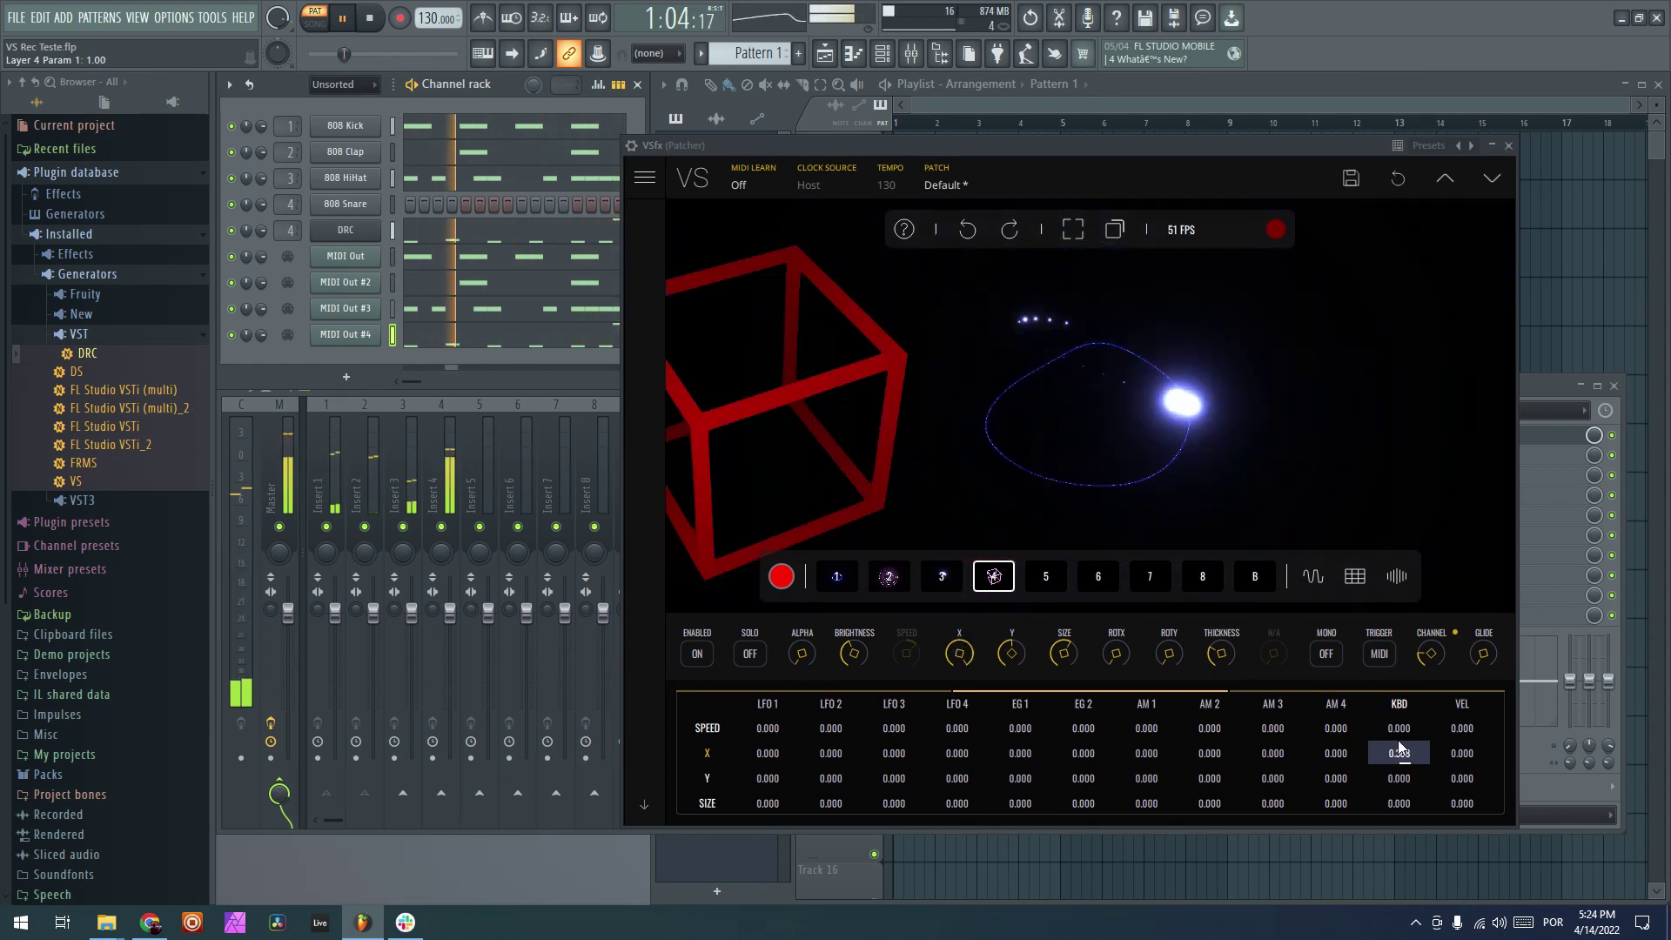
left_click_drag(1403, 765, 1385, 852)
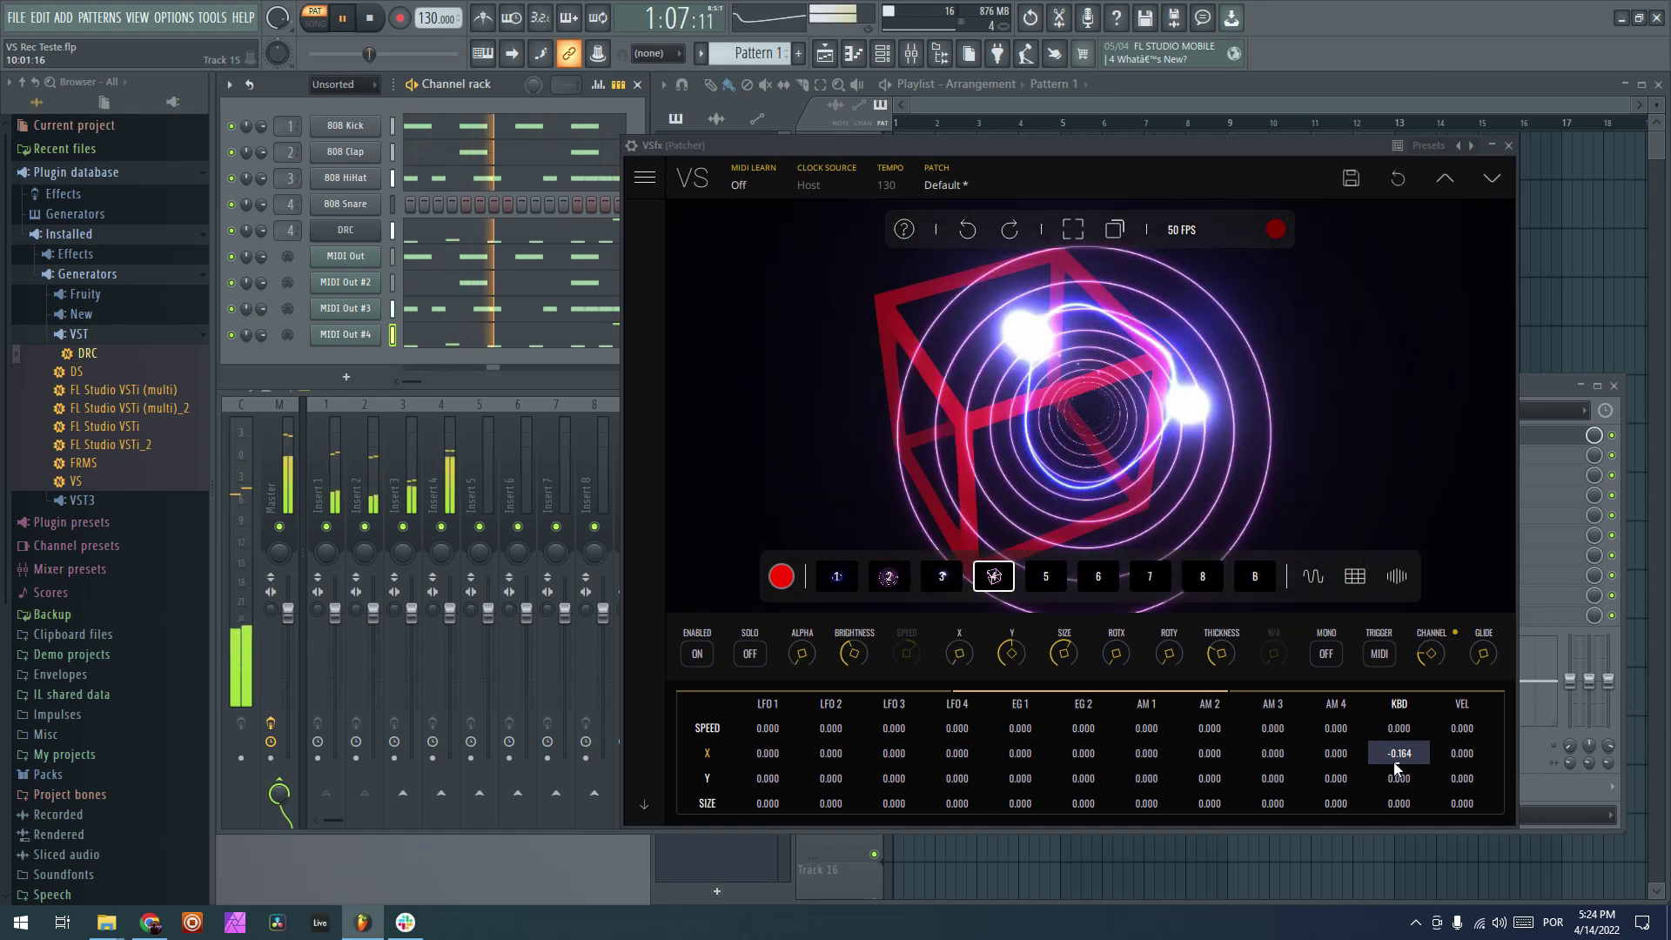
left_click_drag(1398, 754, 1392, 776)
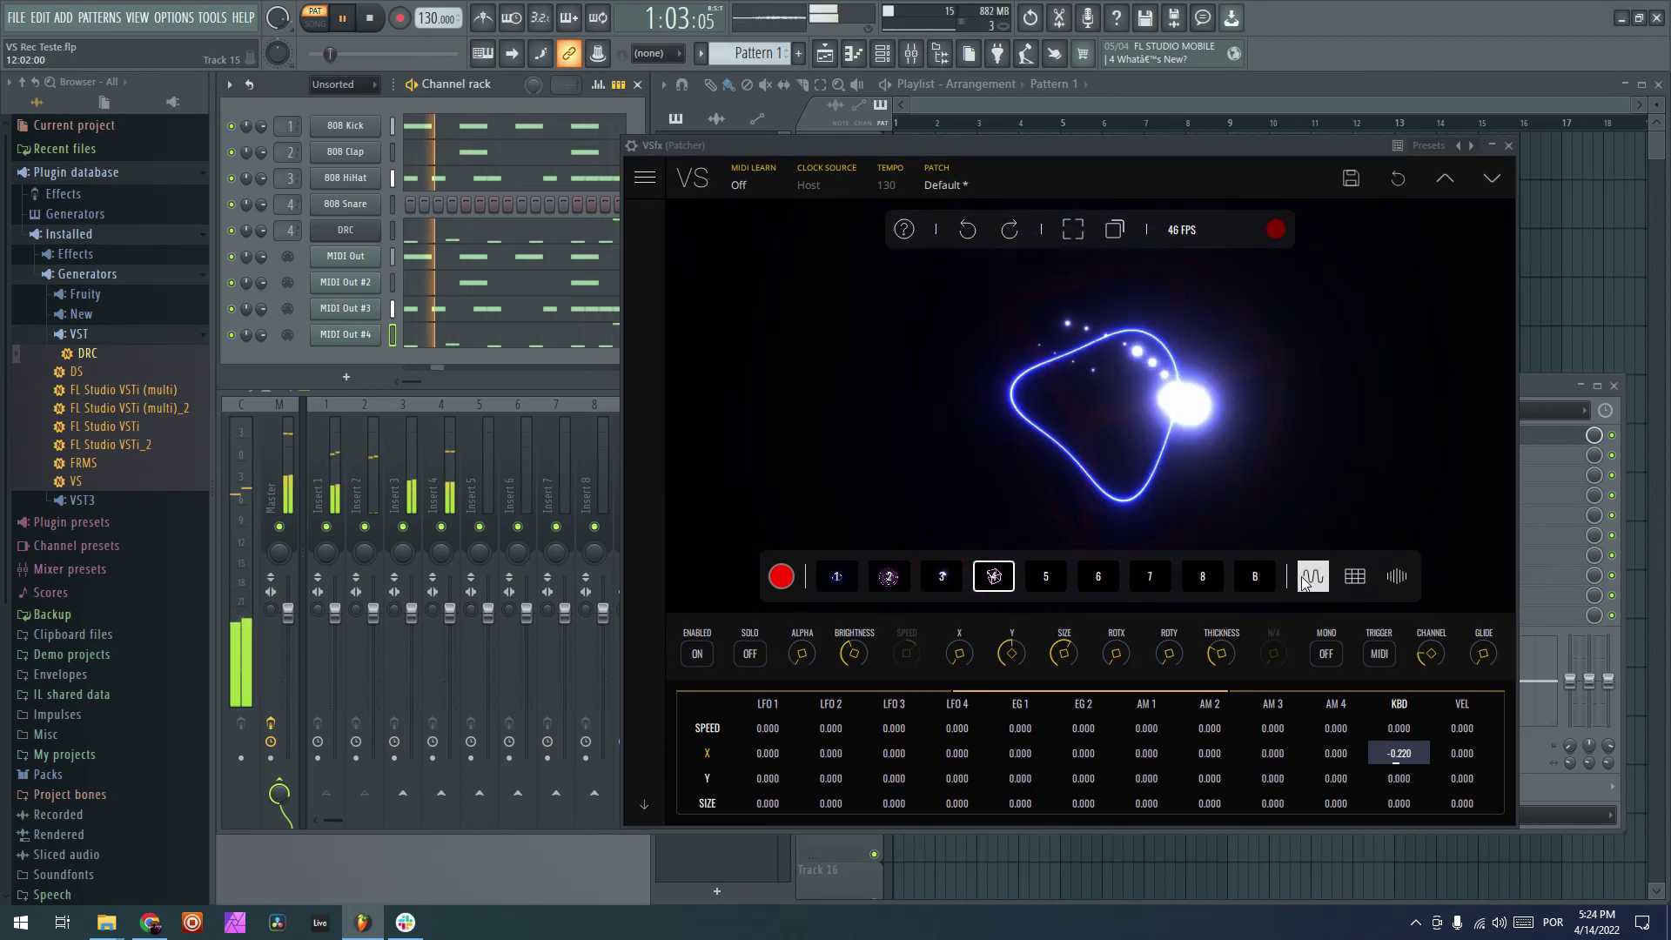
left_click(1312, 576)
- Load Dark Matter into VSfx layer slot 5, enable it, and lower its brightness
left_click(1045, 581)
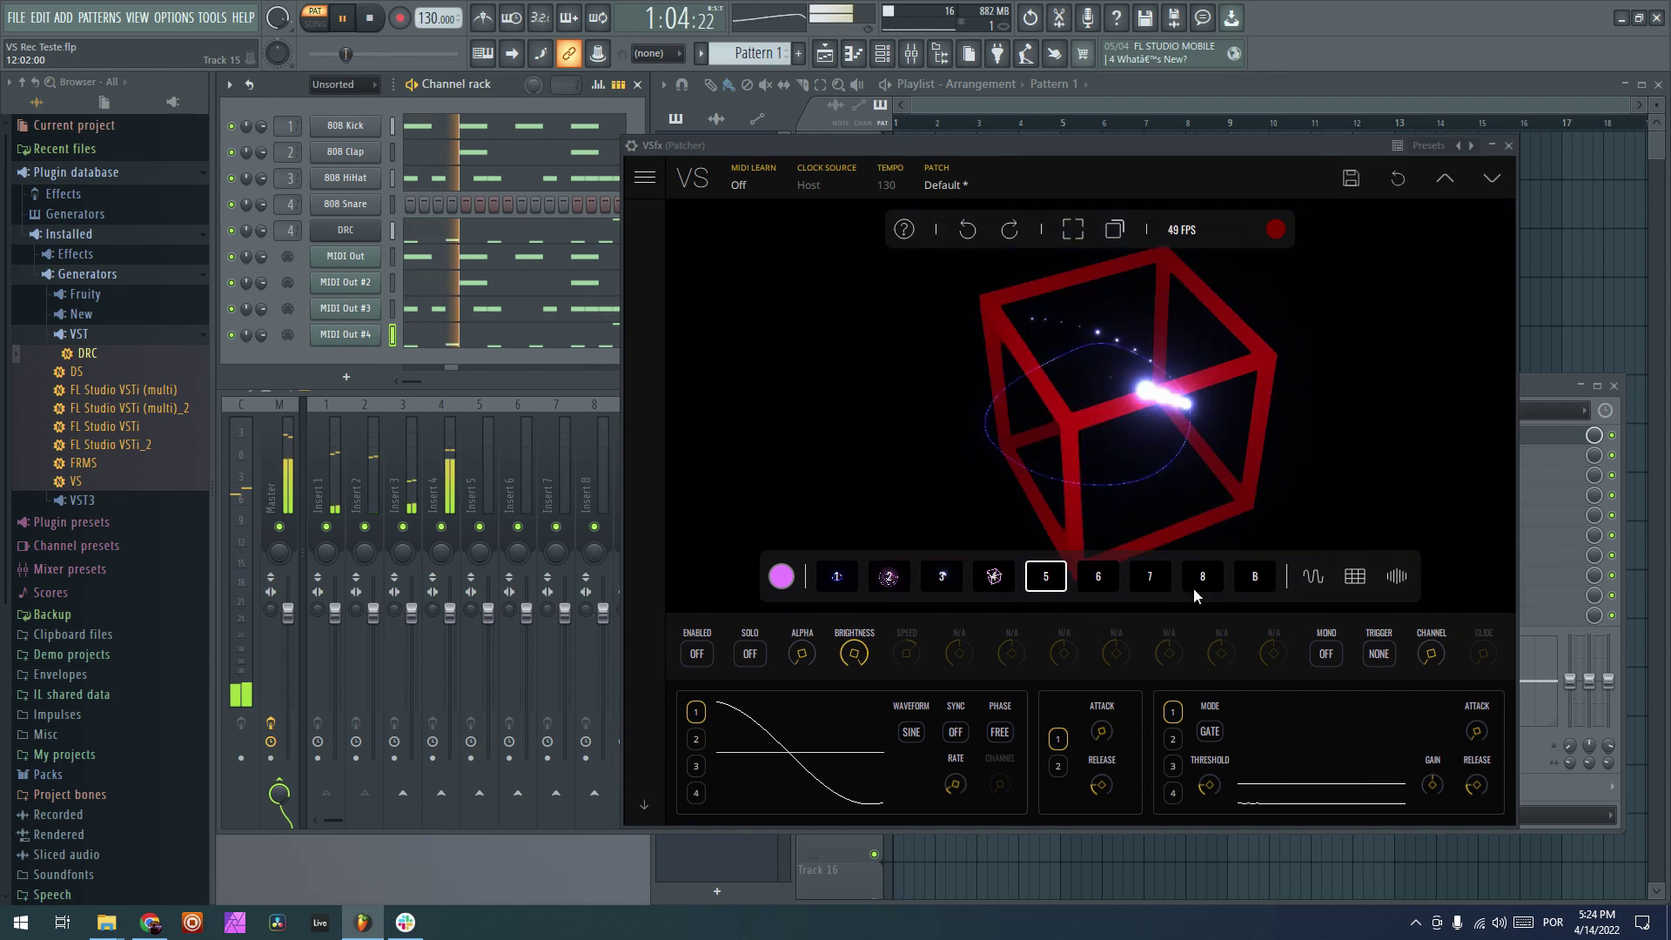
left_click(1040, 579)
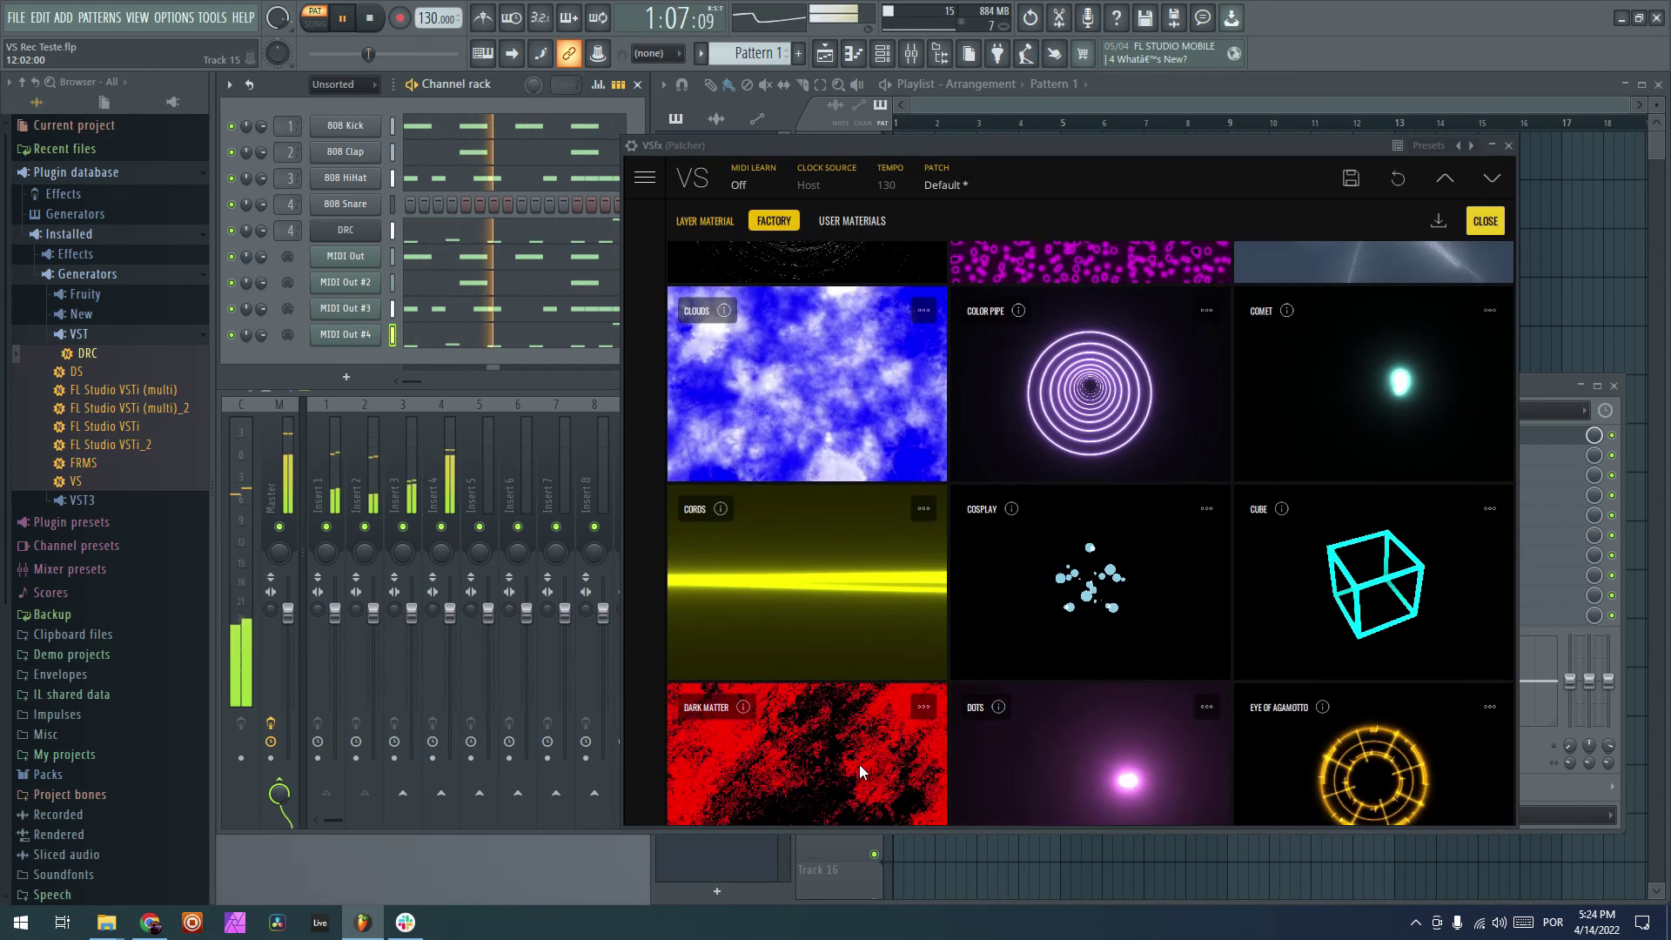
left_click(854, 762)
left_click(698, 653)
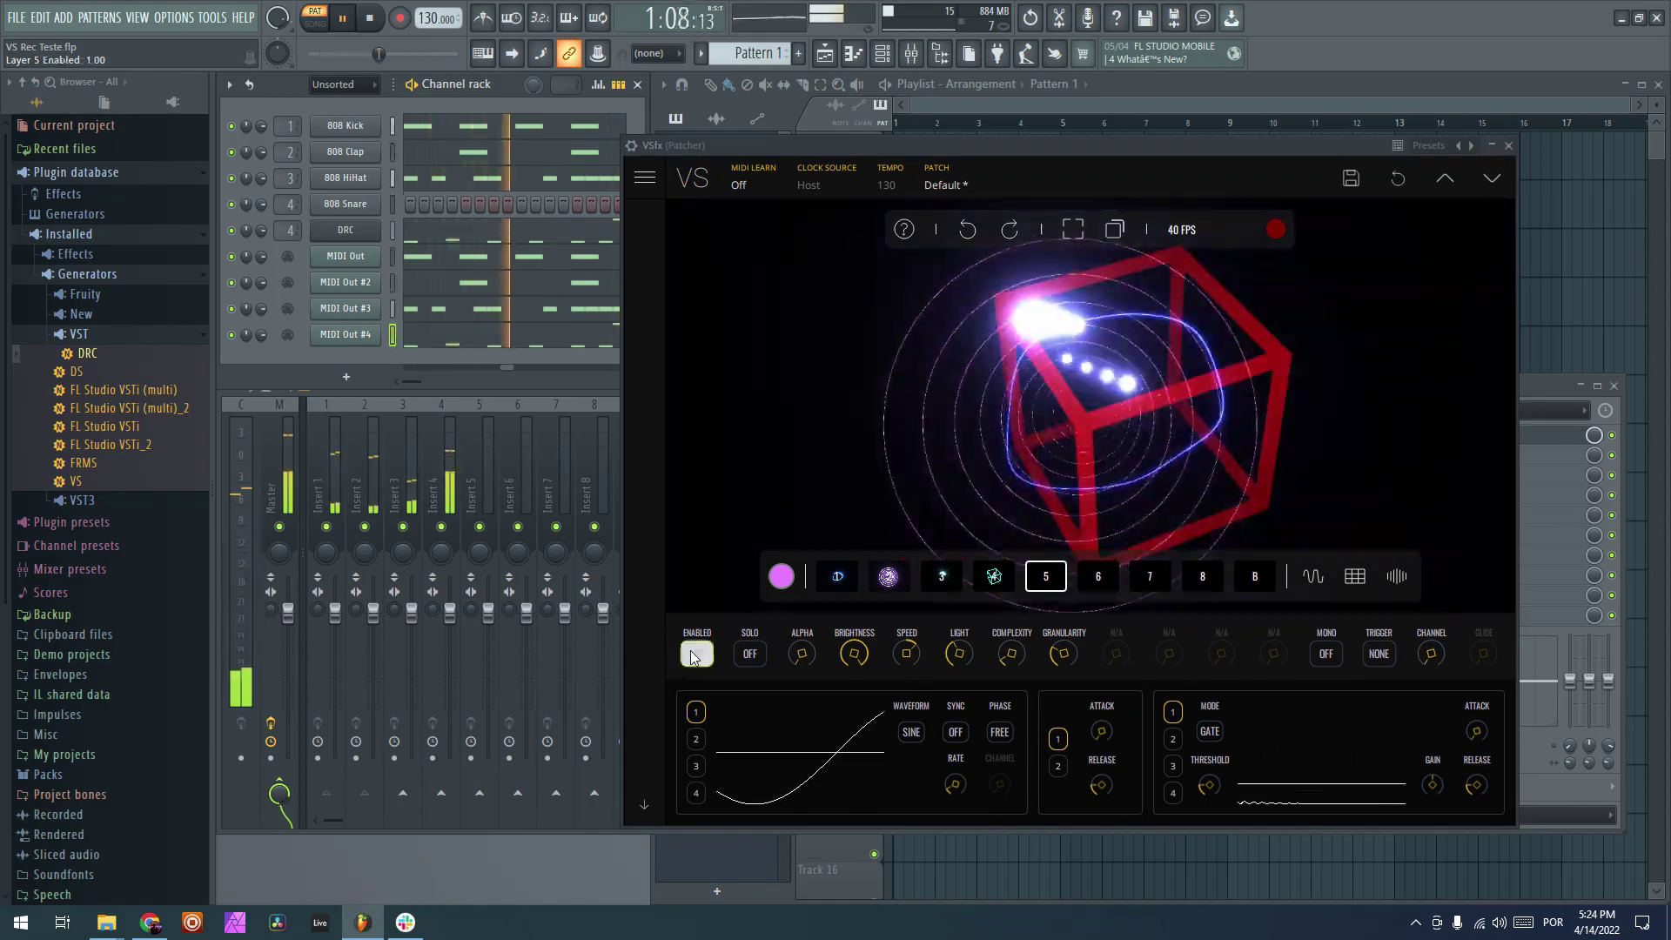
left_click_drag(850, 657, 850, 692)
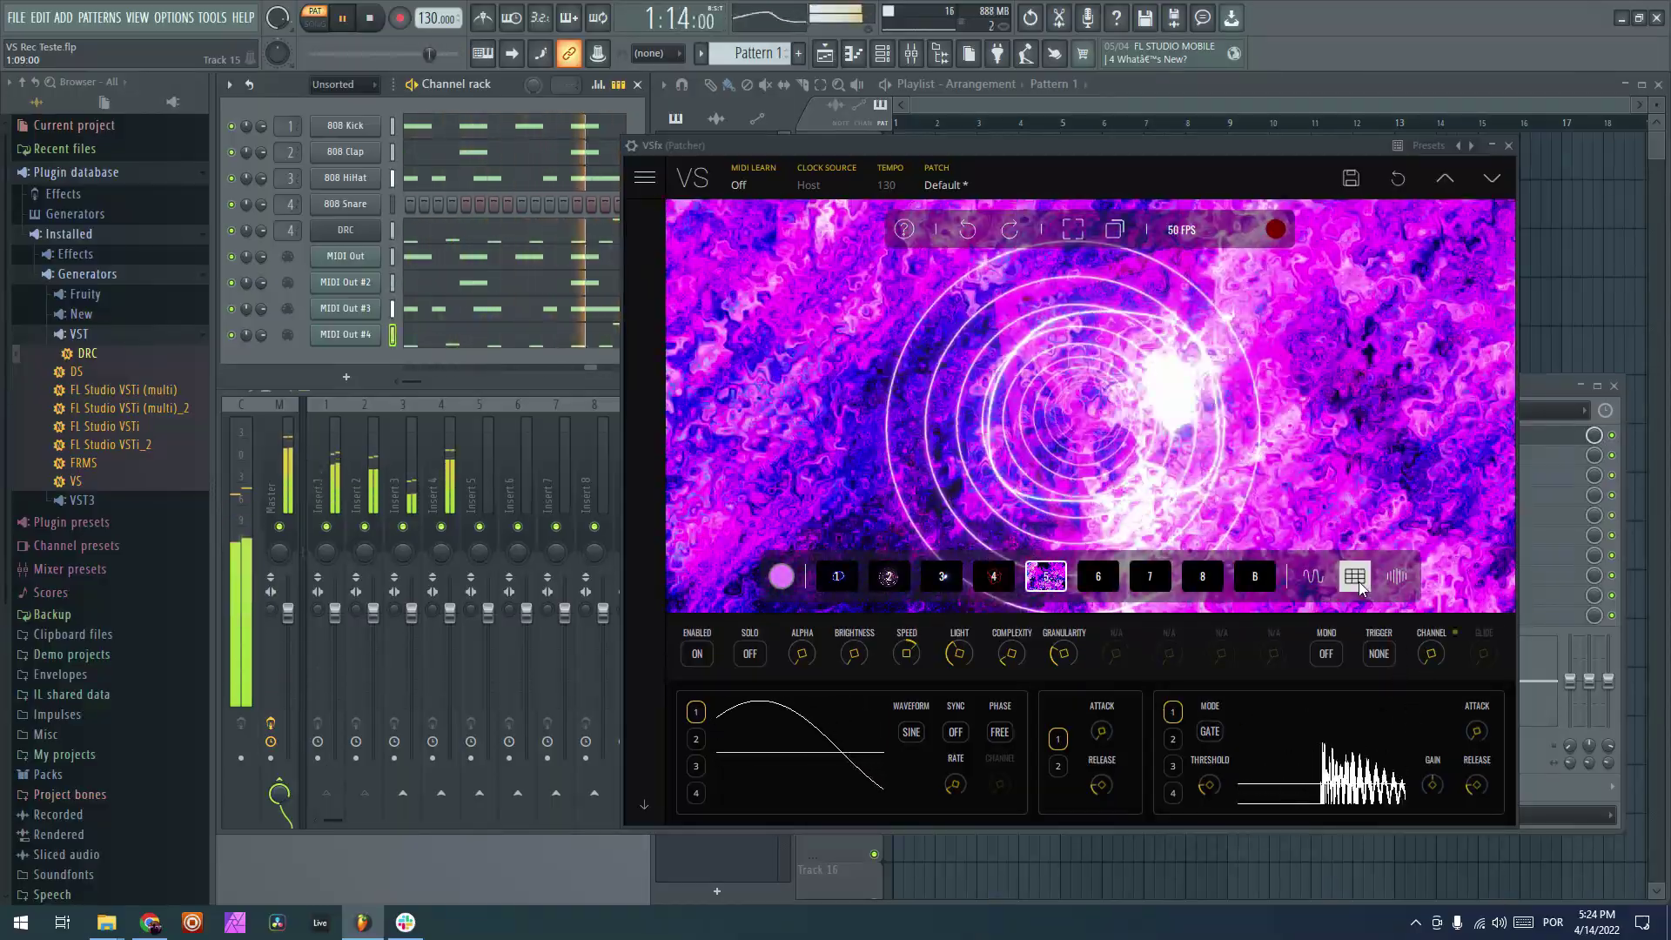
left_click(1355, 580)
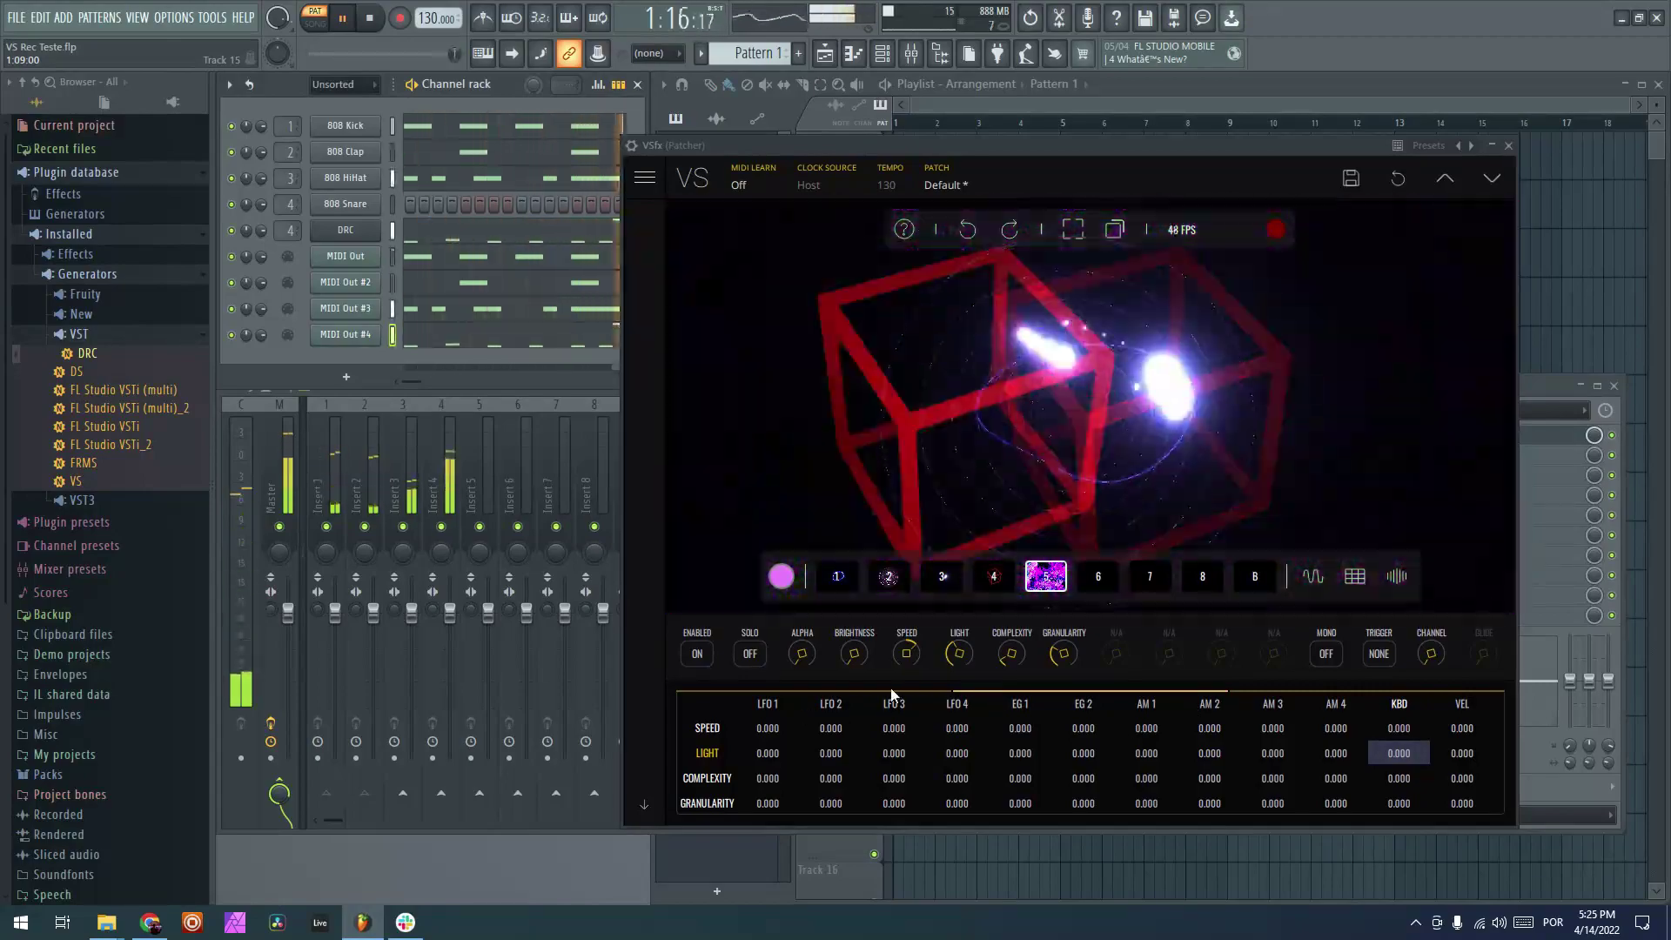
scroll(967, 730, "up", 2)
left_click_drag(1019, 779, 1070, 779)
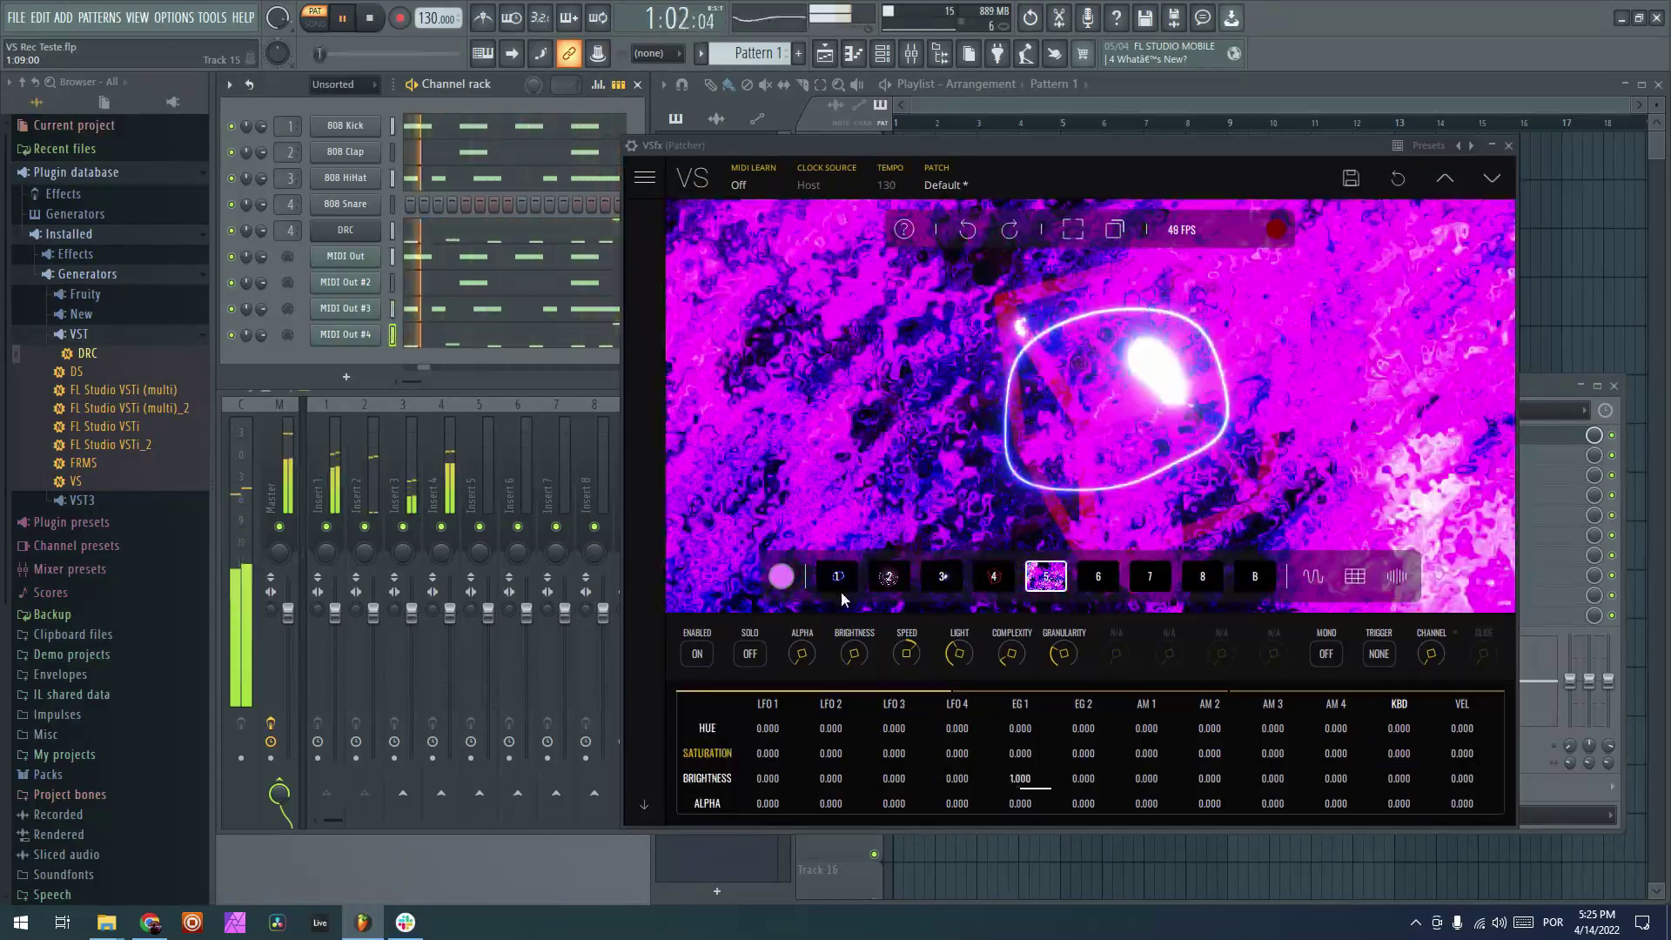
- Reset the EG1 Brightness amount to 0 and set the AM1 Brightness amount to 1.000
left_click_drag(1019, 783, 1037, 826)
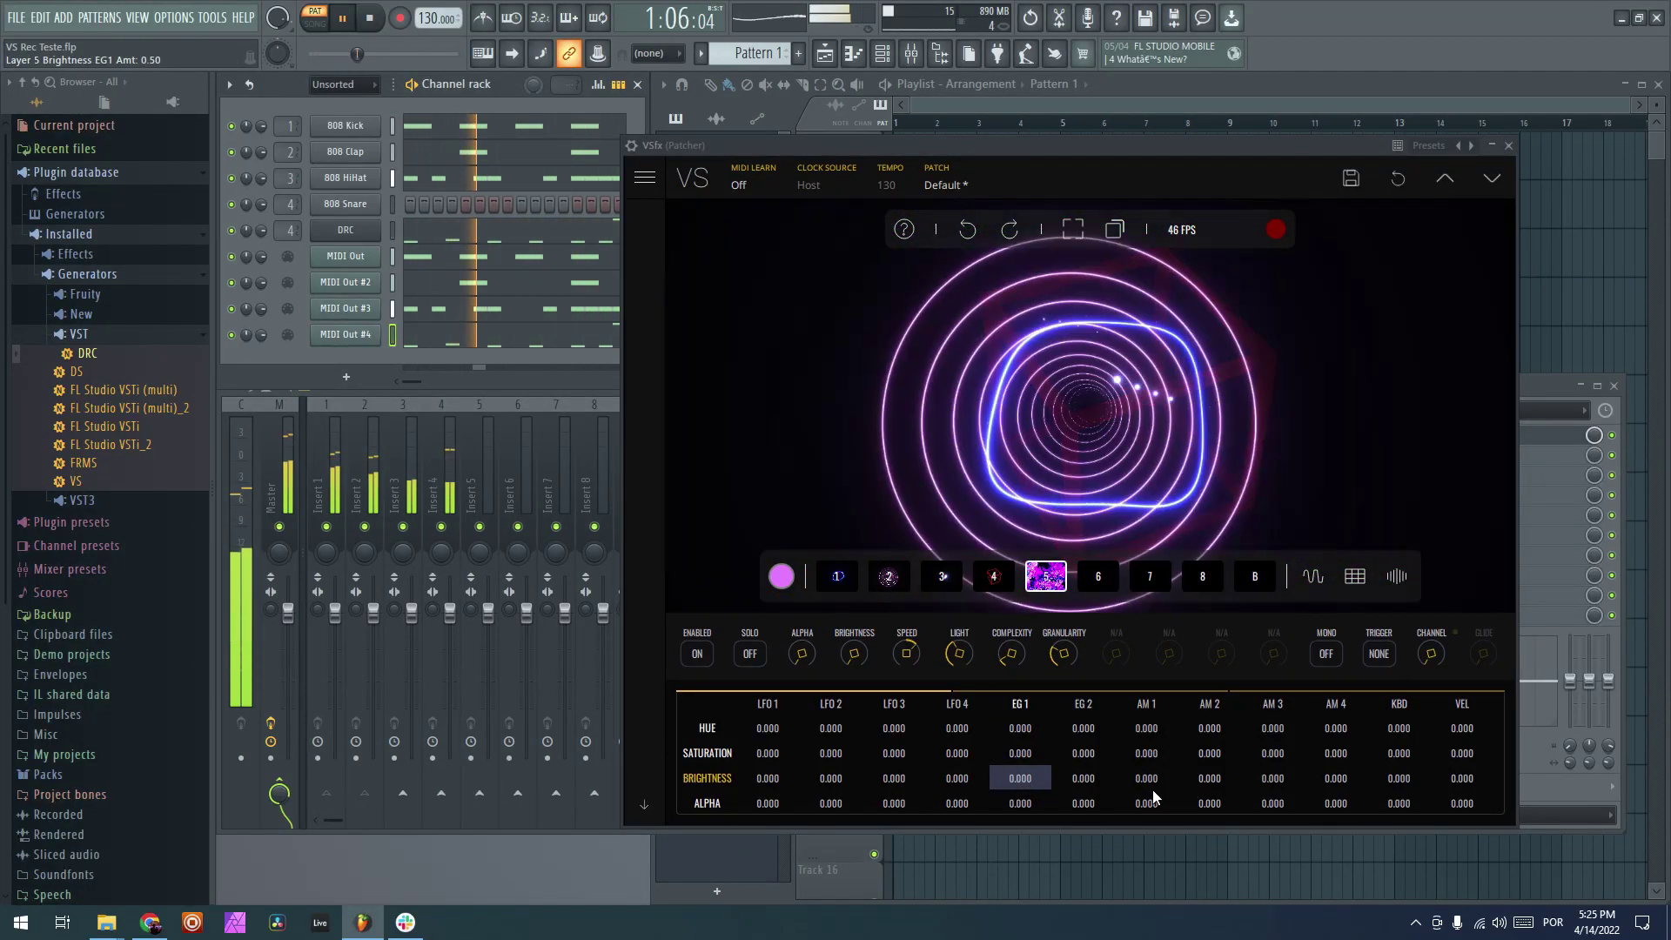
left_click_drag(1014, 782, 1029, 656)
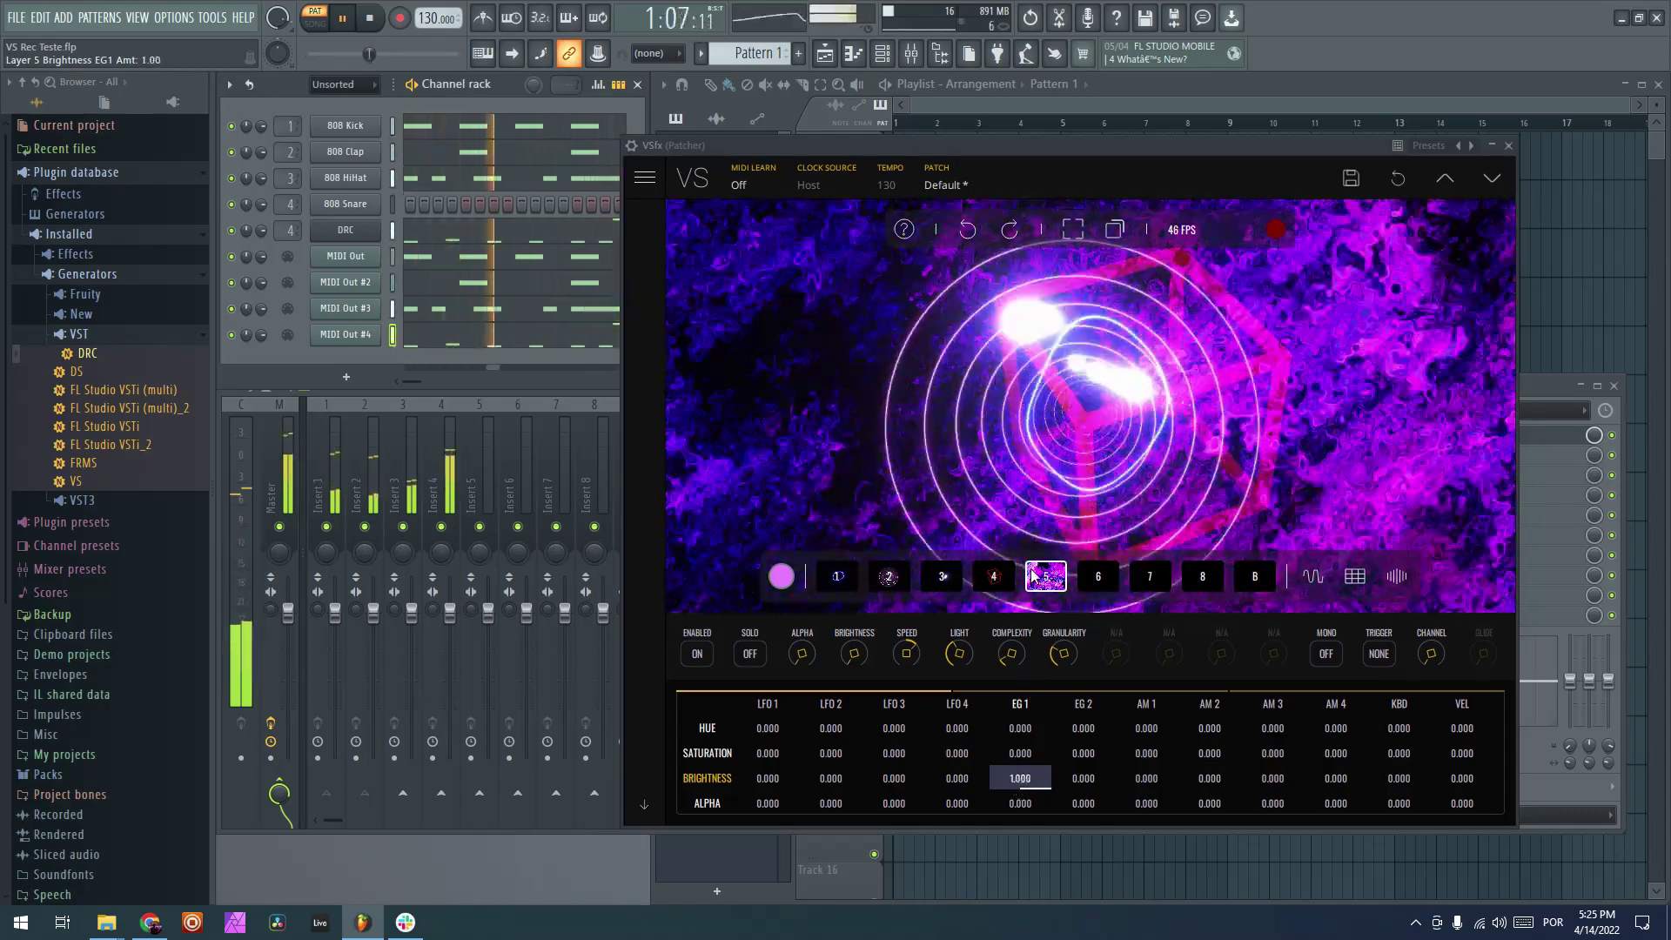
left_click_drag(1032, 576, 935, 356)
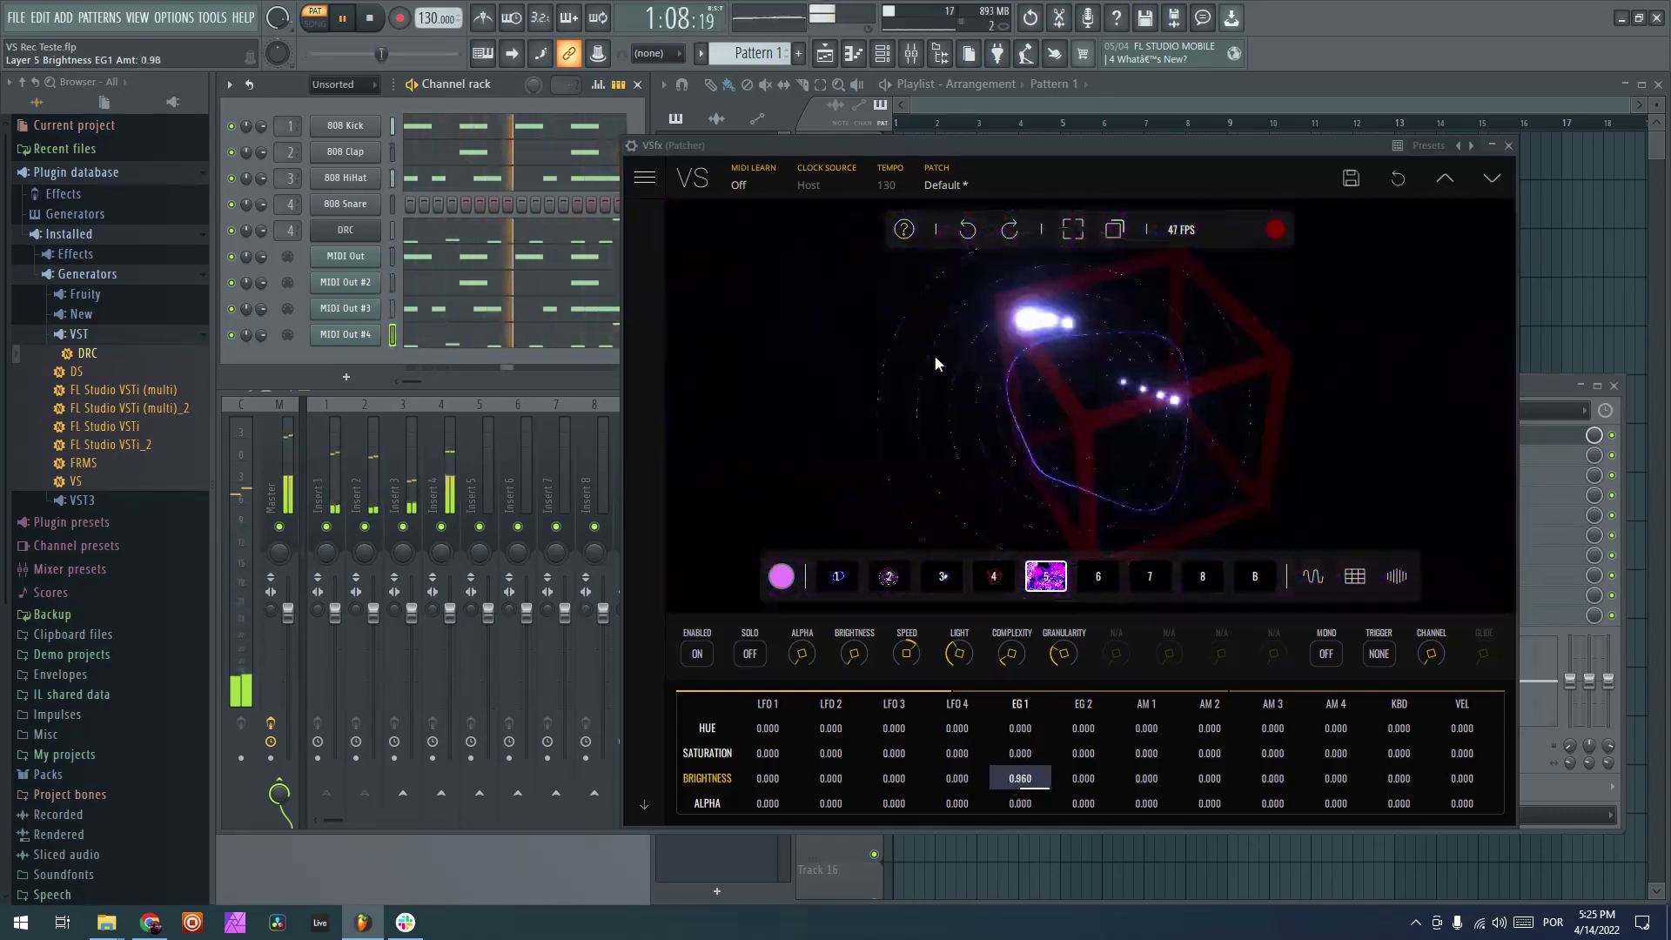
left_click(1354, 576)
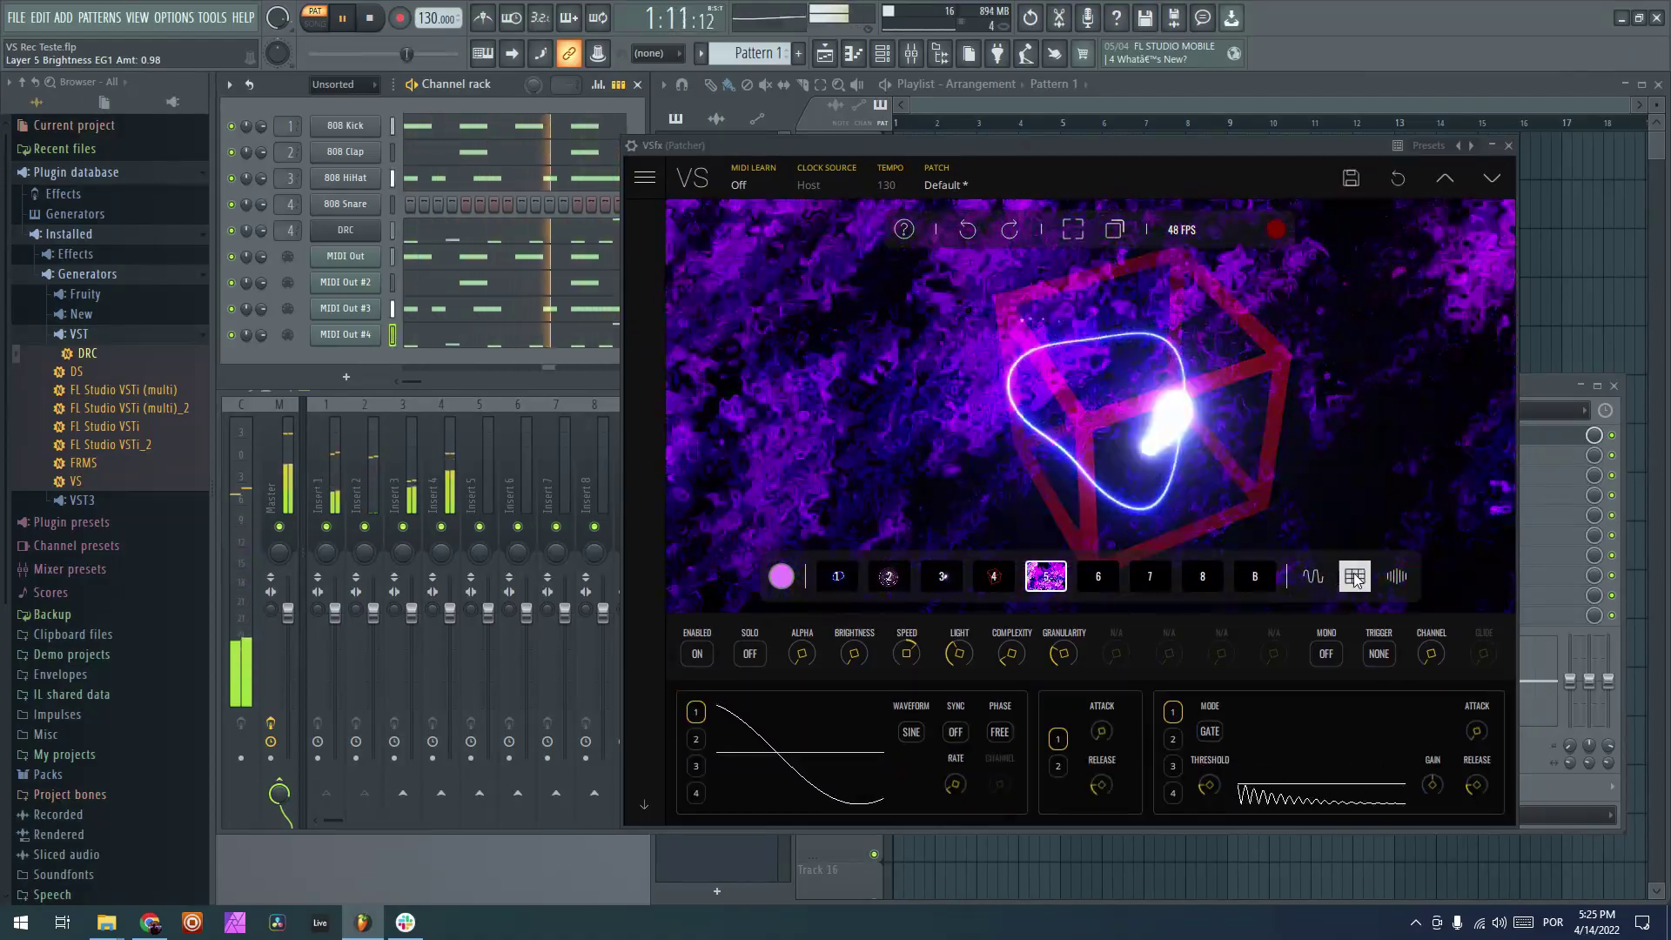
left_click(1354, 576)
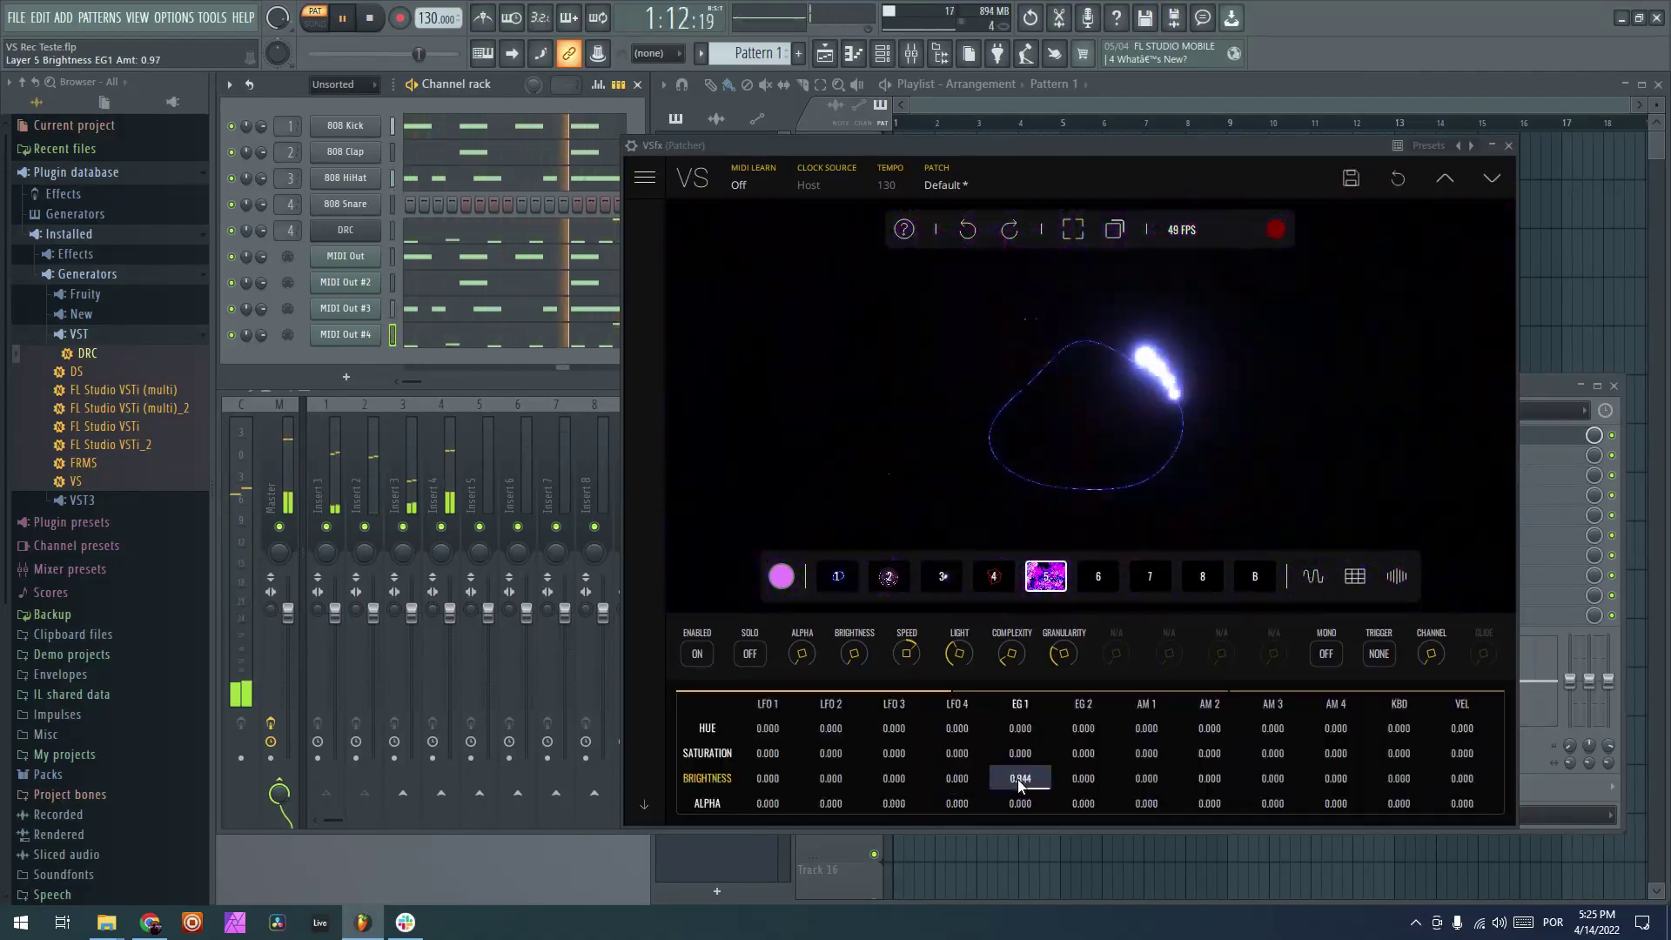
double_click(1020, 779)
left_click_drag(1146, 778, 1156, 476)
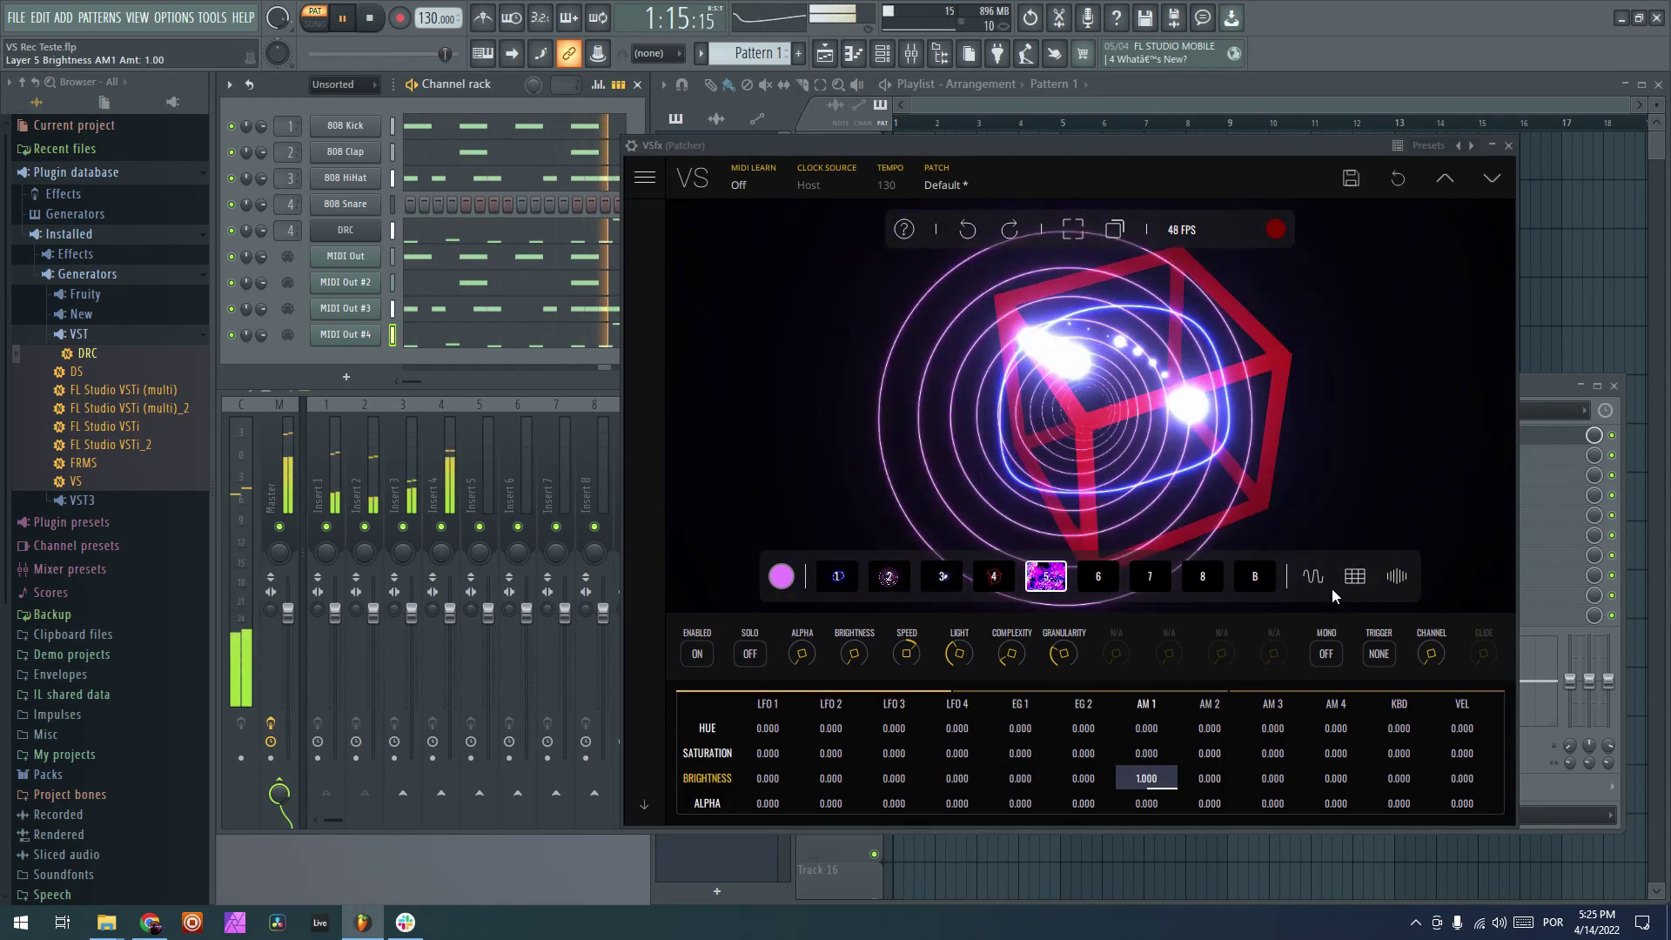
left_click(1314, 577)
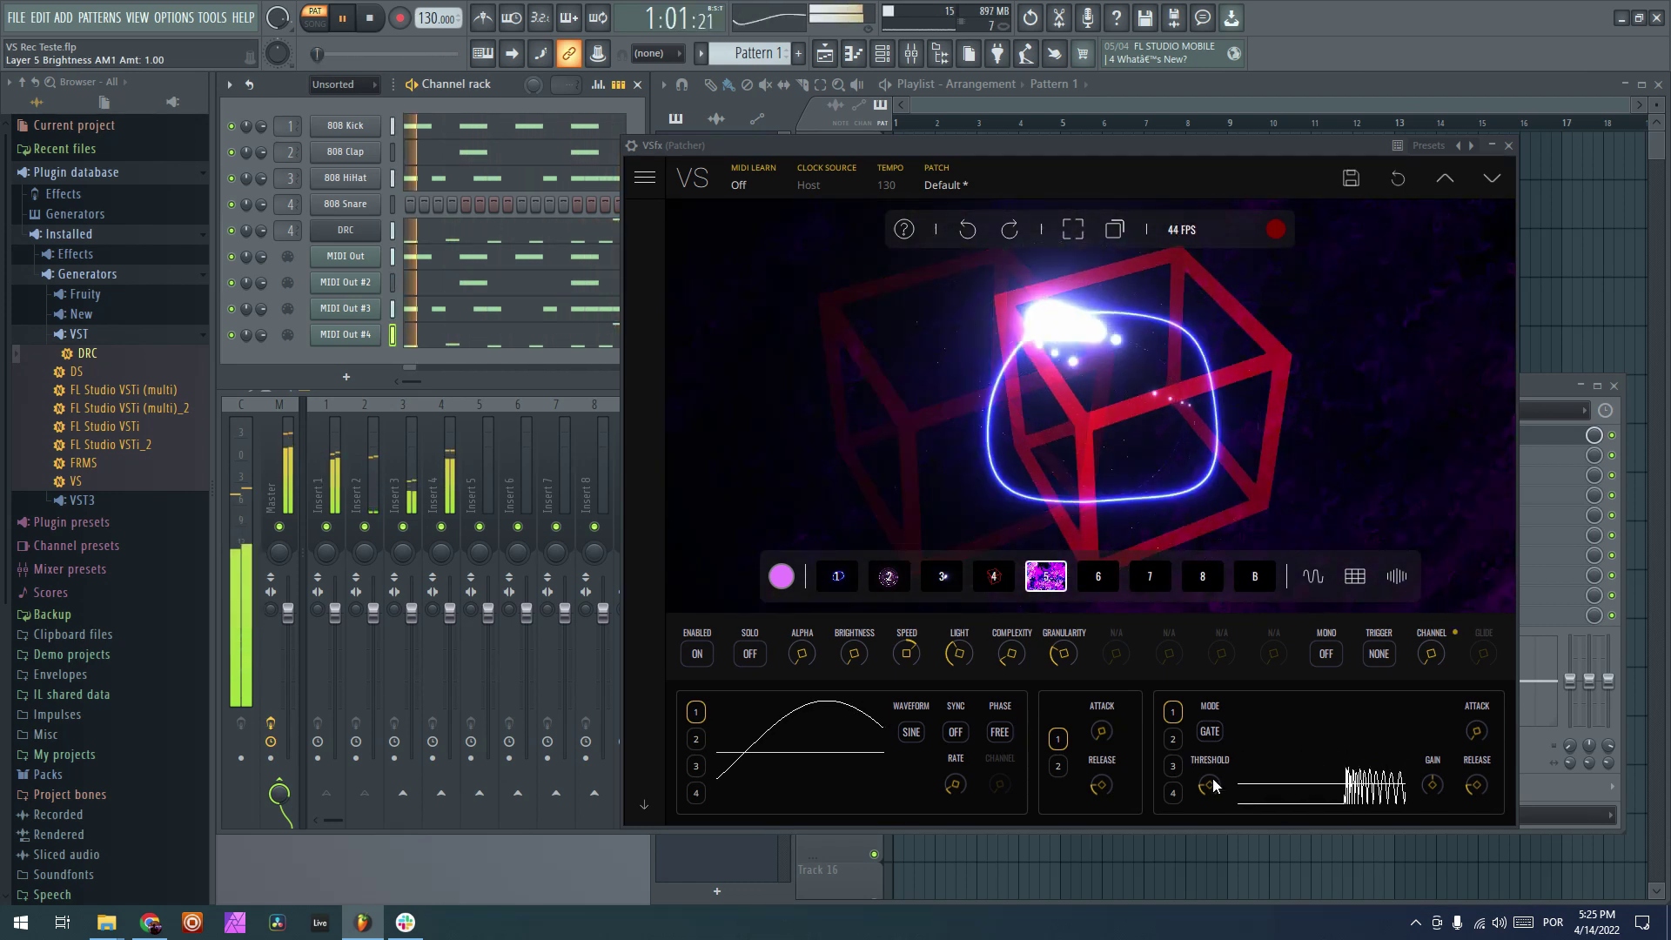
- Set audio follower 1's threshold to 0.06 and its gain to 2.093
mouse_move(1213, 777)
left_mouse_down()
mouse_move(1187, 572)
mouse_move(1226, 818)
left_mouse_up()
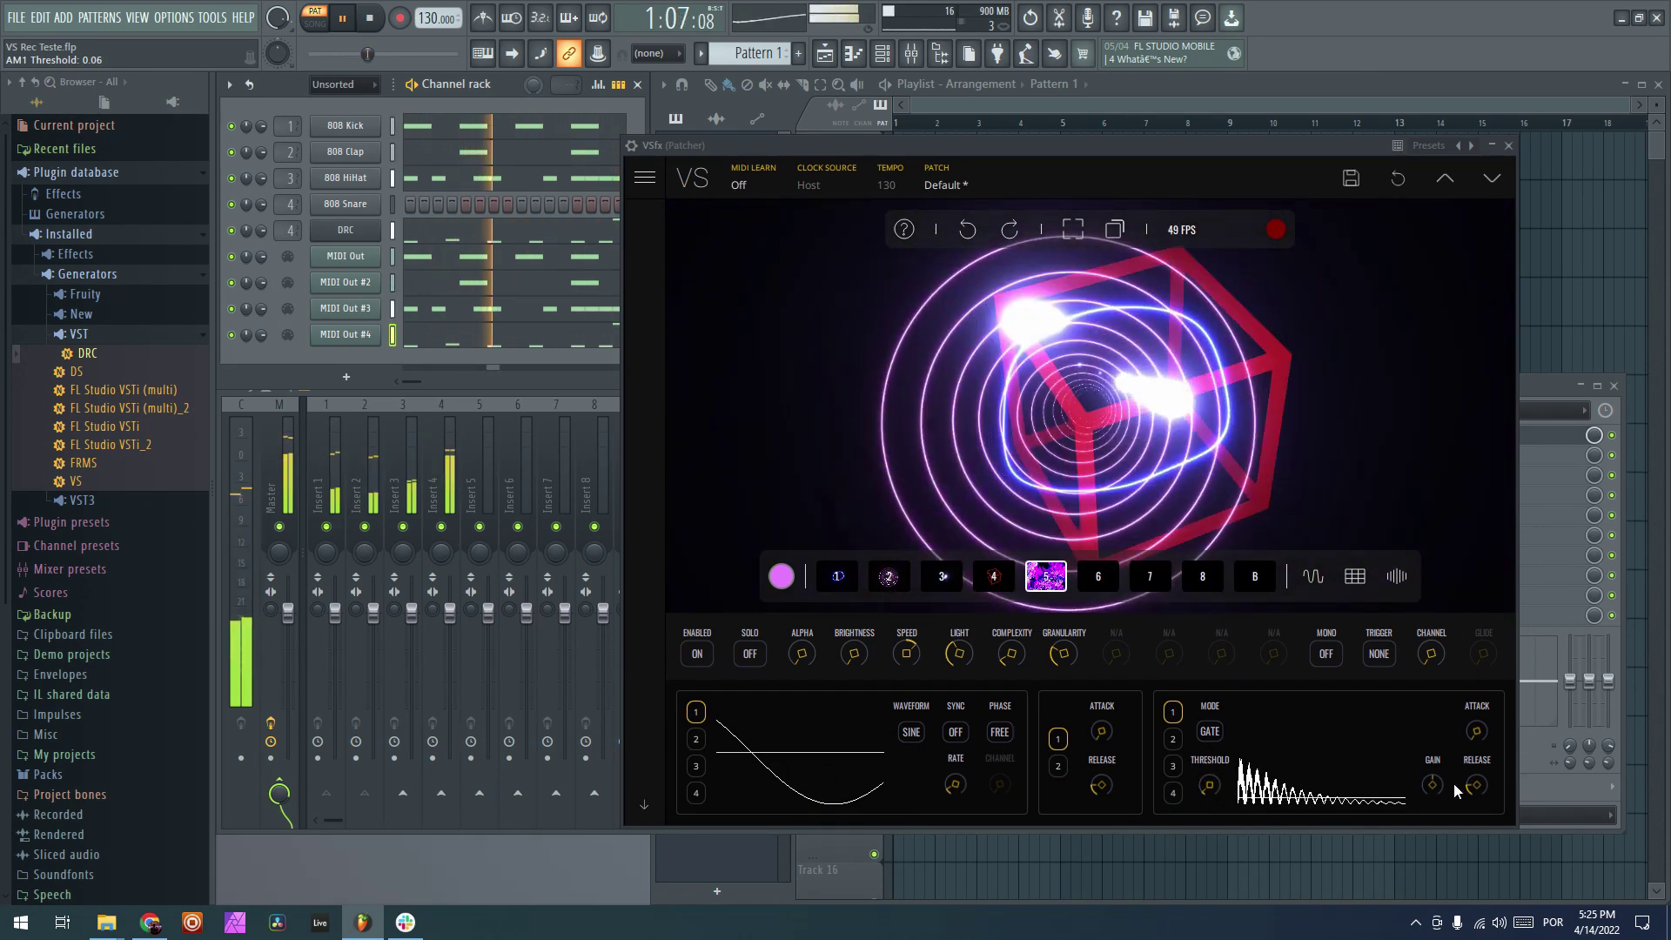
left_click_drag(1432, 785, 1483, 728)
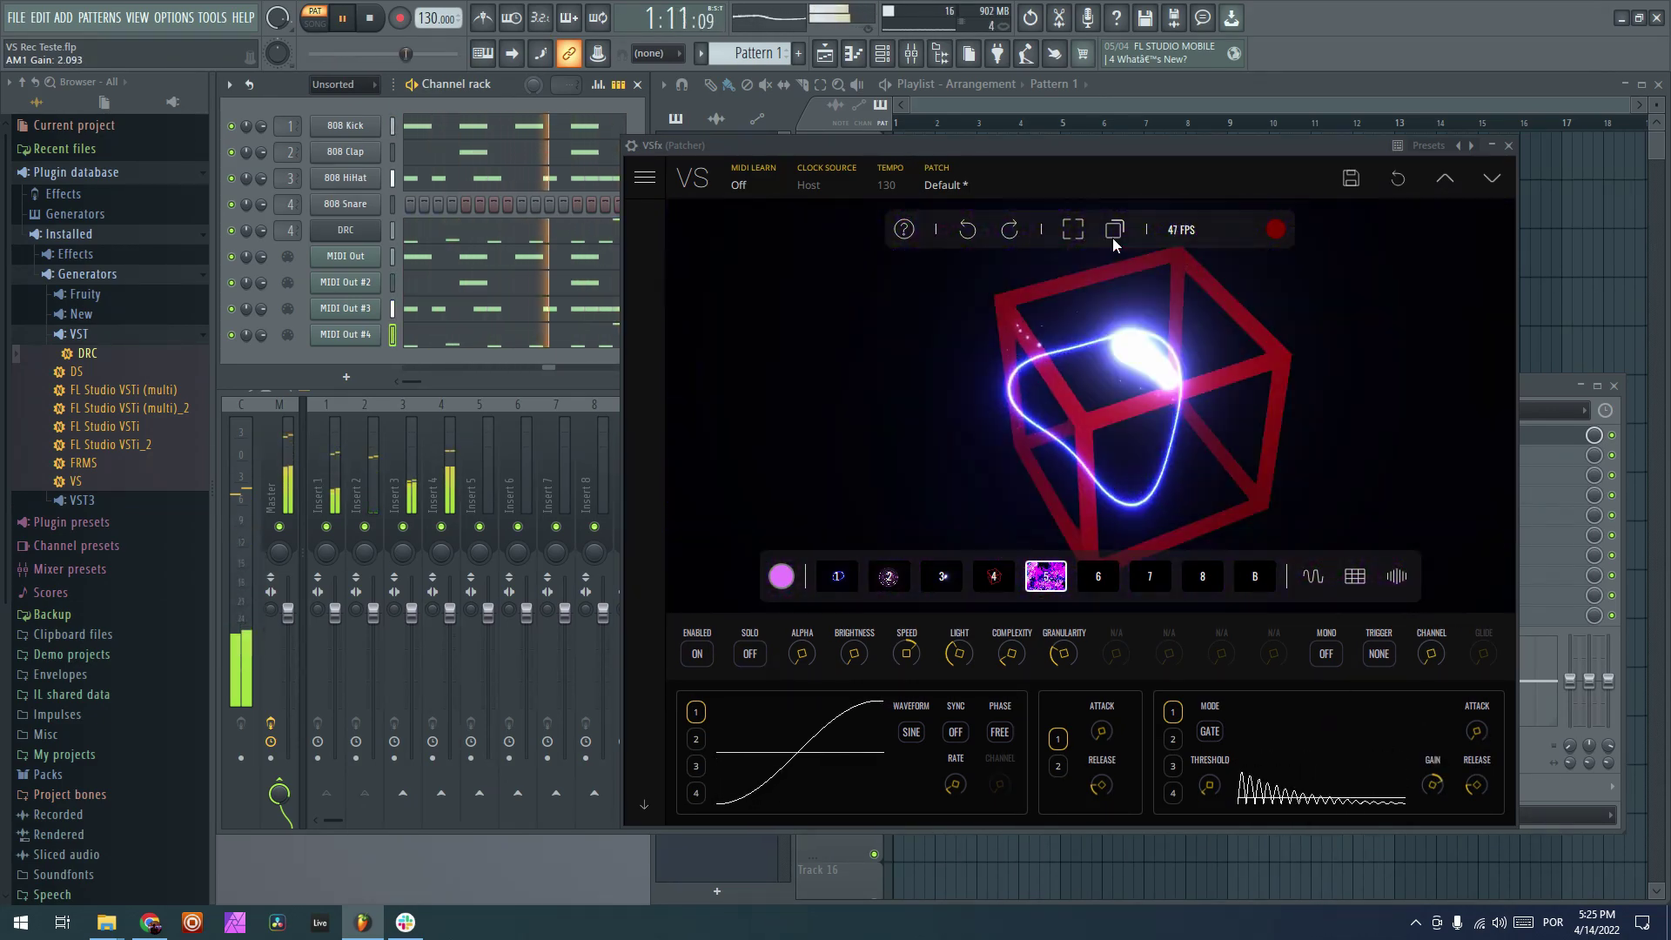
- Stop the song with Space and drag the VSfx (Patcher) window up and left
key("space")
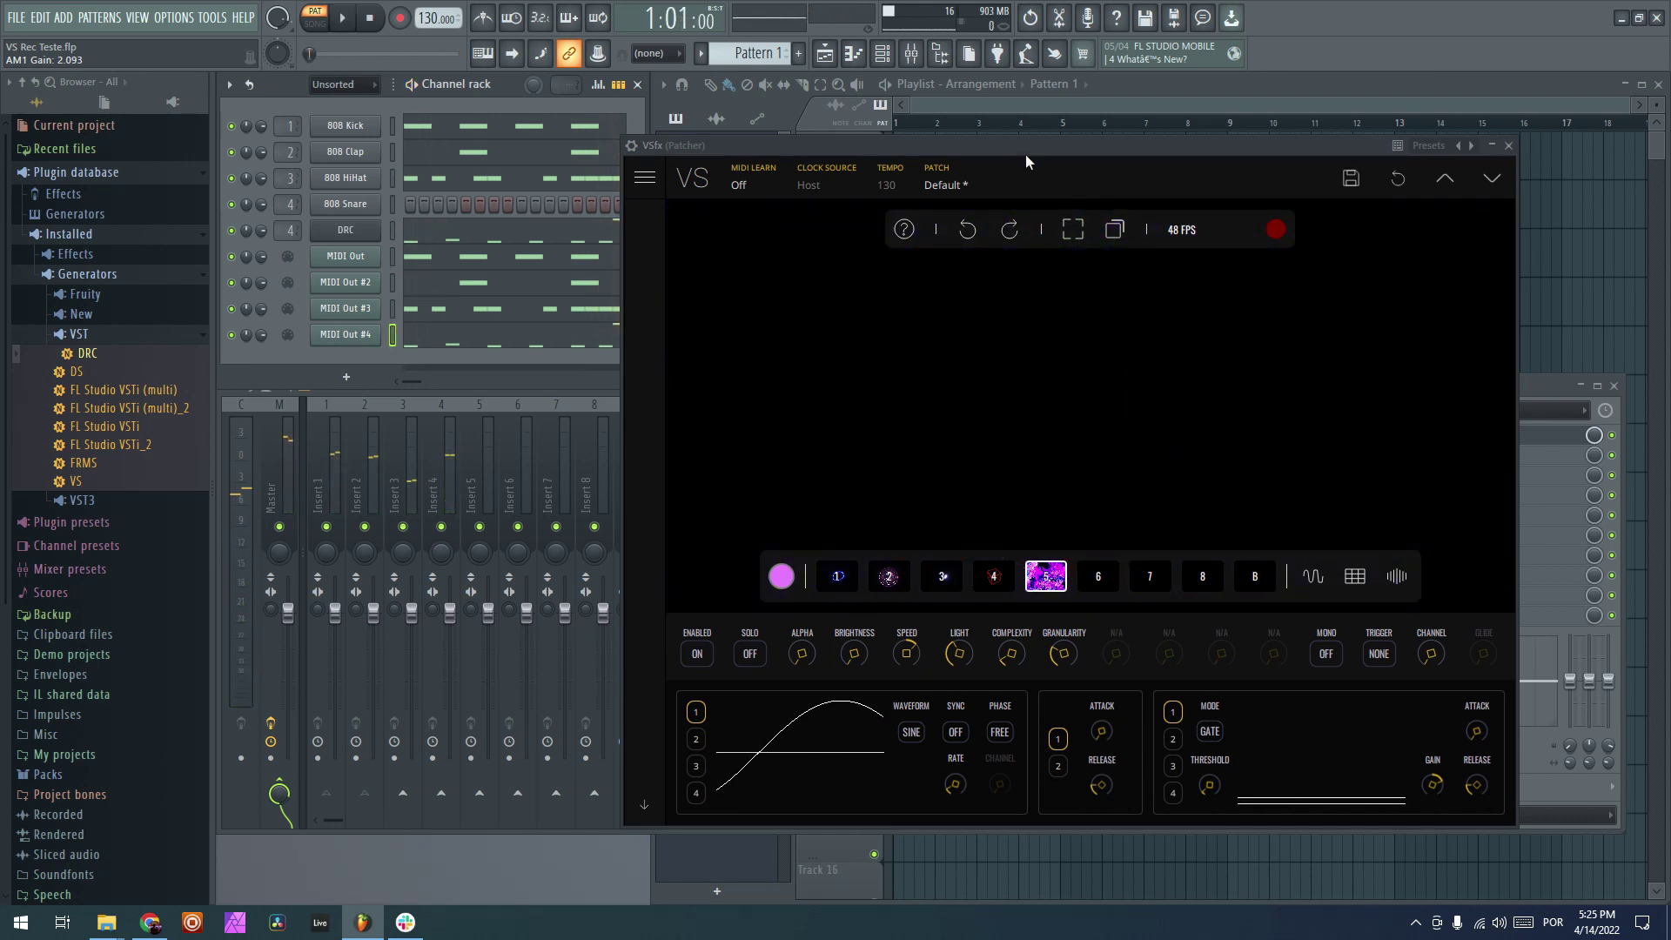
left_click_drag(998, 141, 756, 126)
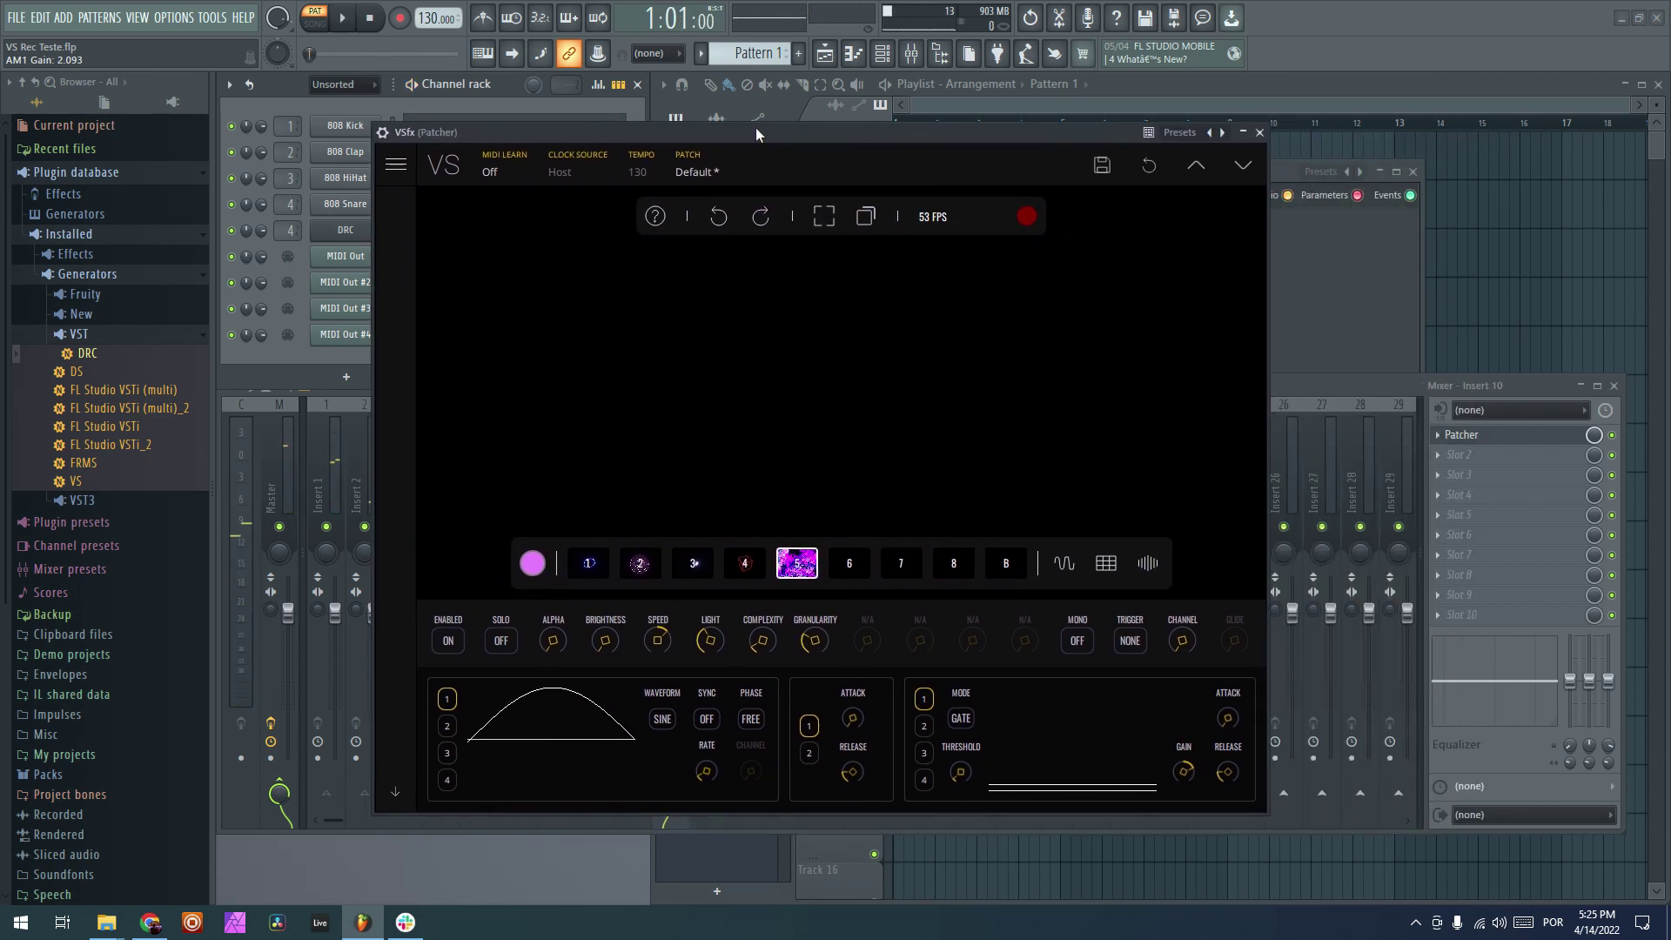